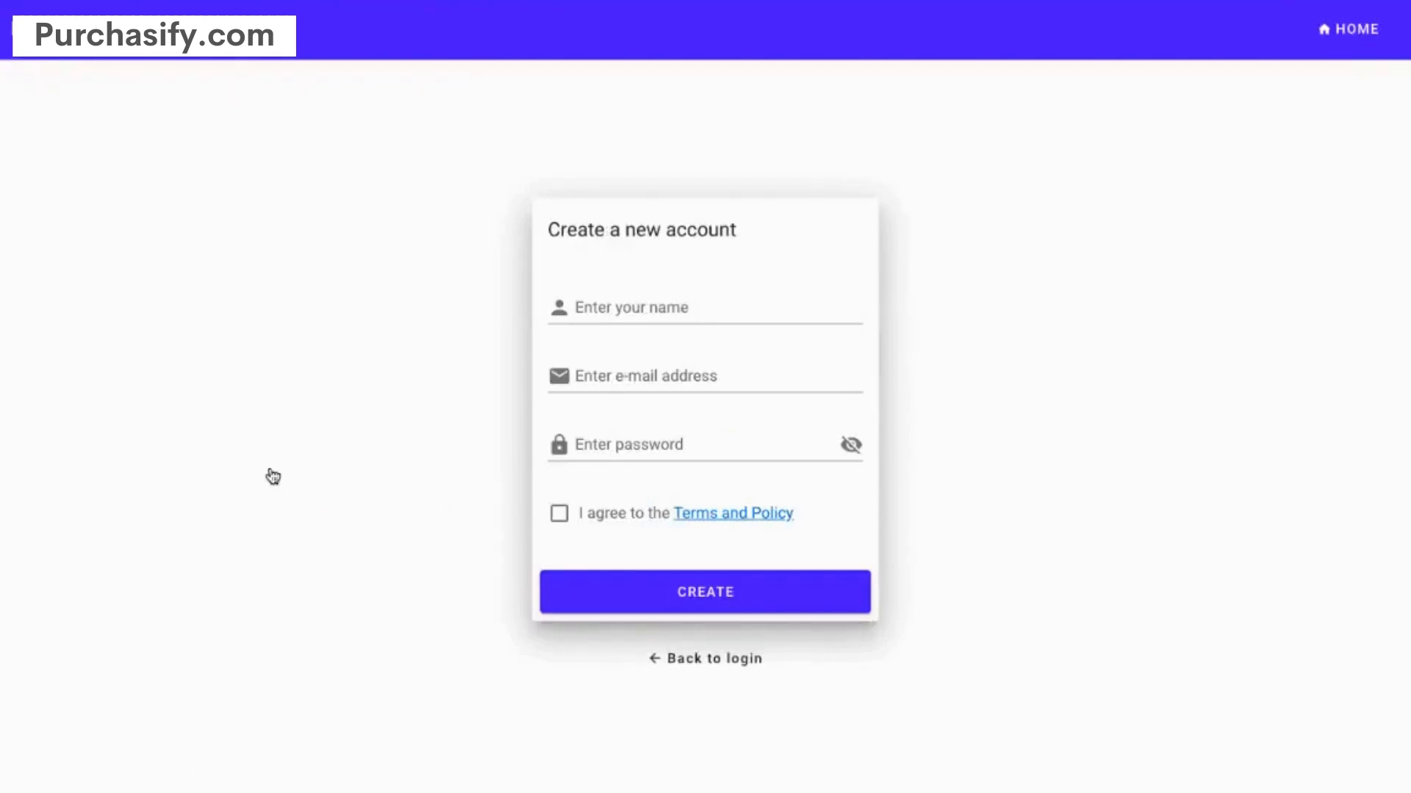
- Enter the admin's full name and e-mail address in the new account form
left_click(586, 311)
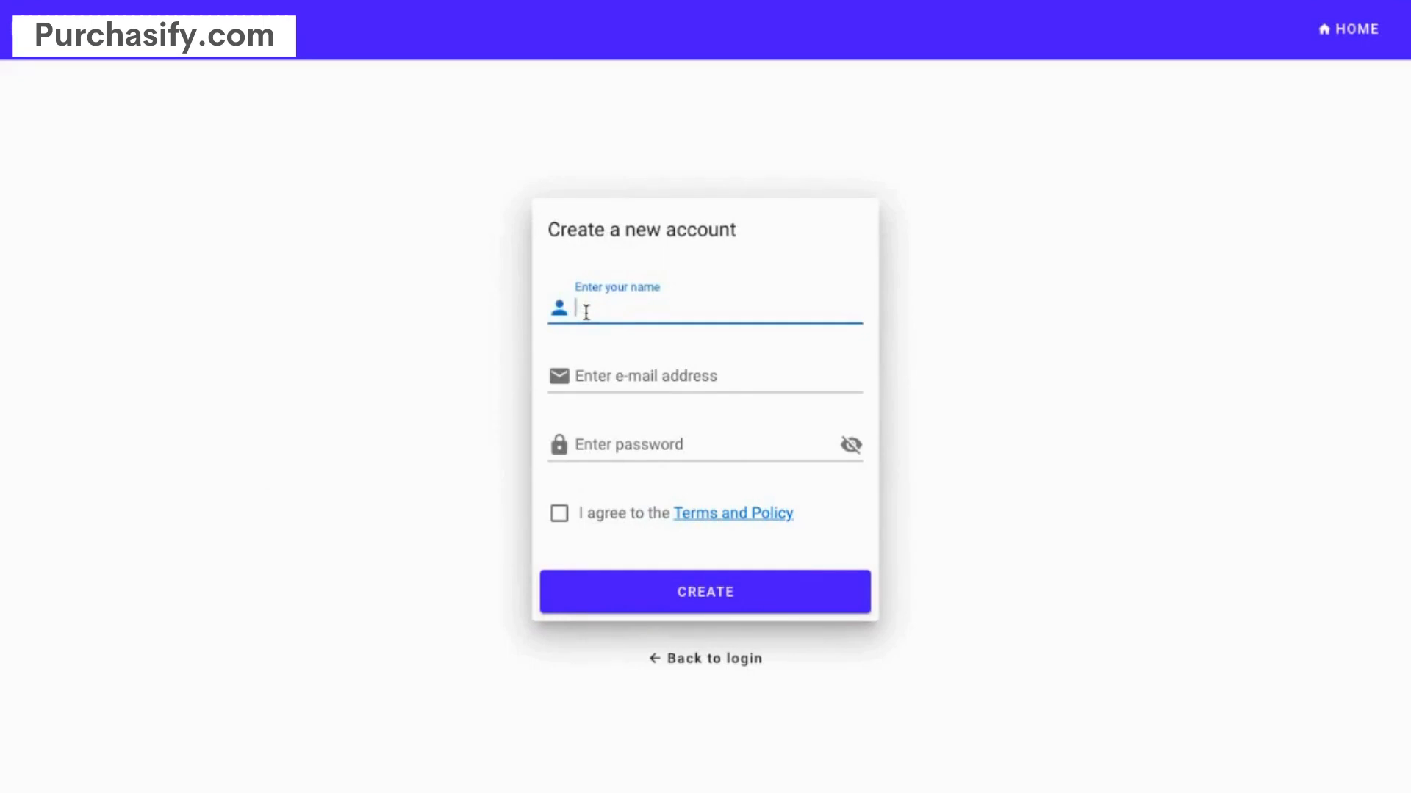
type("Demo Admin")
key("Tab")
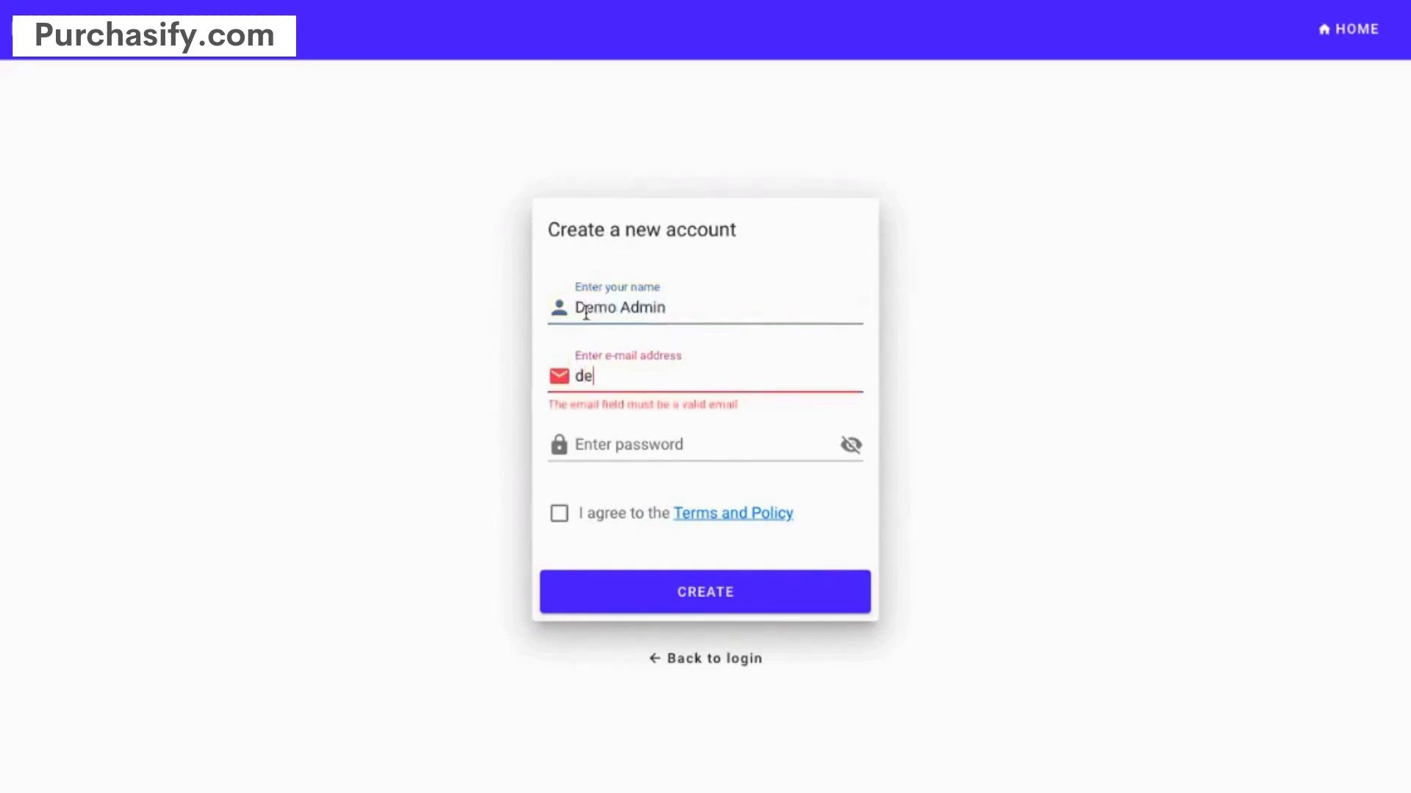
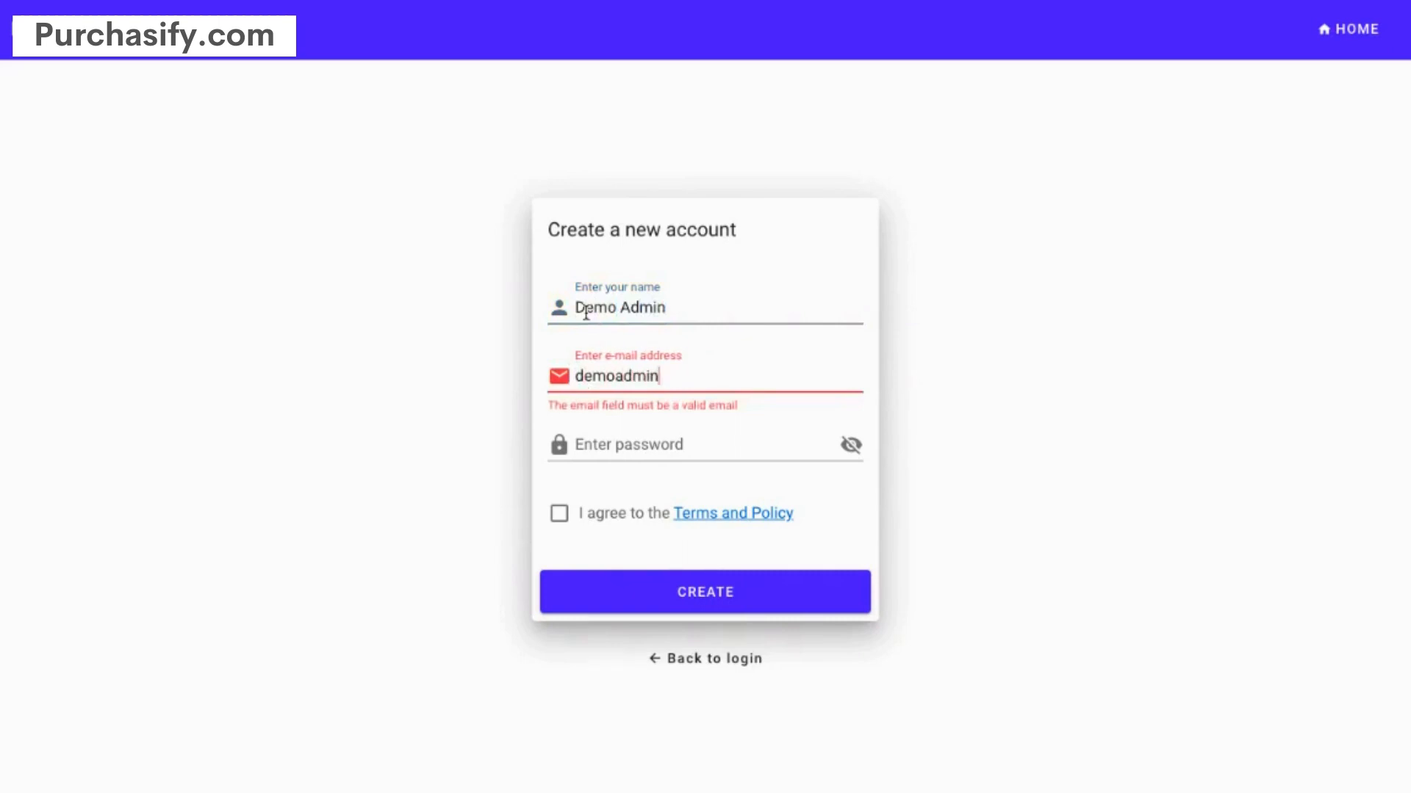
- Set the account password, accept the Terms and Policy, and create the account
key("Tab")
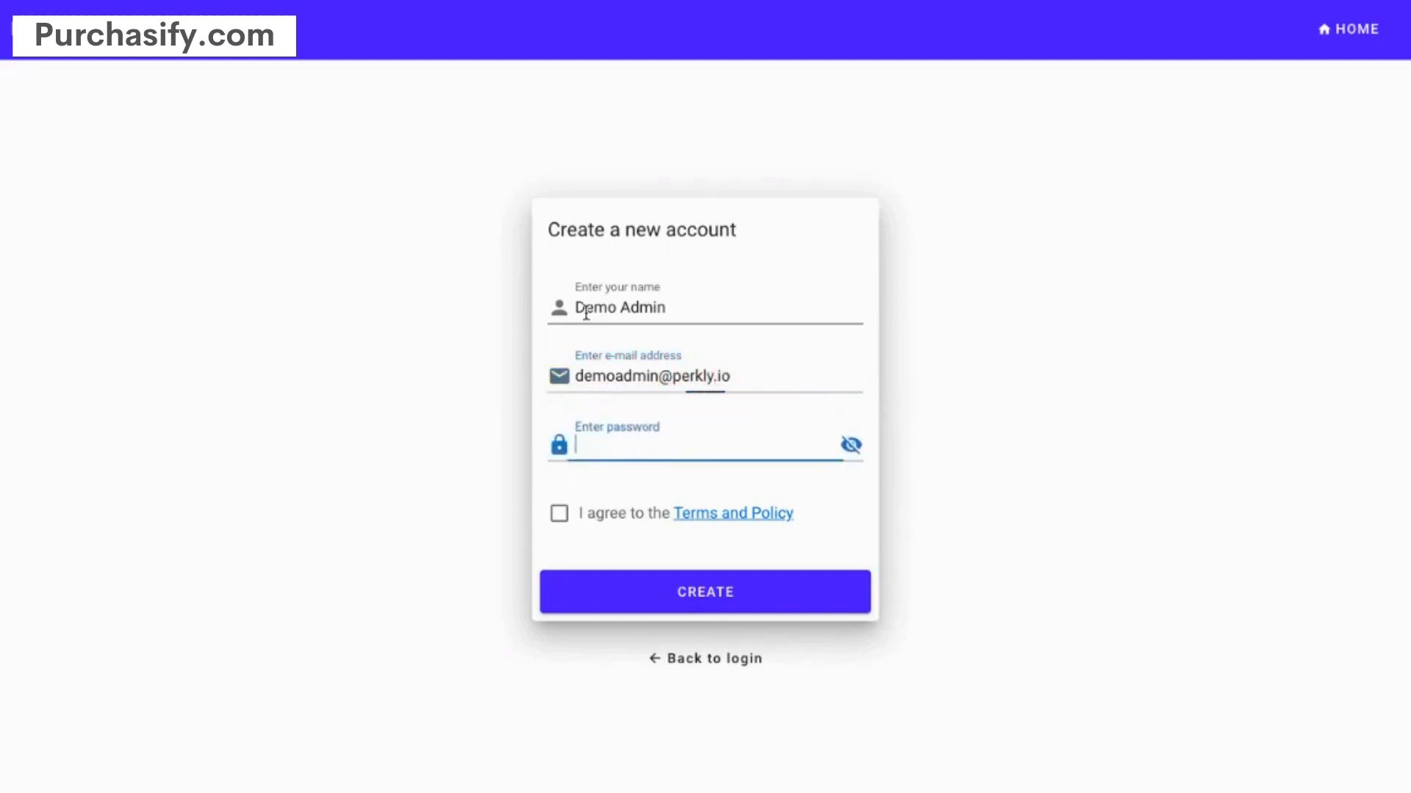
type("passw")
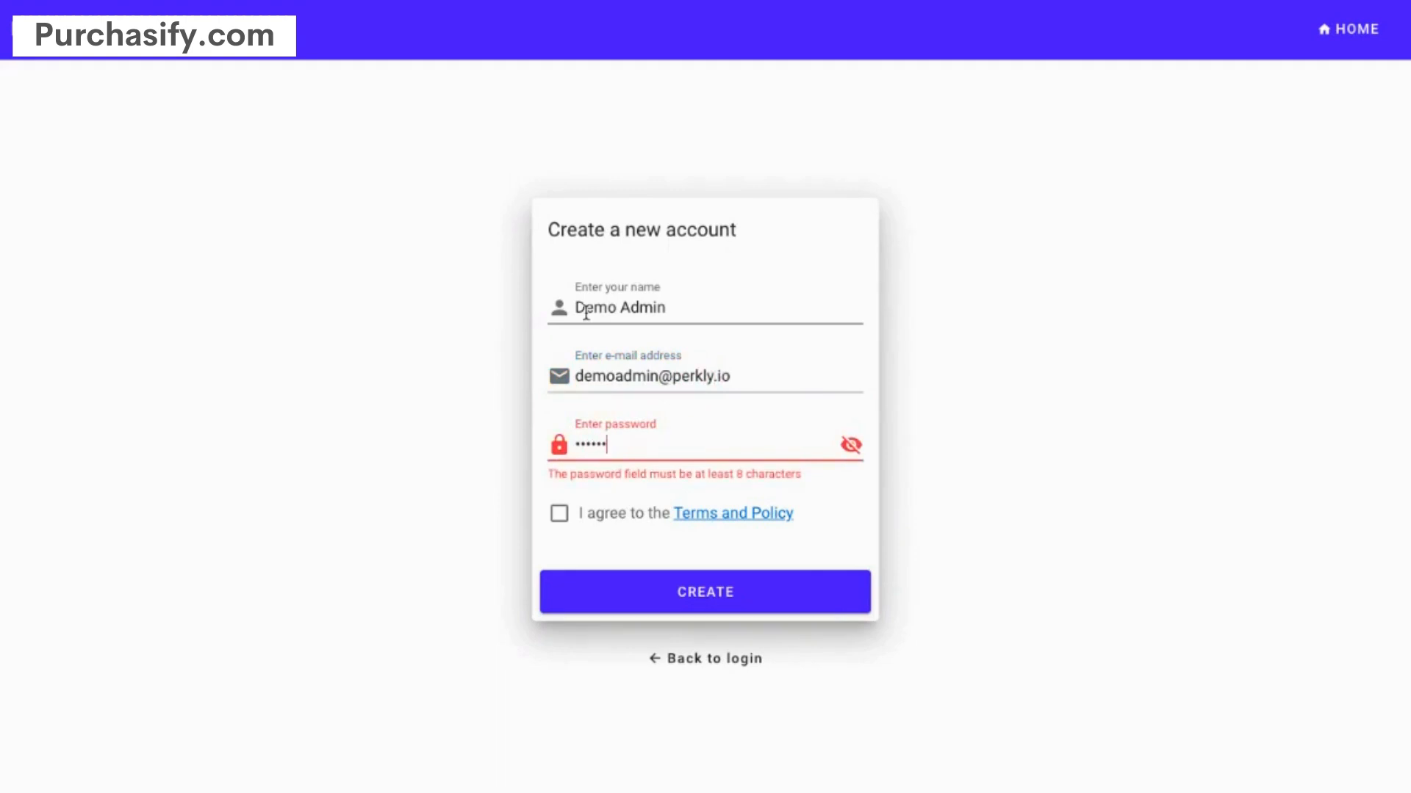
key("BackSpace")
key("BackSpace")
key("BackSpace")
key("BackSpace")
key("BackSpace")
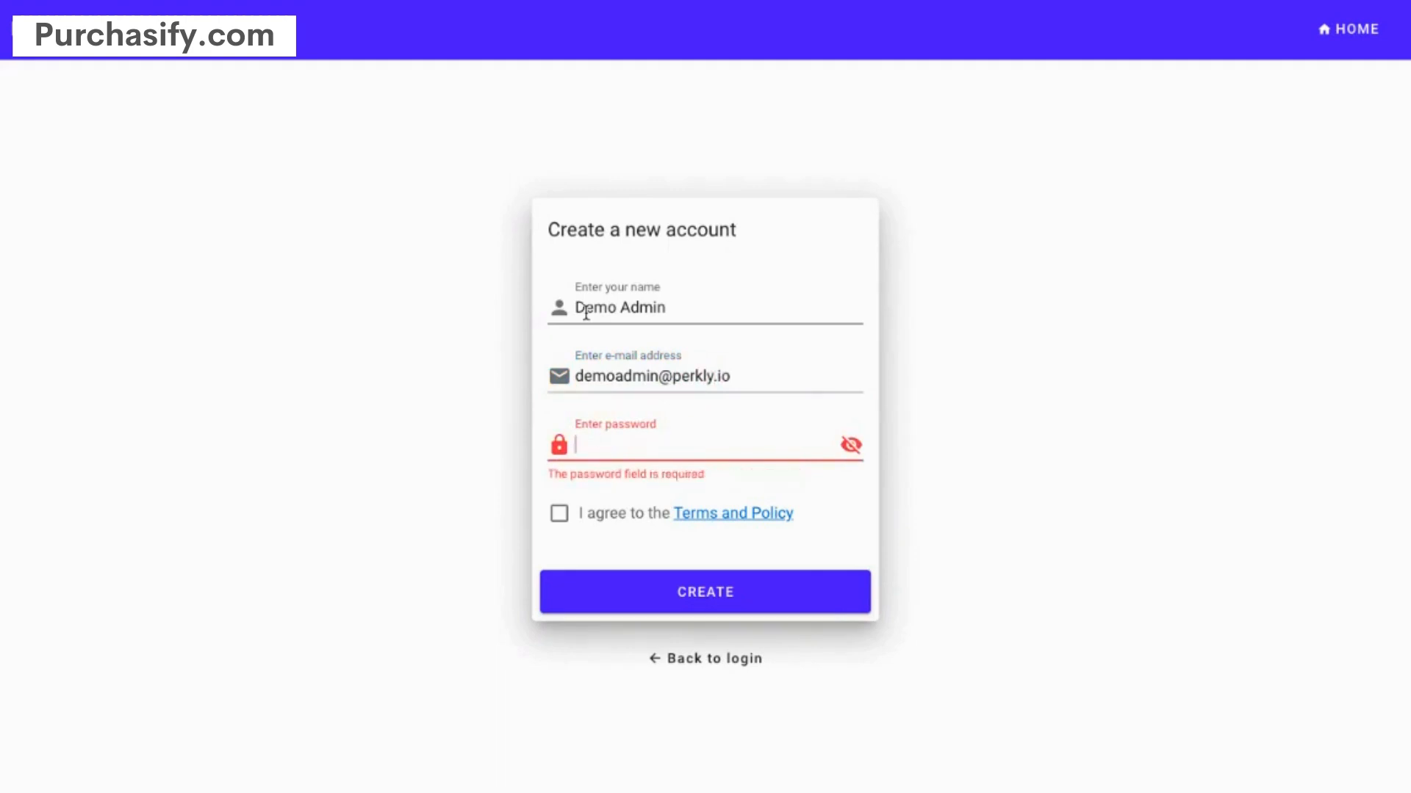
type("passwor")
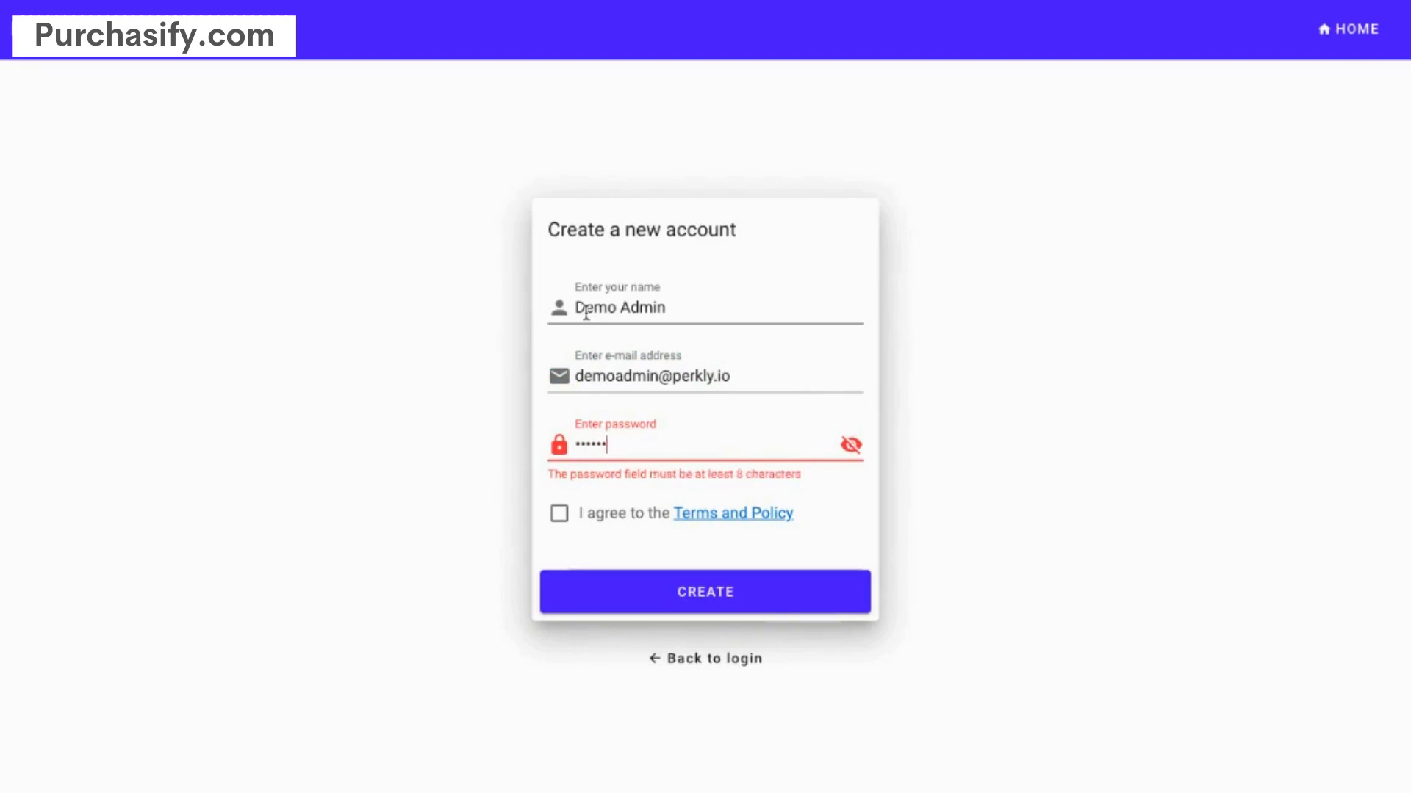
type("d123")
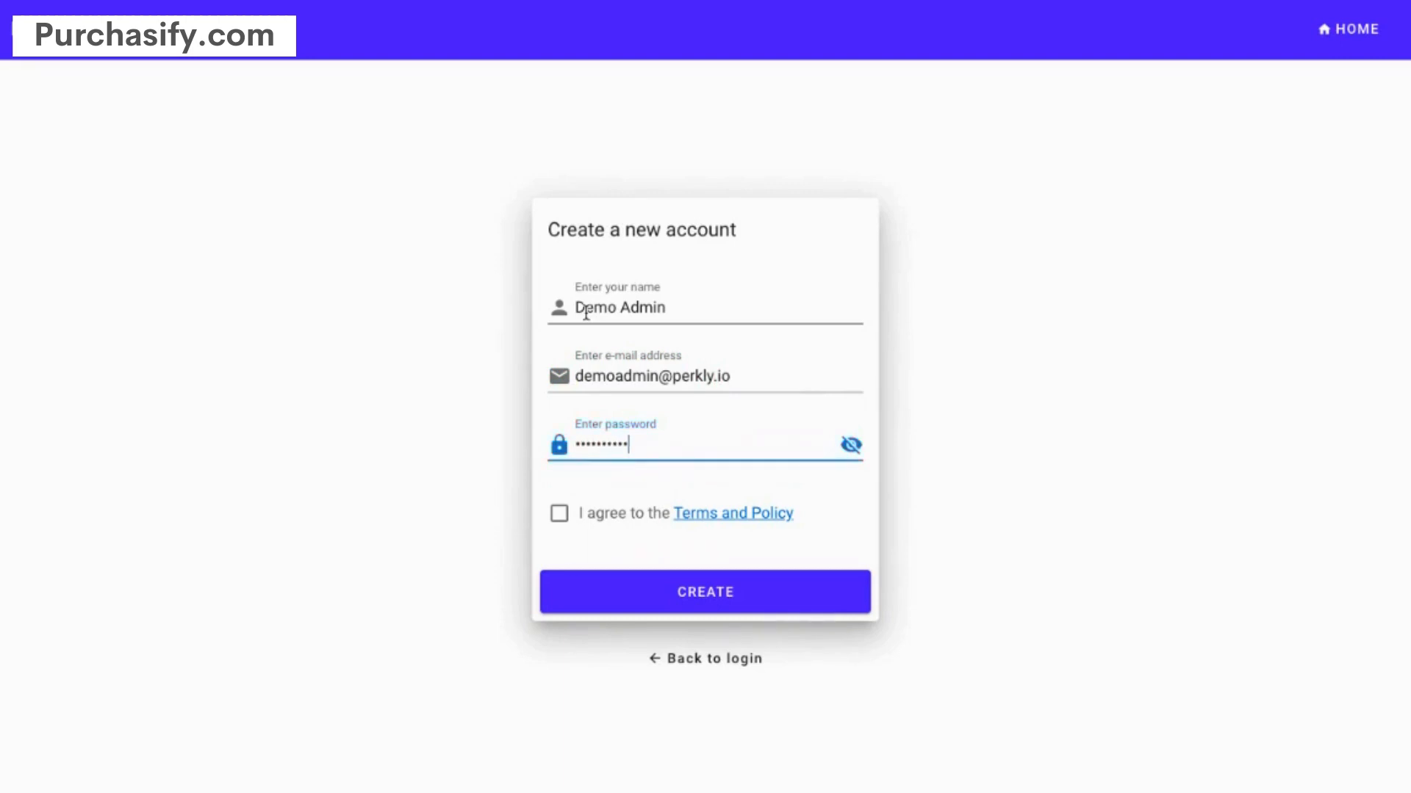
left_click(560, 514)
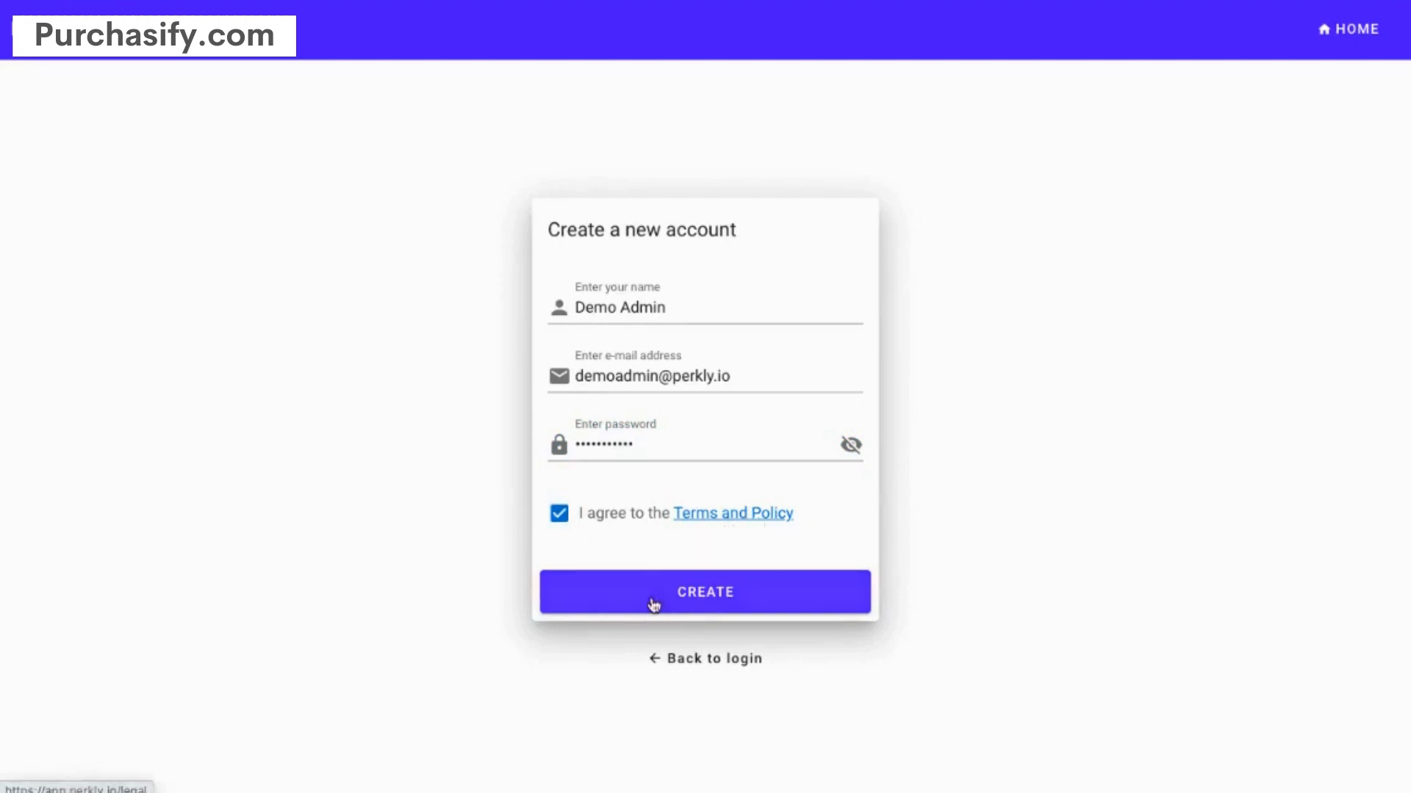
left_click(701, 596)
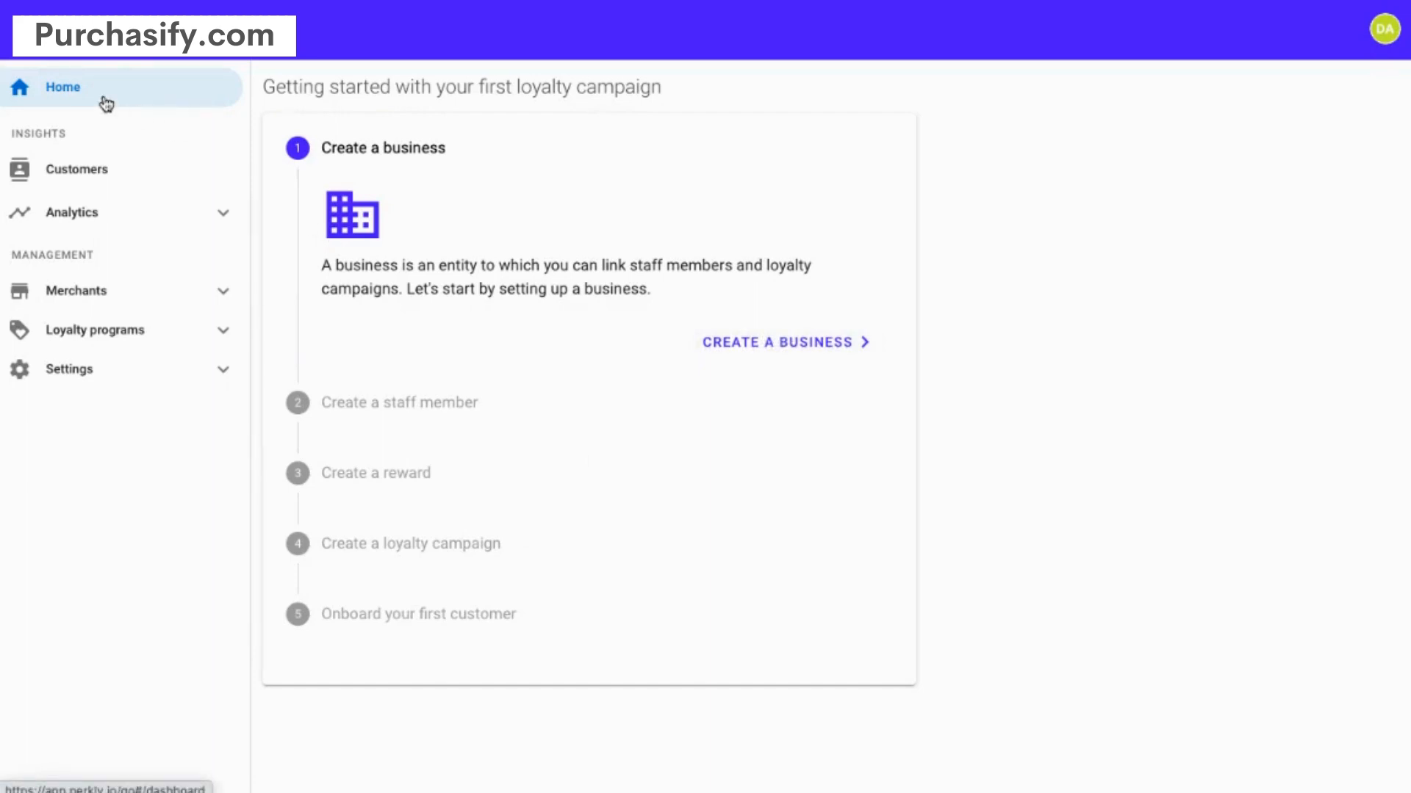
- Start a new business and choose Retail & Wholesale as its industry
left_click(781, 342)
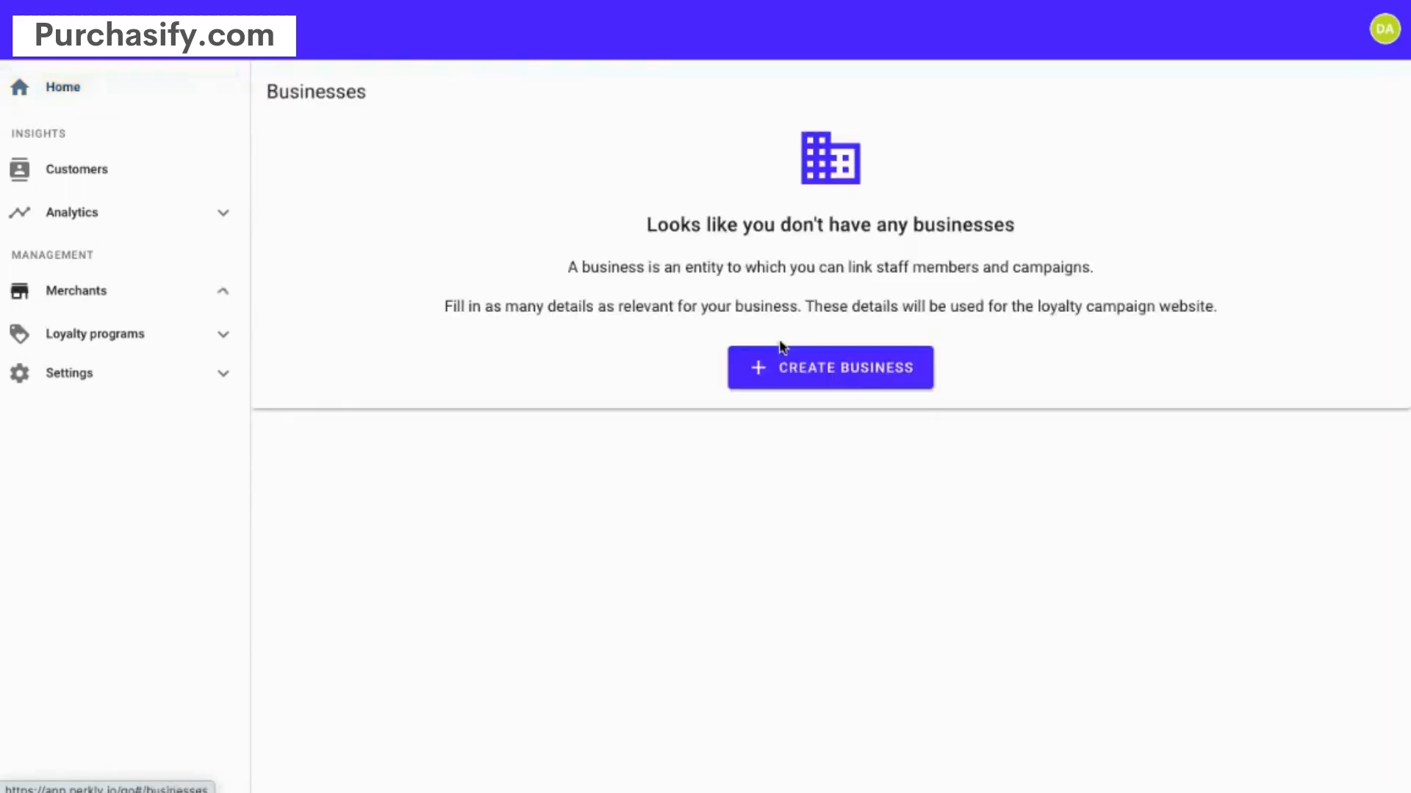
left_click(842, 366)
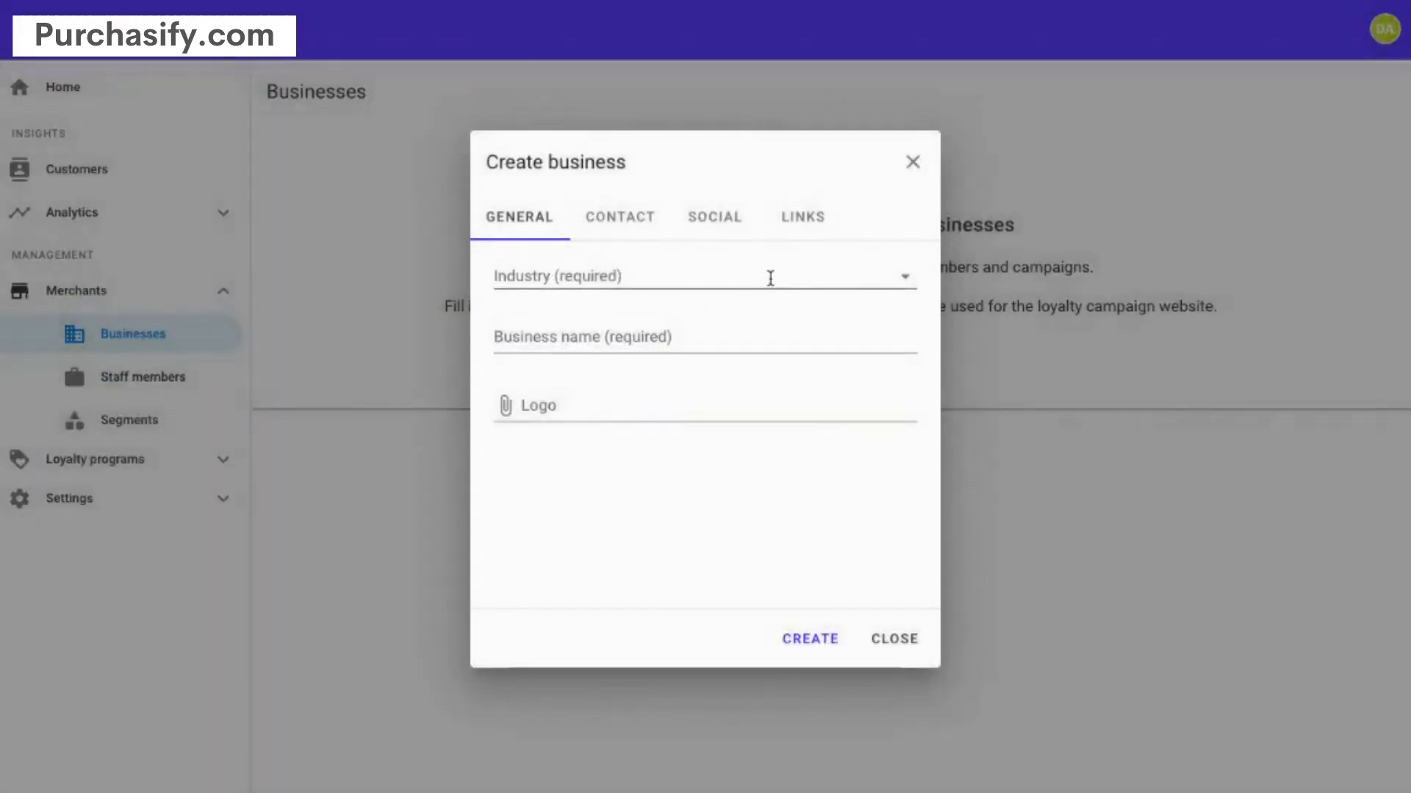
left_click(770, 278)
scroll(665, 395, "down", 5)
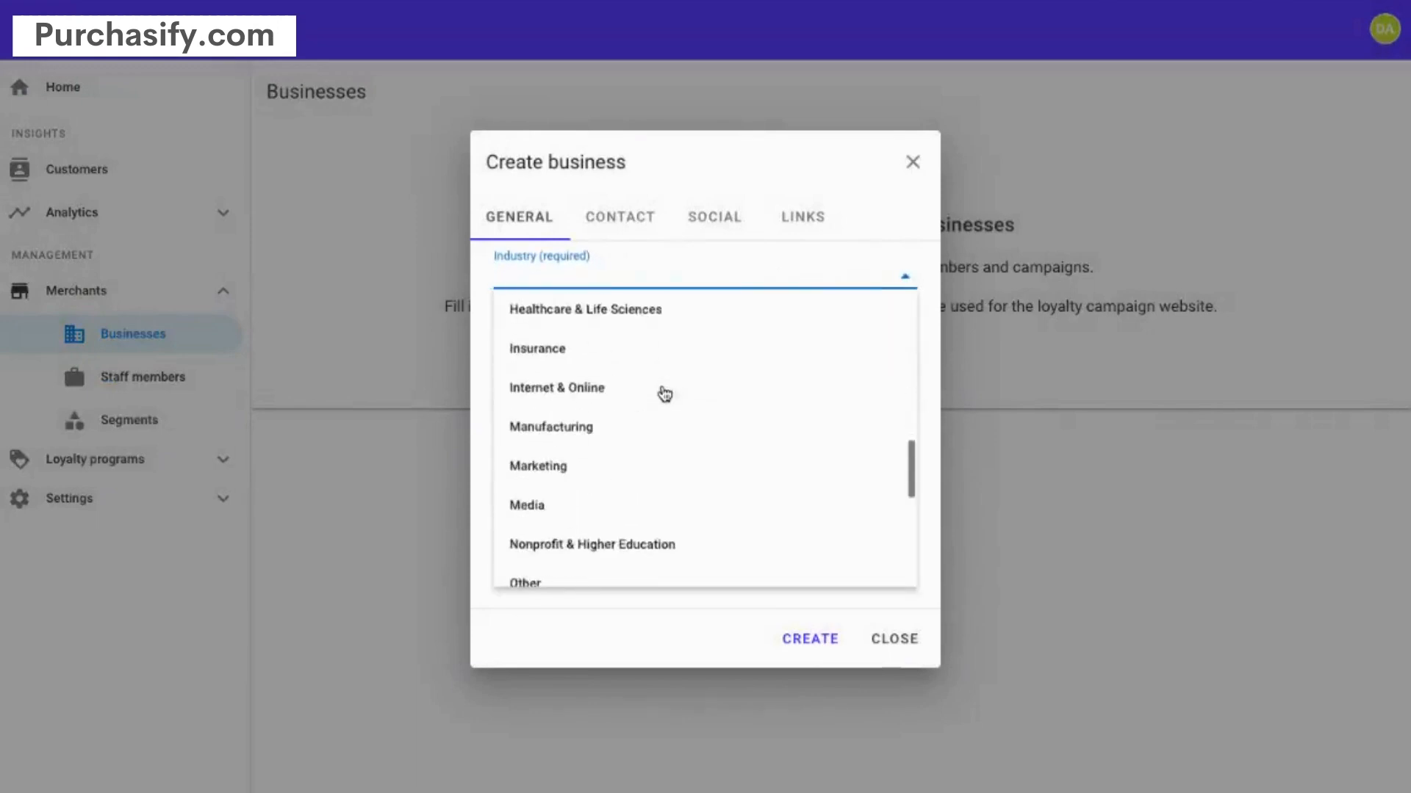
scroll(664, 394, "down", 8)
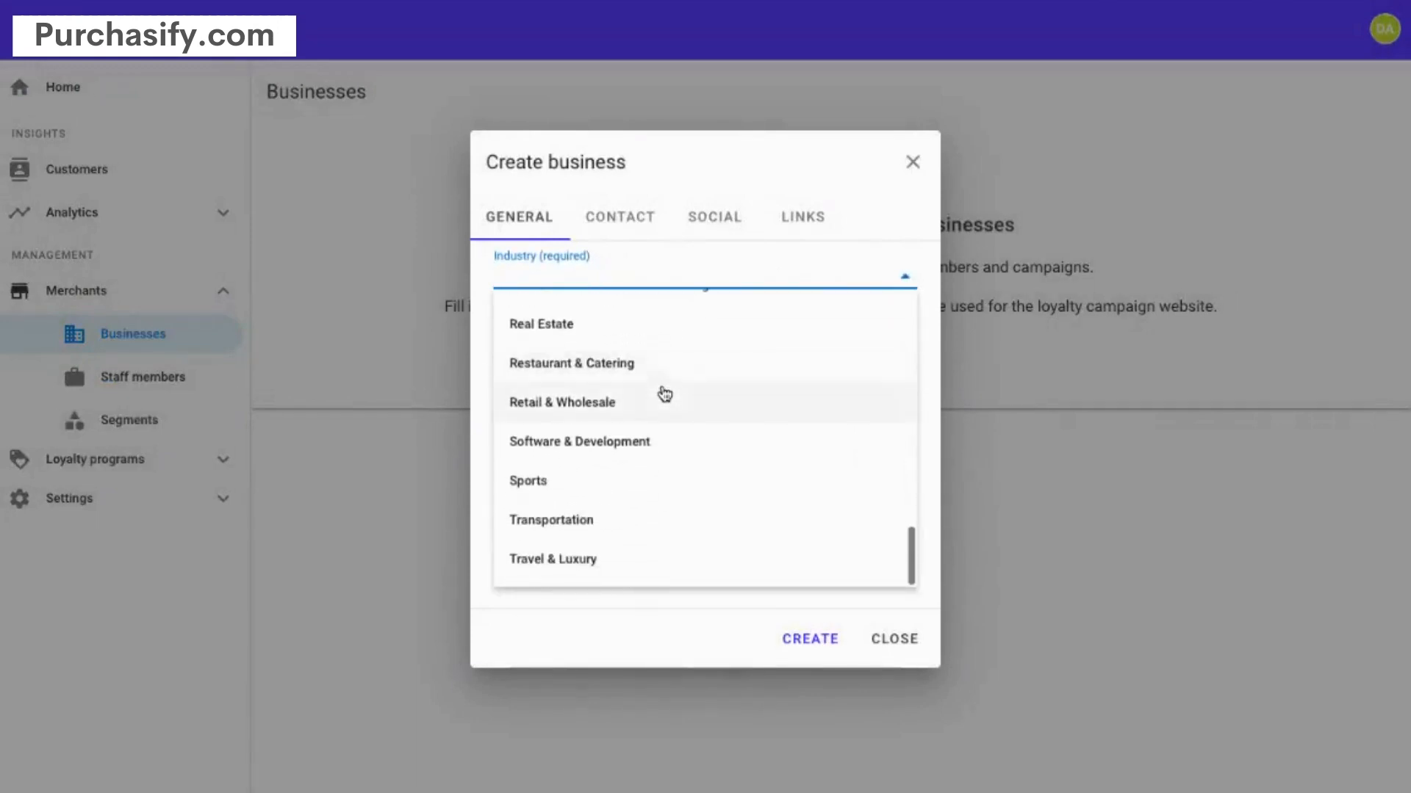
left_click(621, 416)
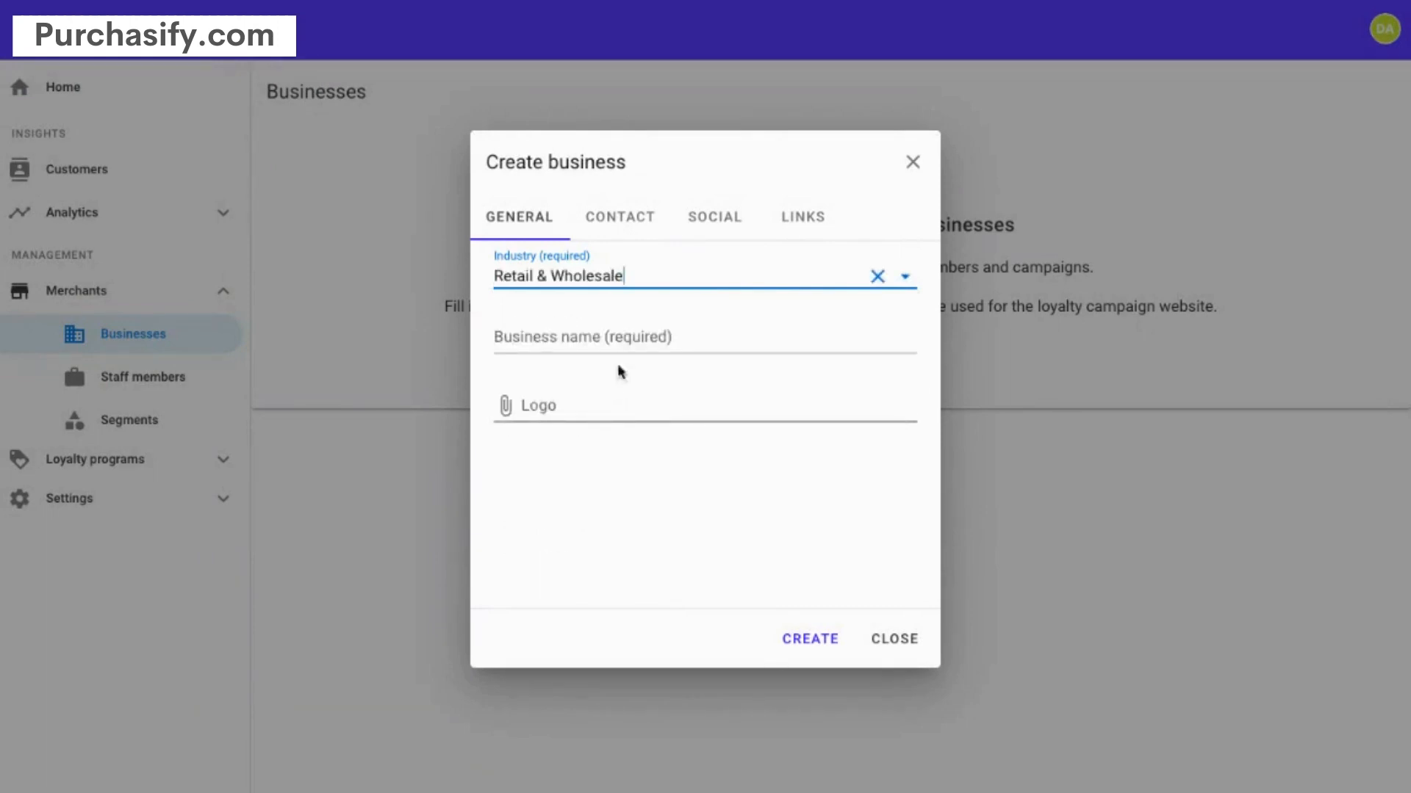
- Name the business Demo Business and attach the demo-business-logo.png logo
left_click(570, 337)
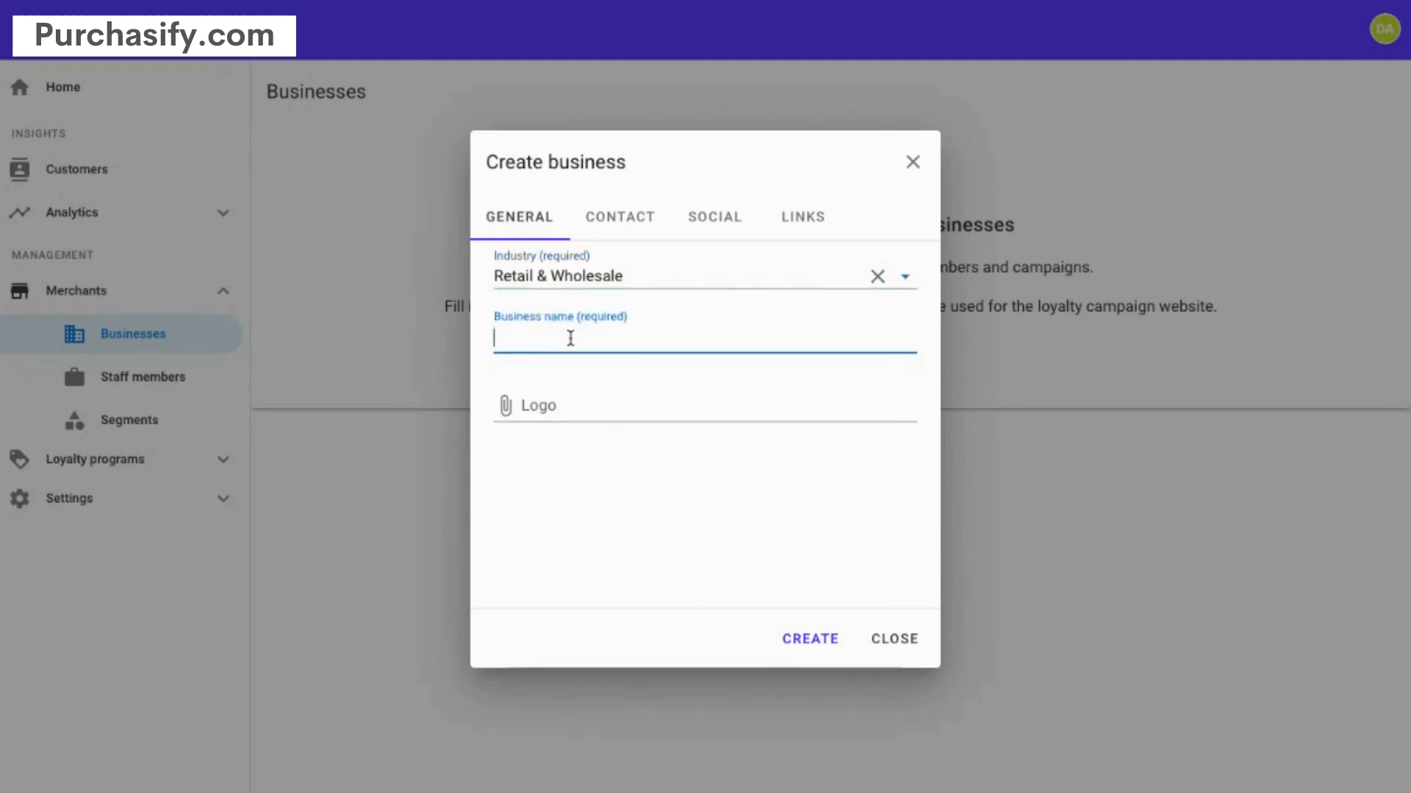
type("Demo Business")
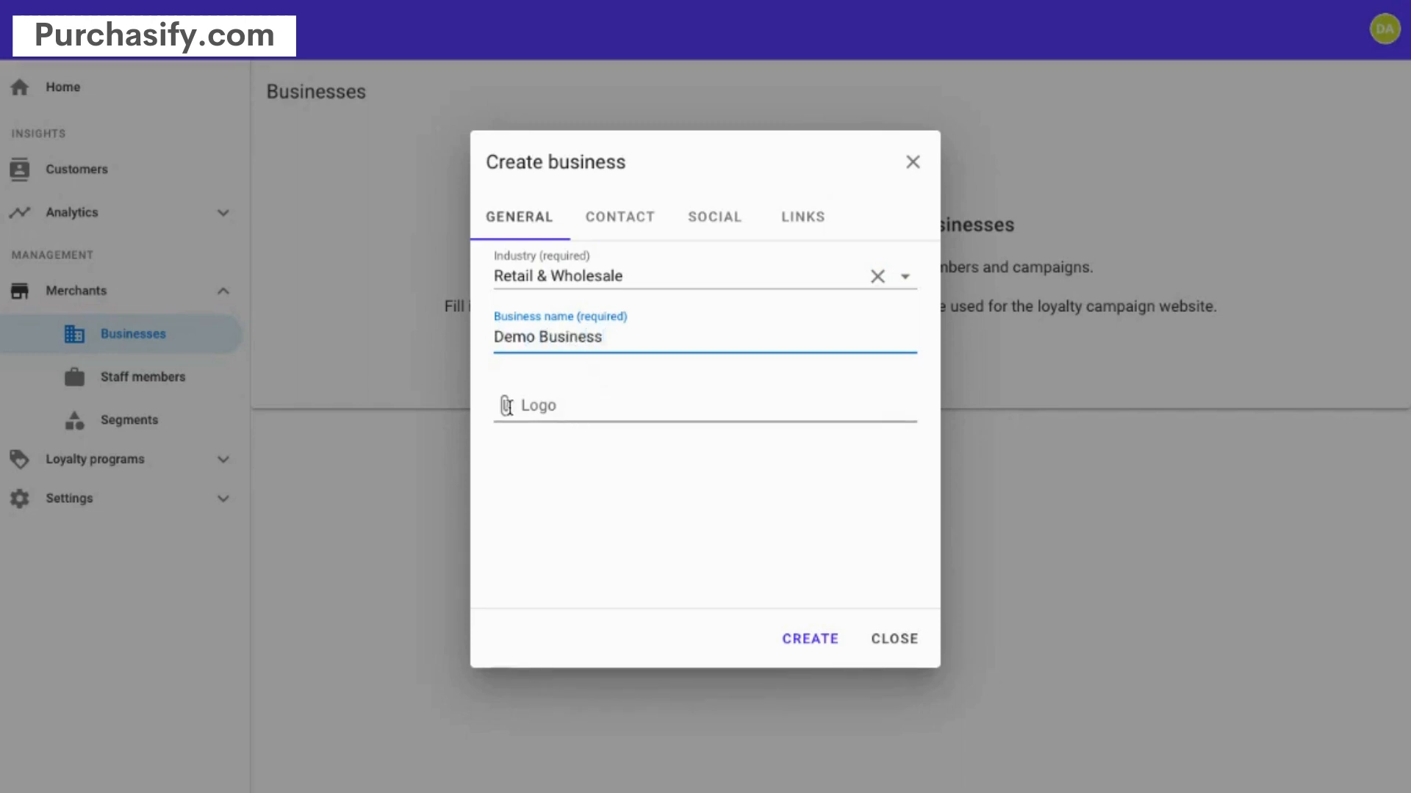
left_click(506, 405)
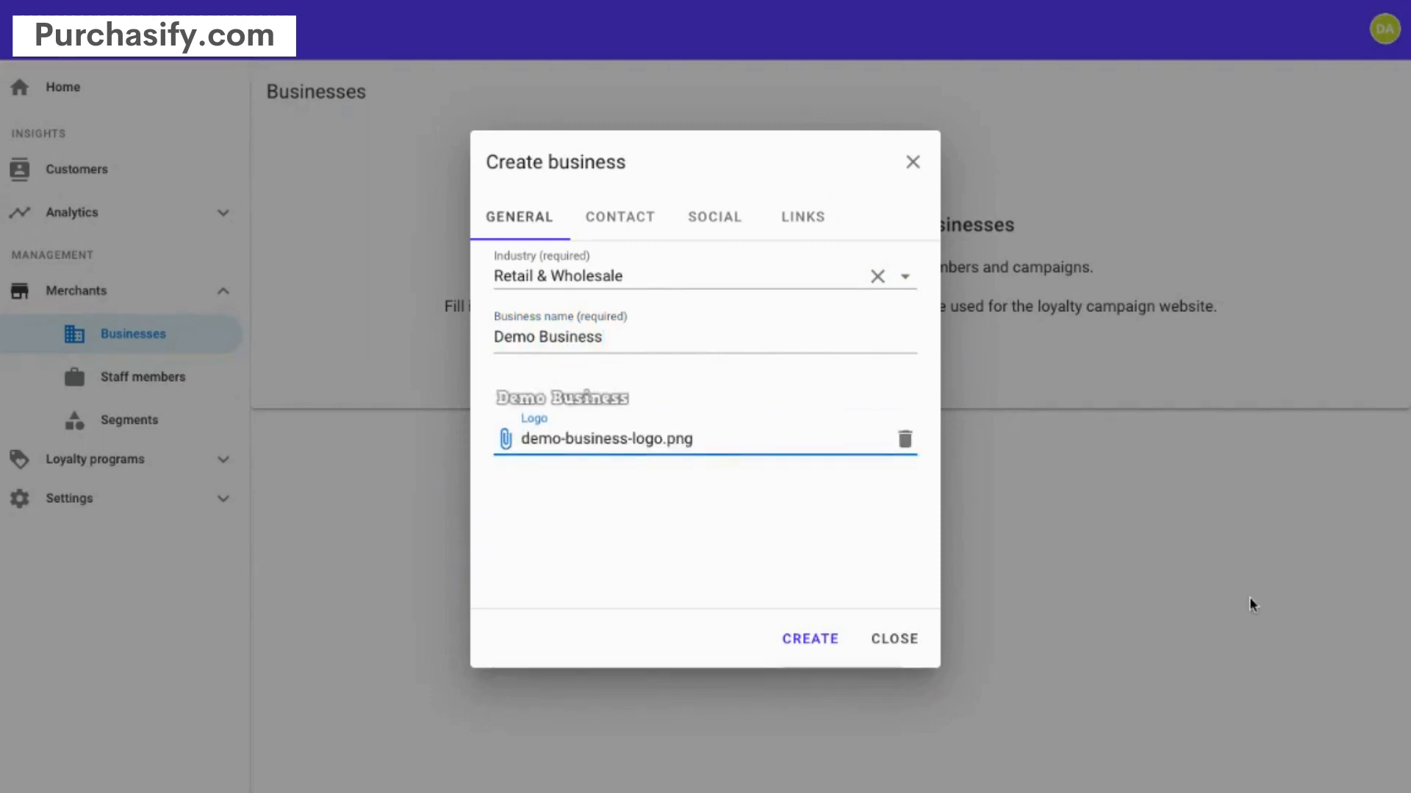
left_click(631, 222)
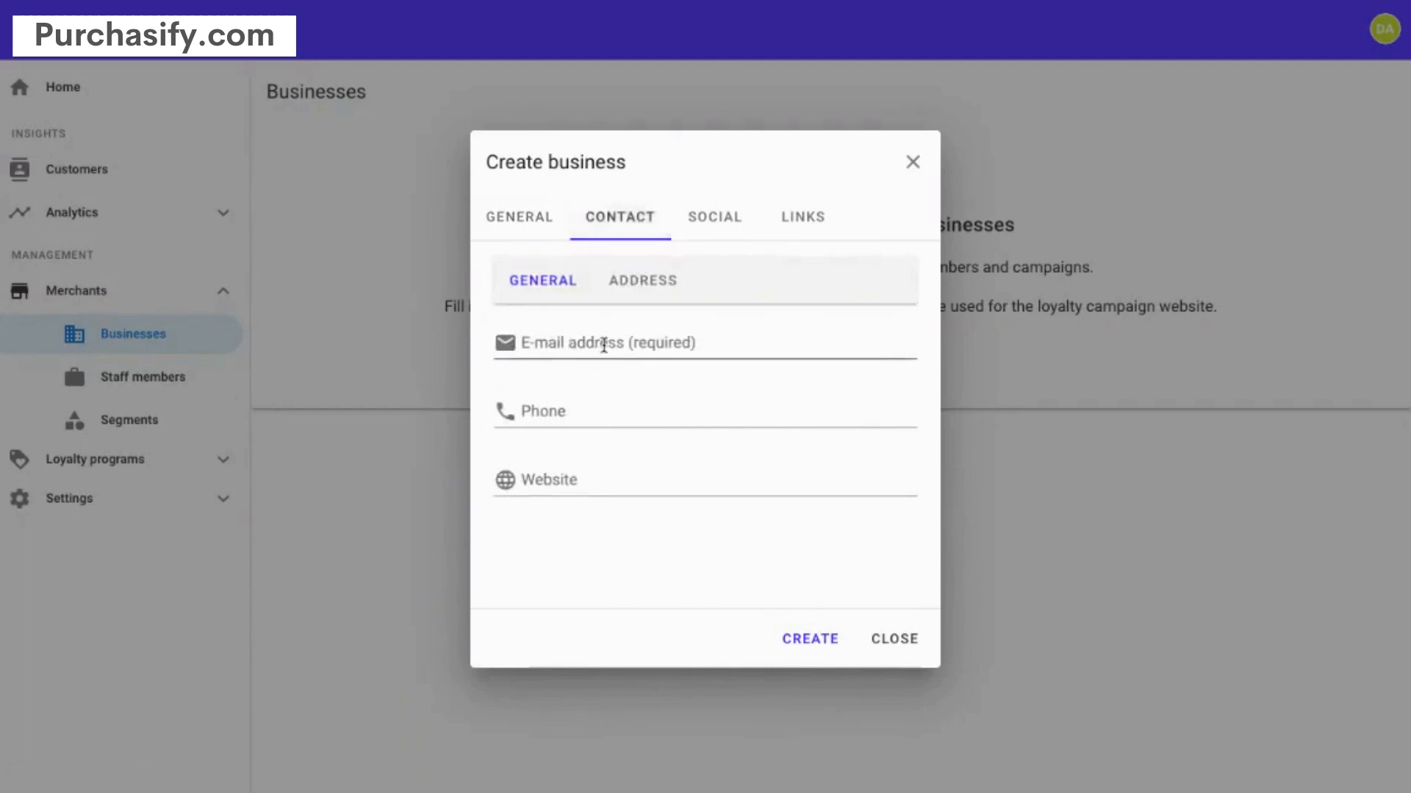
left_click(604, 345)
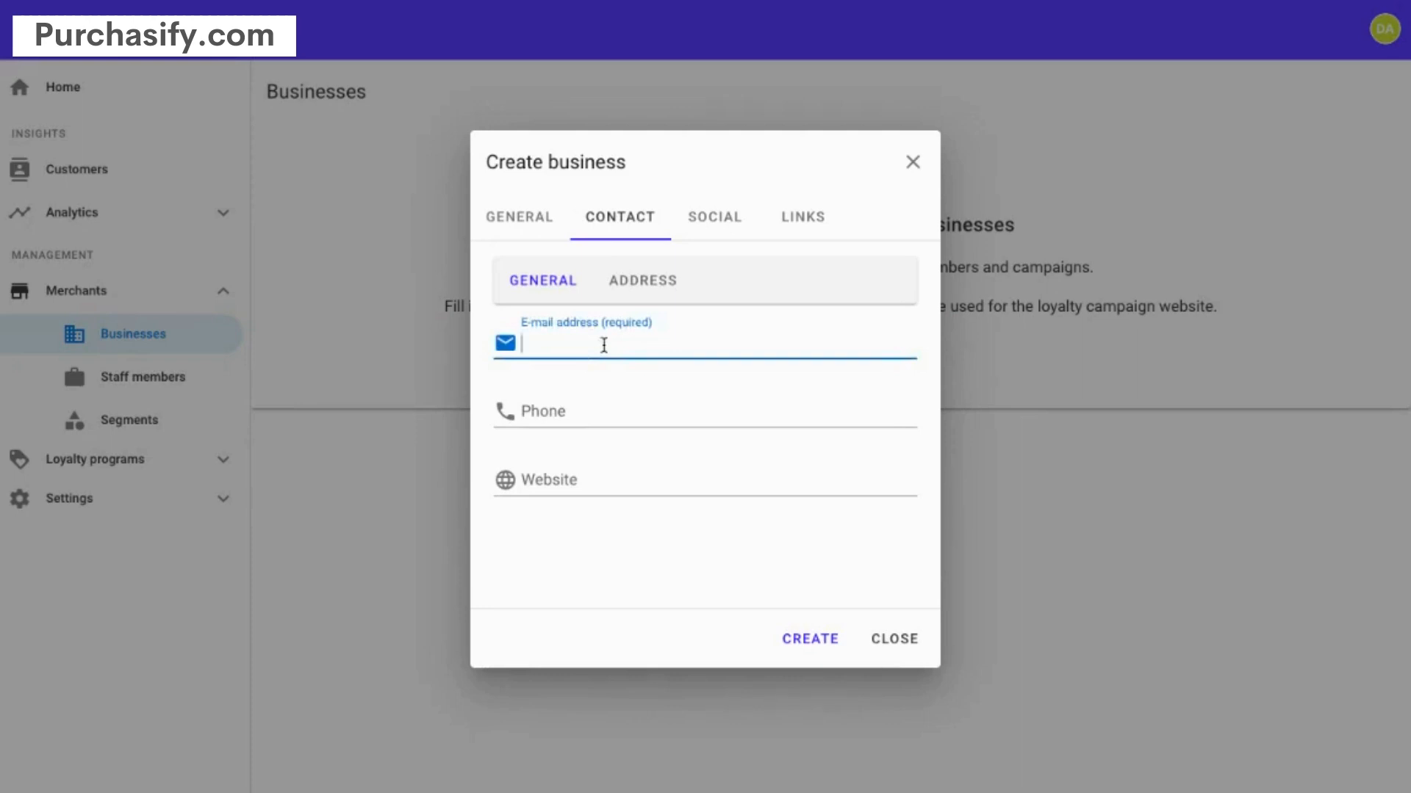
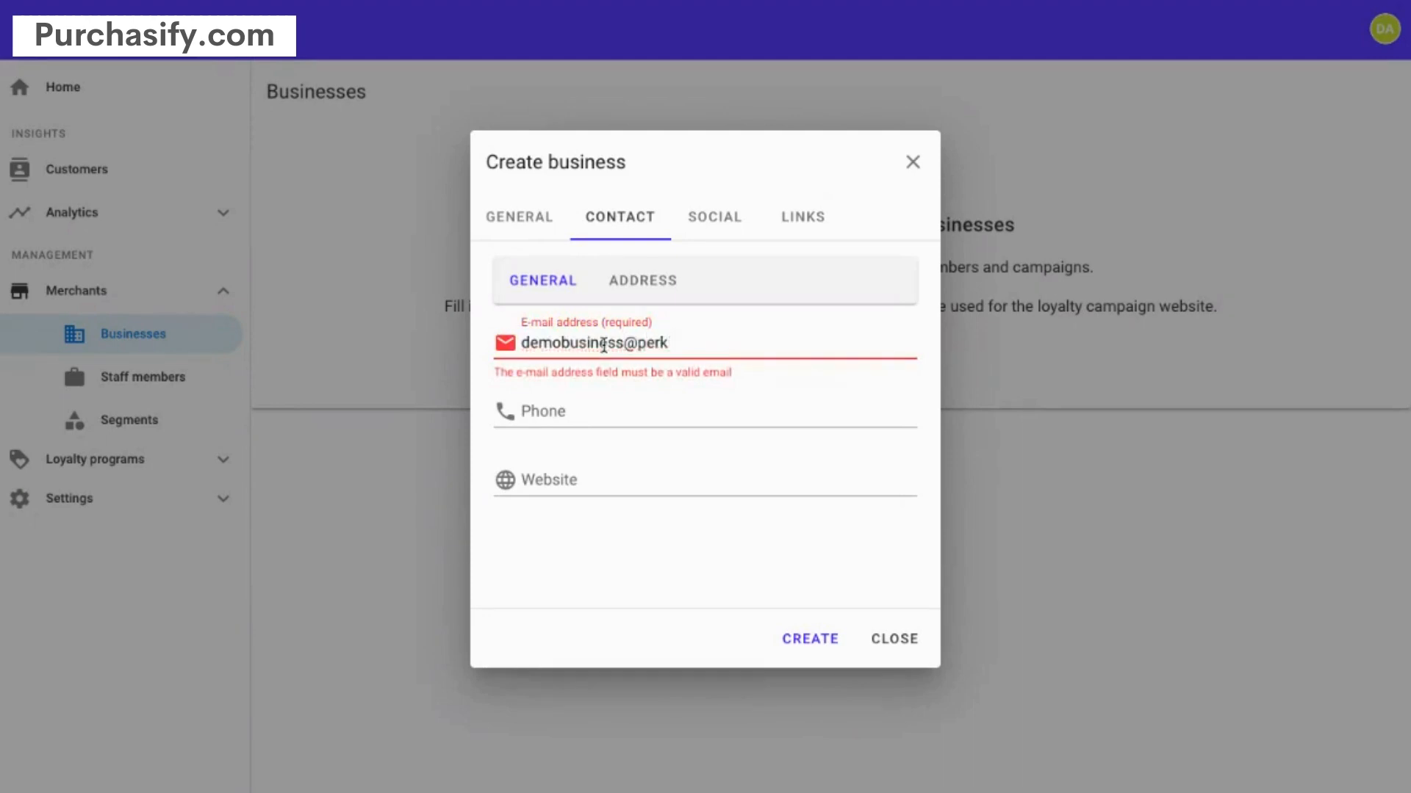
key("Tab")
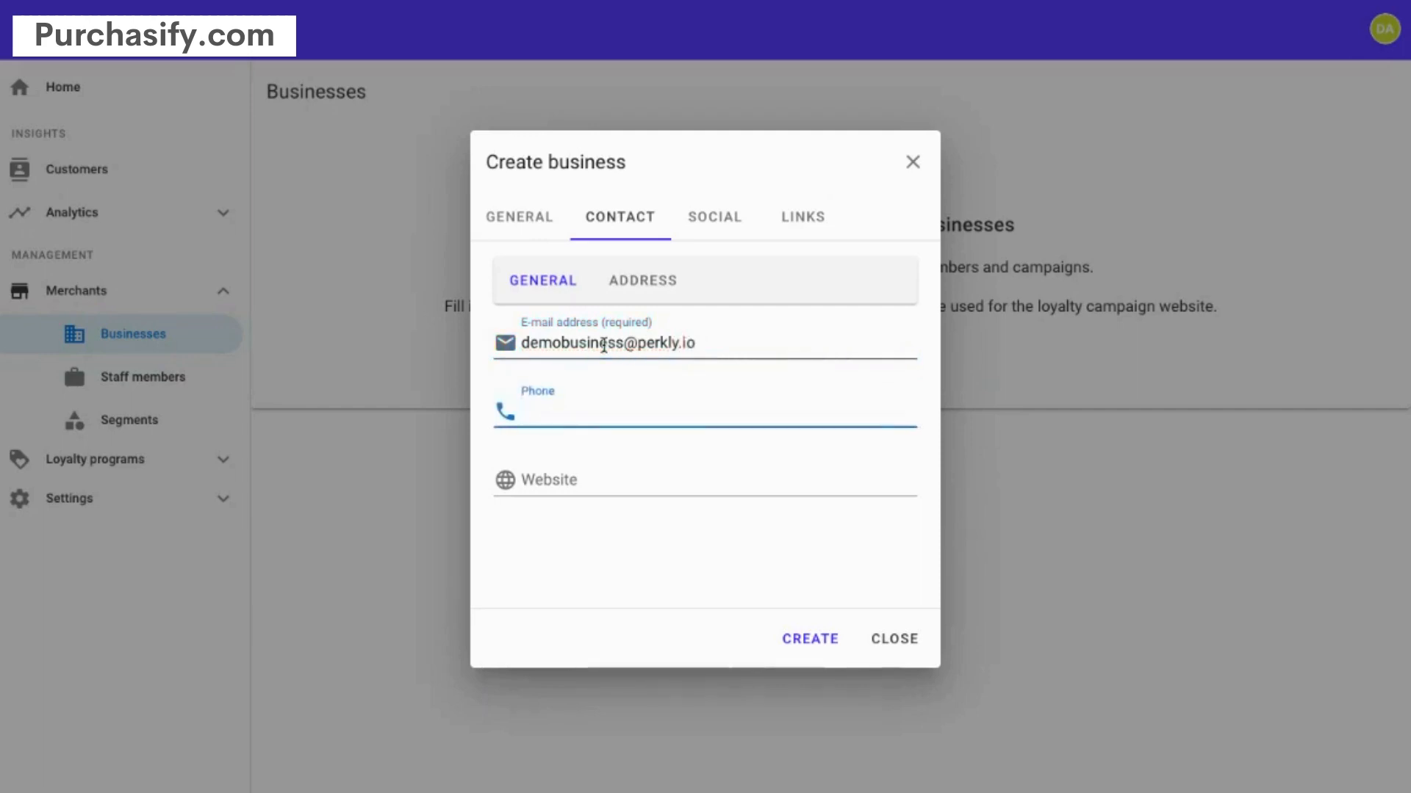
type("800-555")
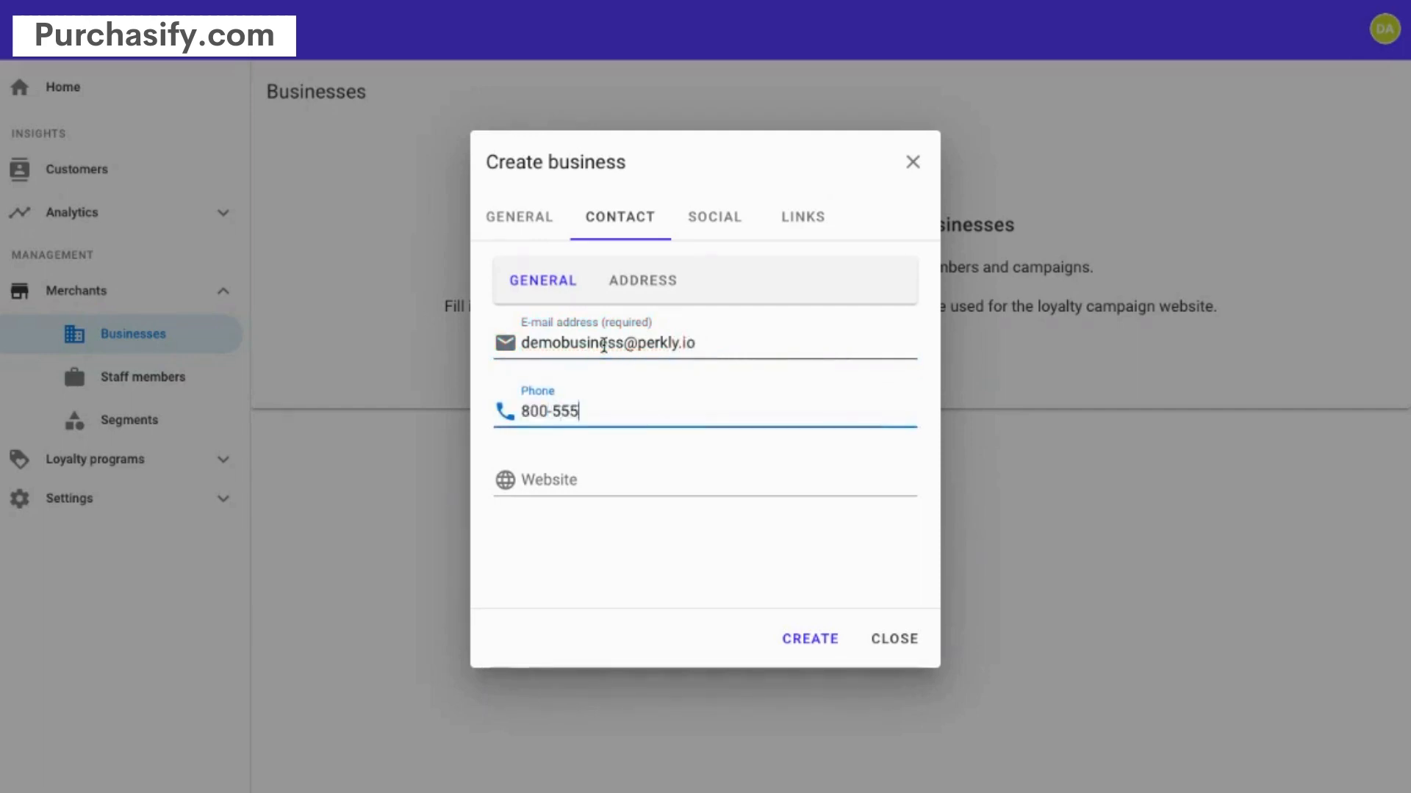
type("-1212")
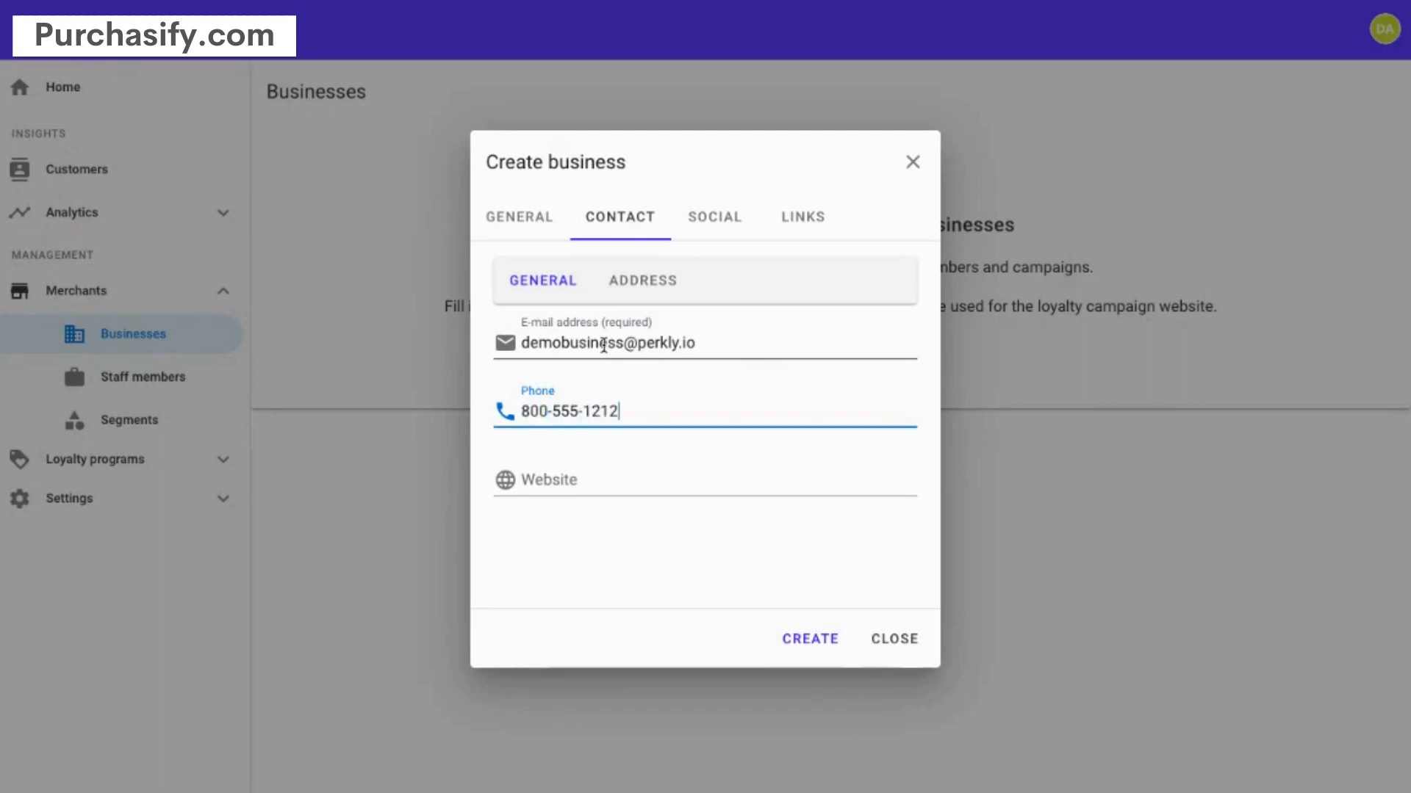
left_click(573, 479)
type("http")
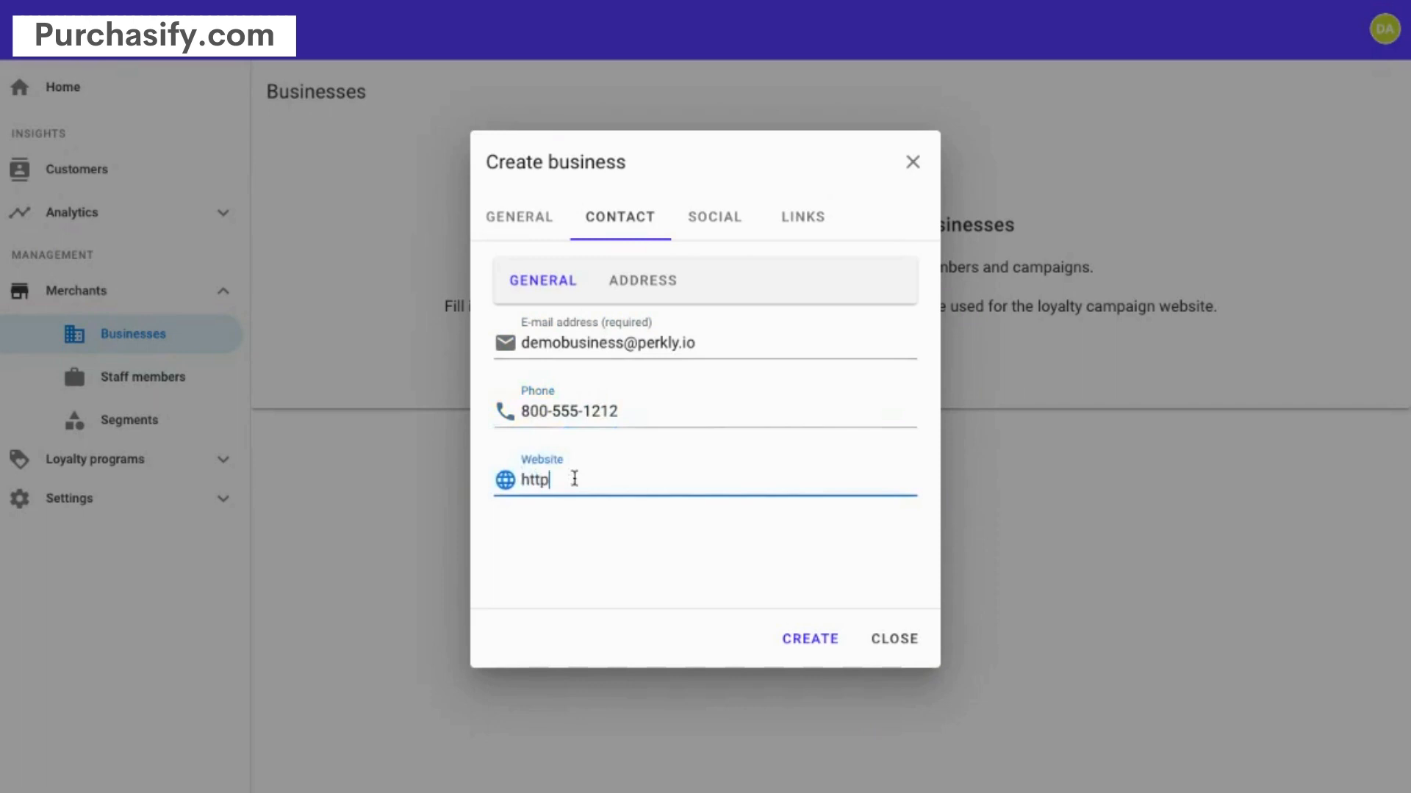
type("s://www.perkly.io")
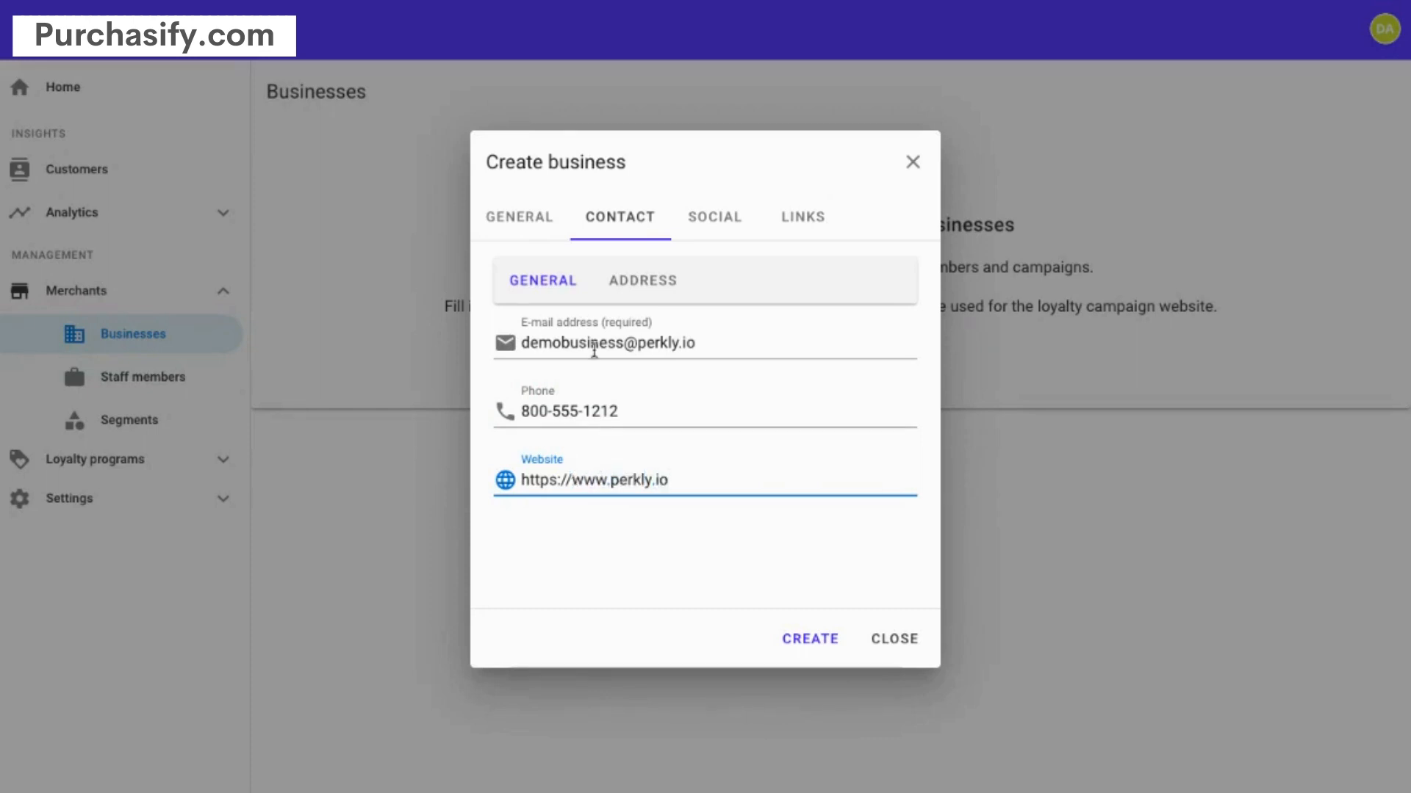
left_click(721, 217)
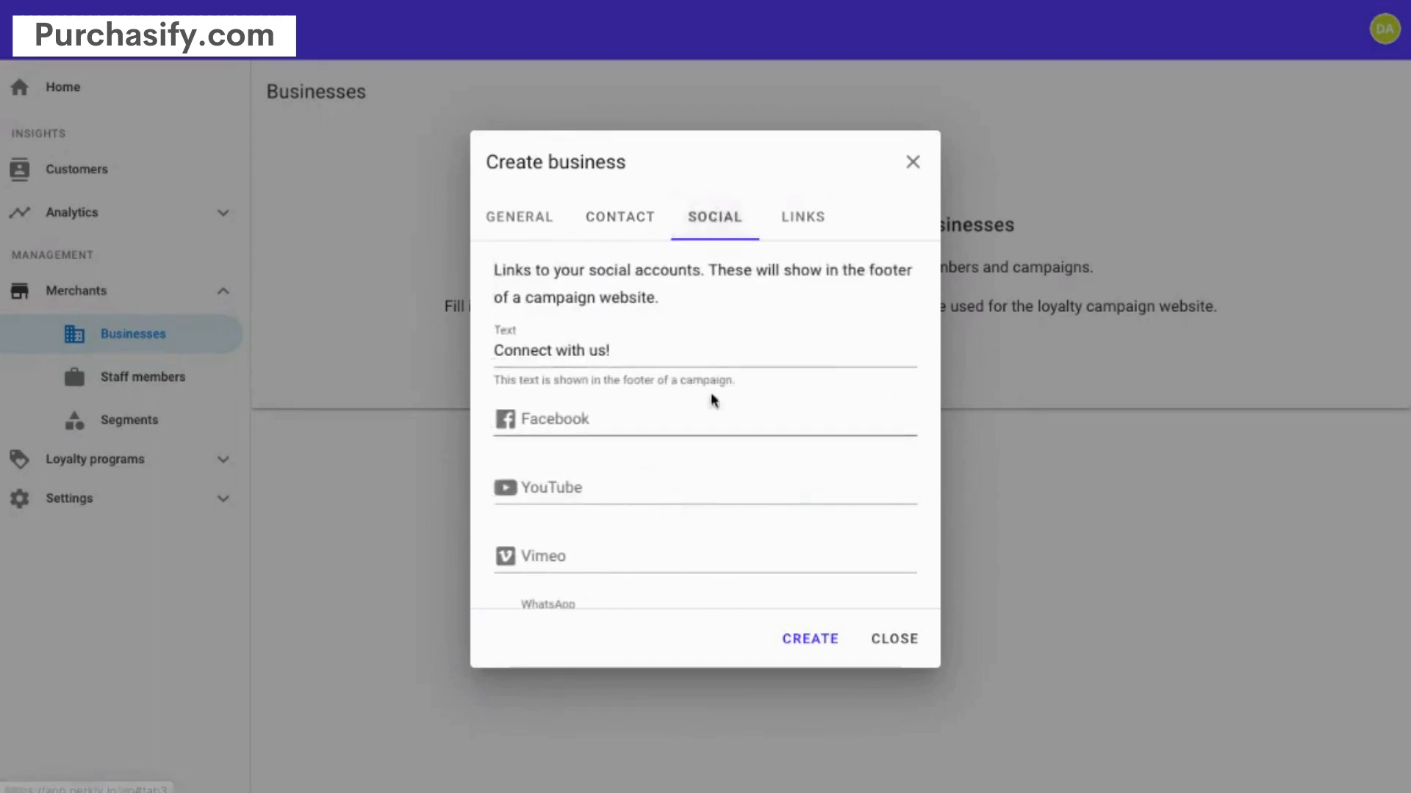
scroll(692, 408, "down", 5)
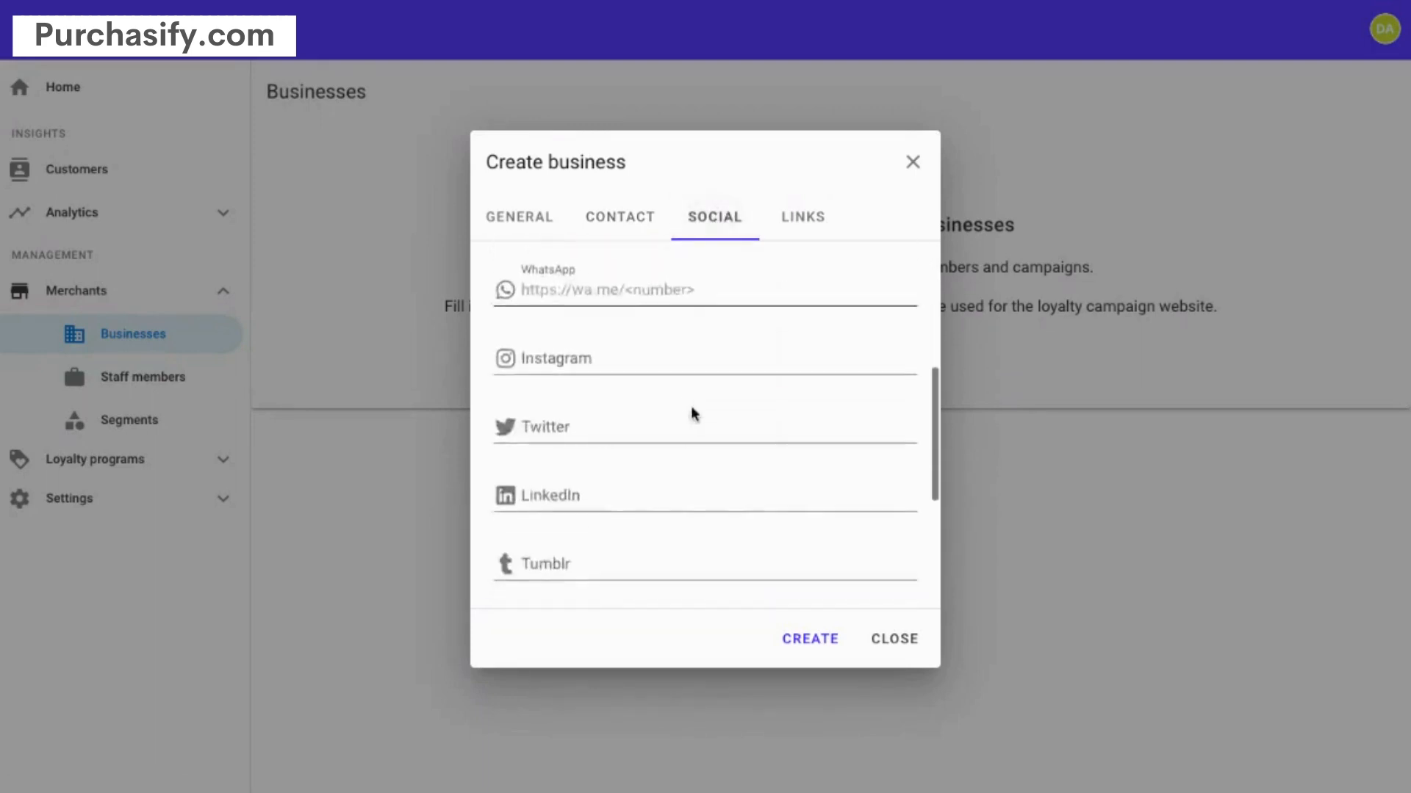
scroll(692, 408, "up", 5)
left_click(802, 220)
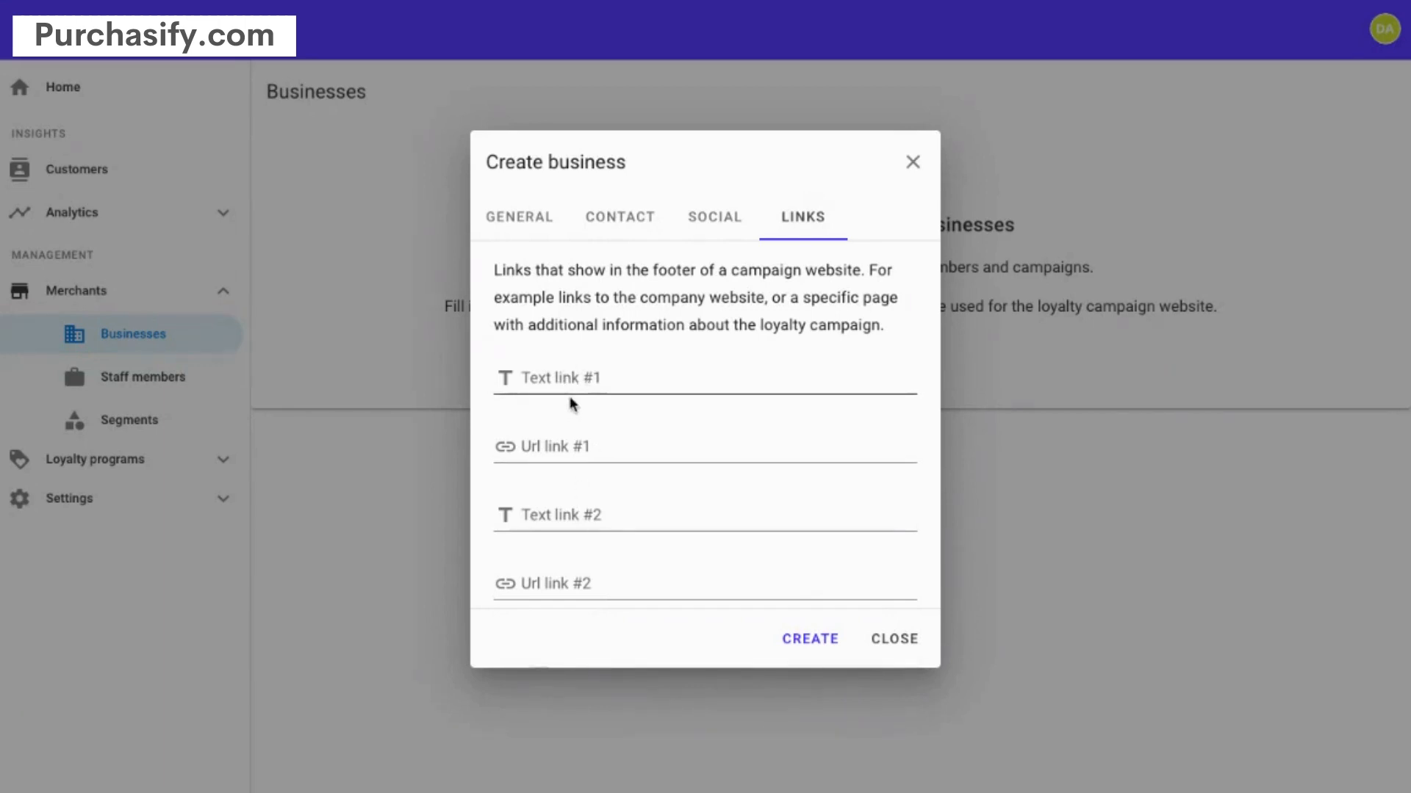
left_click(560, 449)
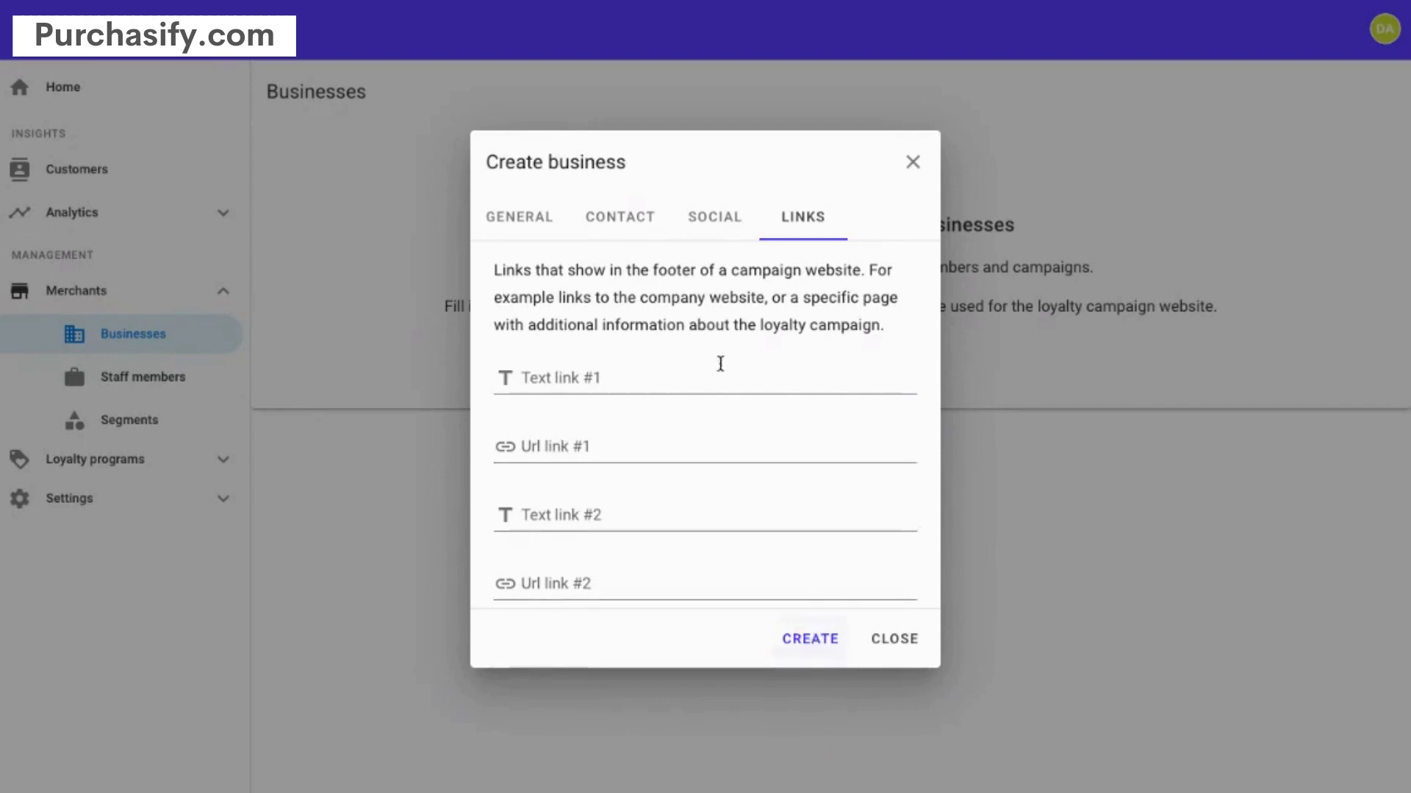
left_click(611, 219)
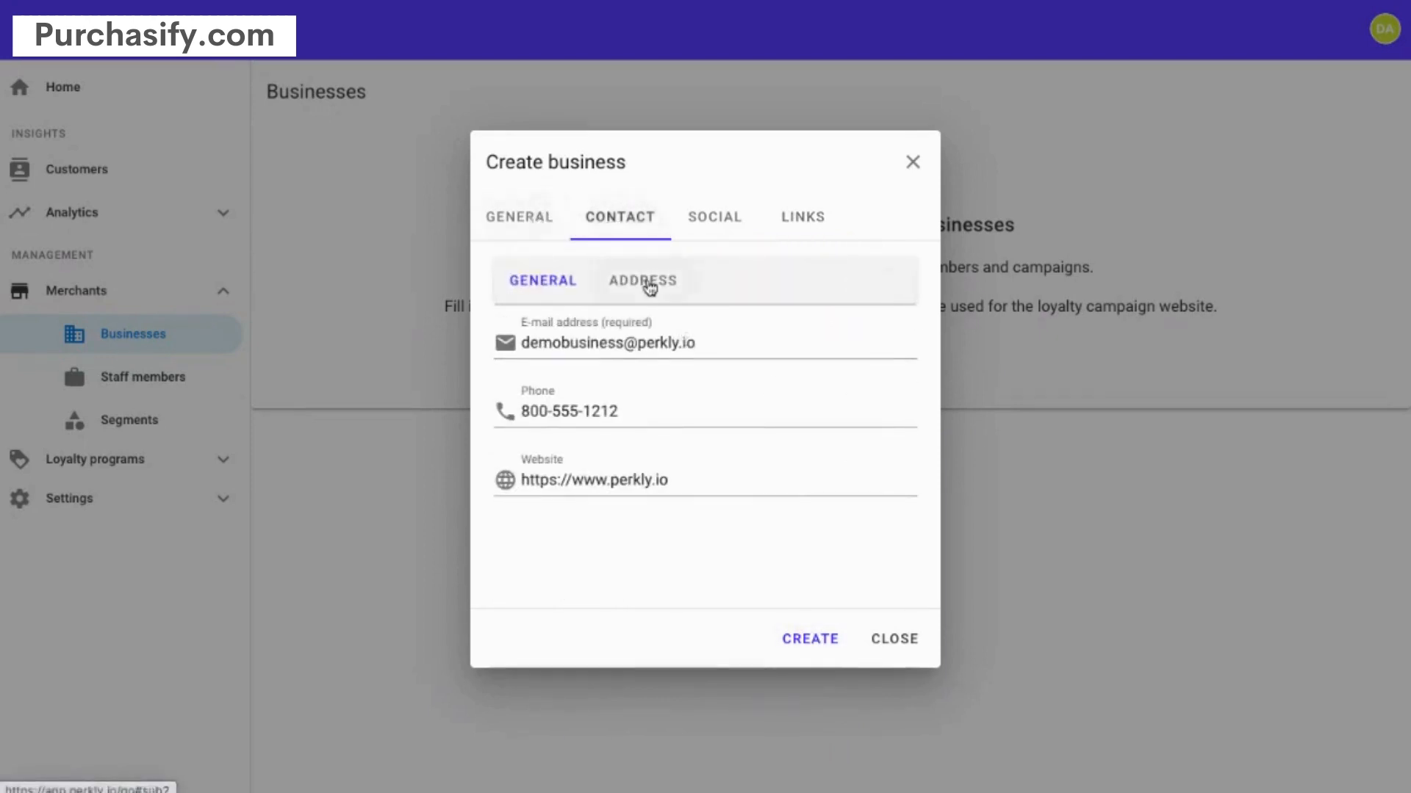
- Review the Address and General details, then create Demo Business
left_click(649, 287)
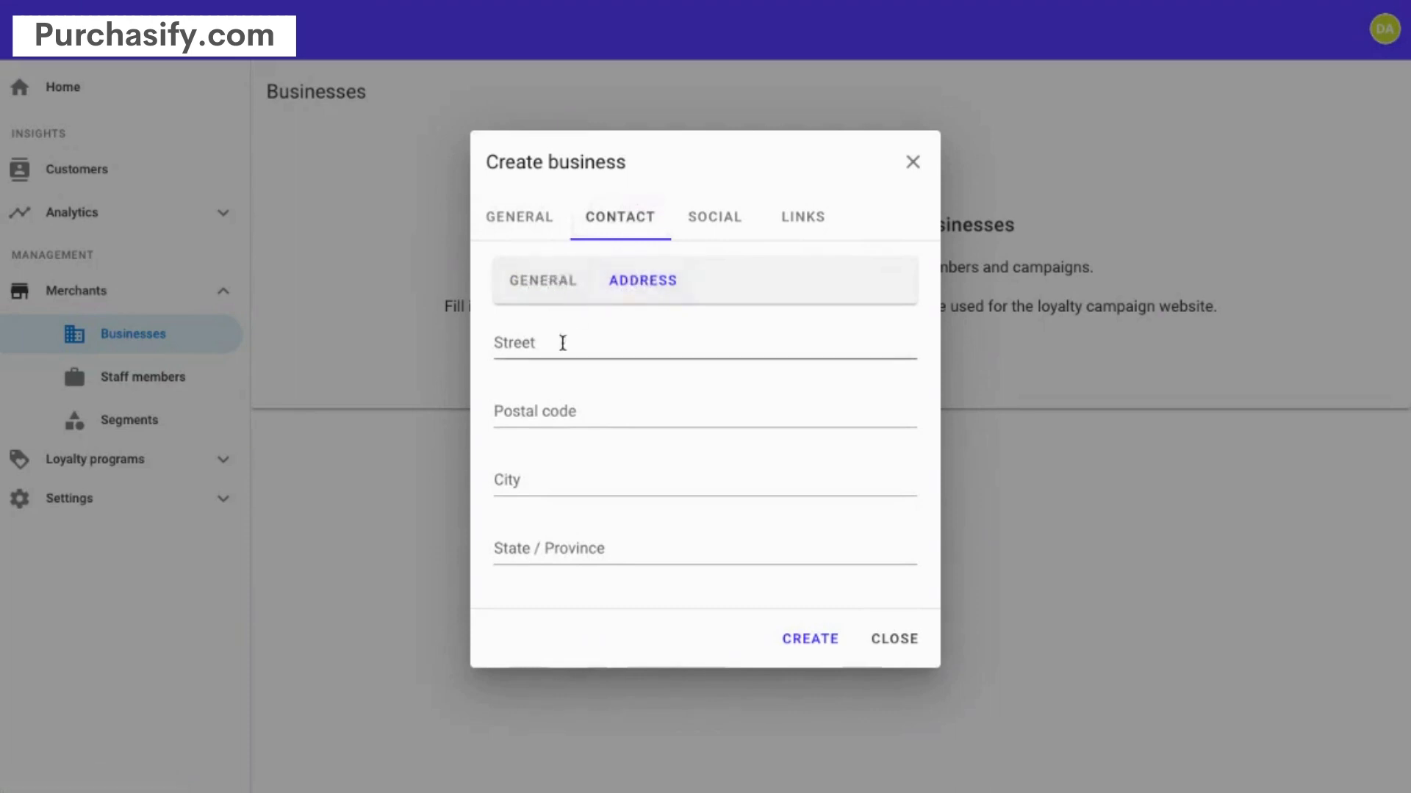
left_click(550, 292)
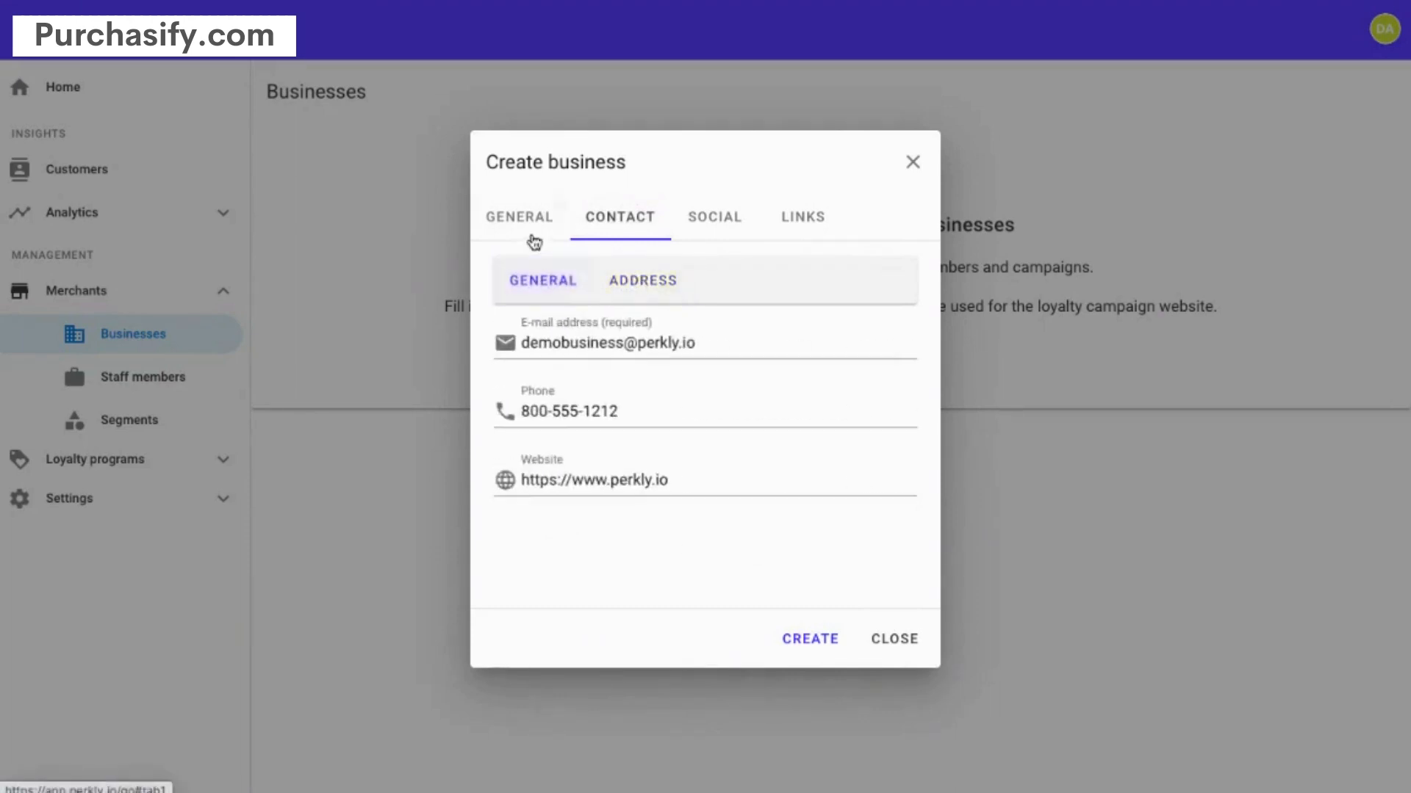
left_click(523, 221)
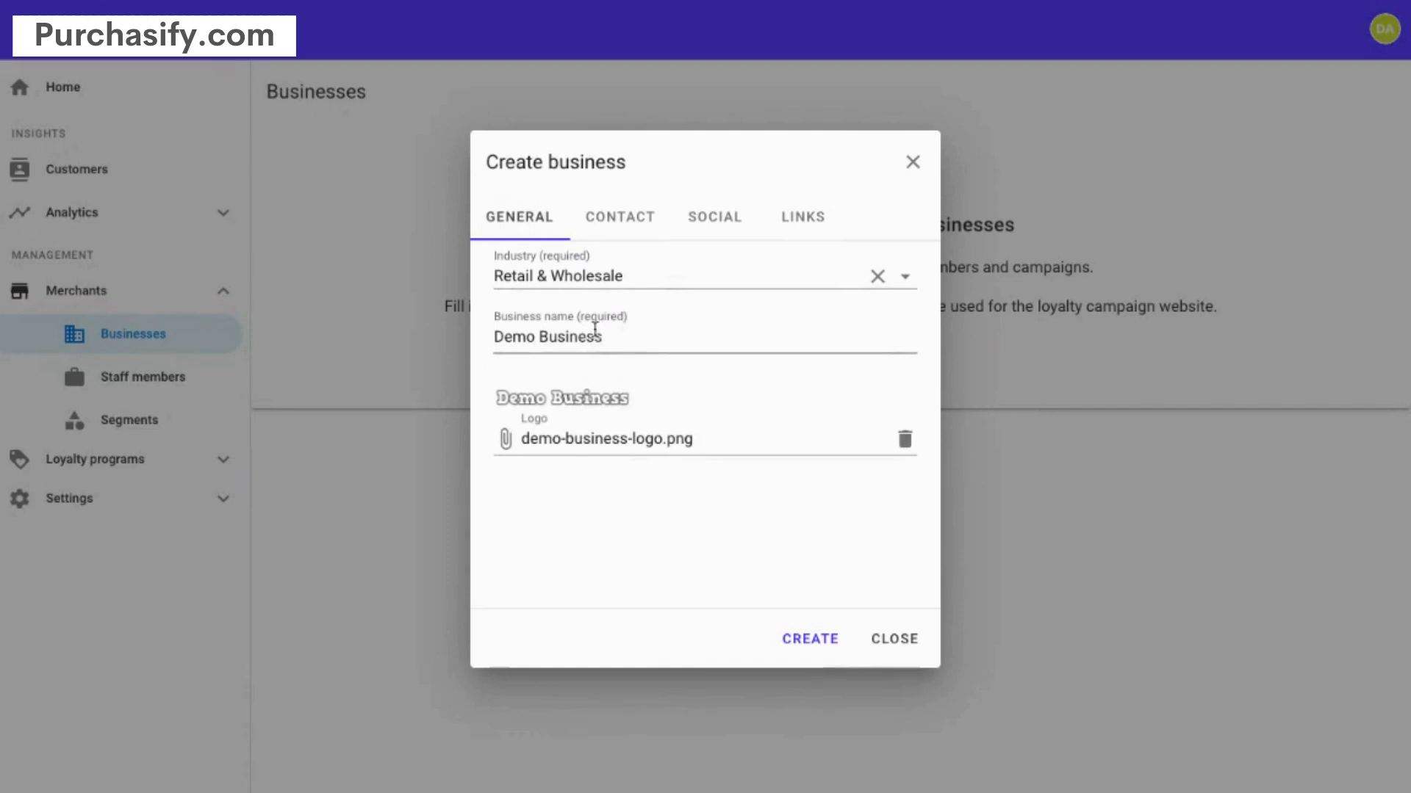
left_click(621, 215)
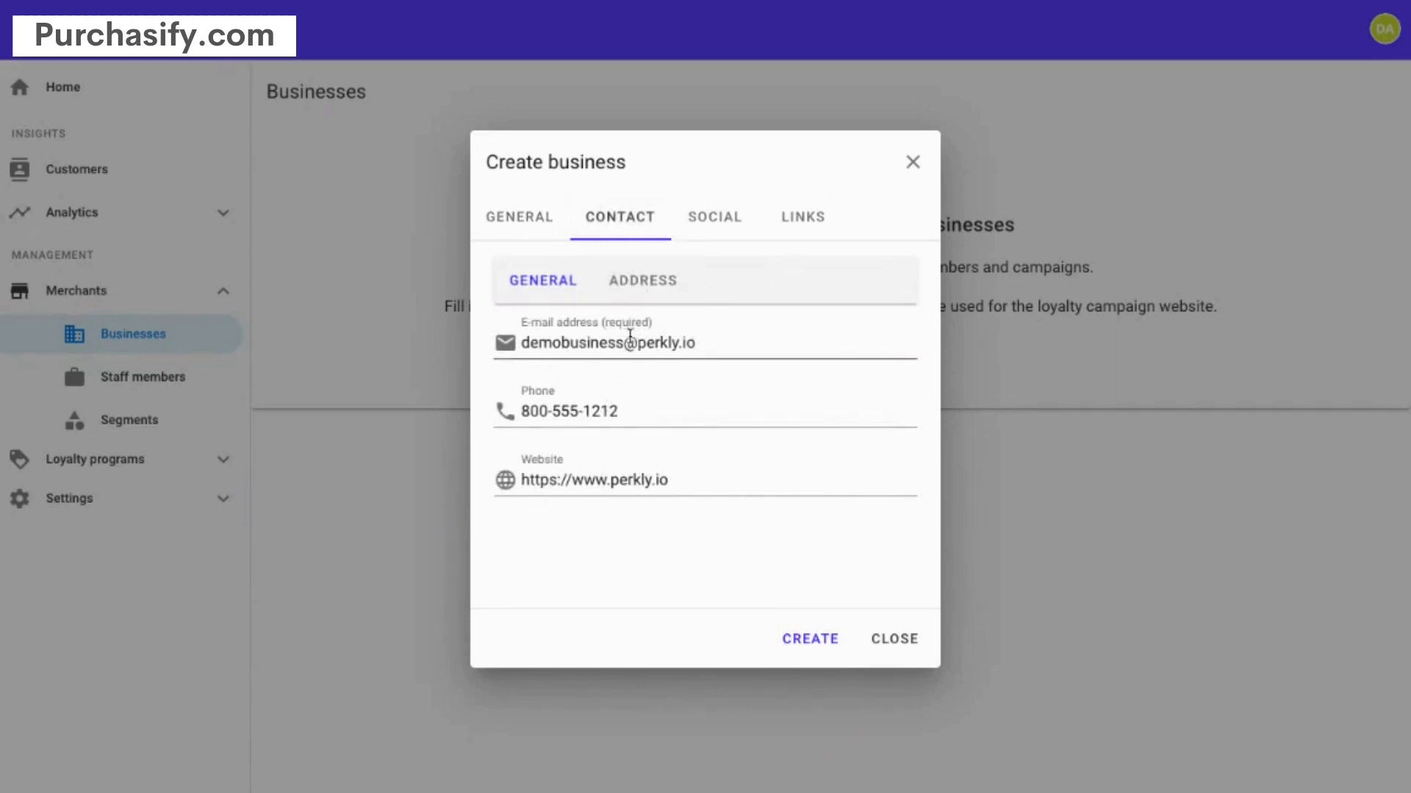
left_click(811, 639)
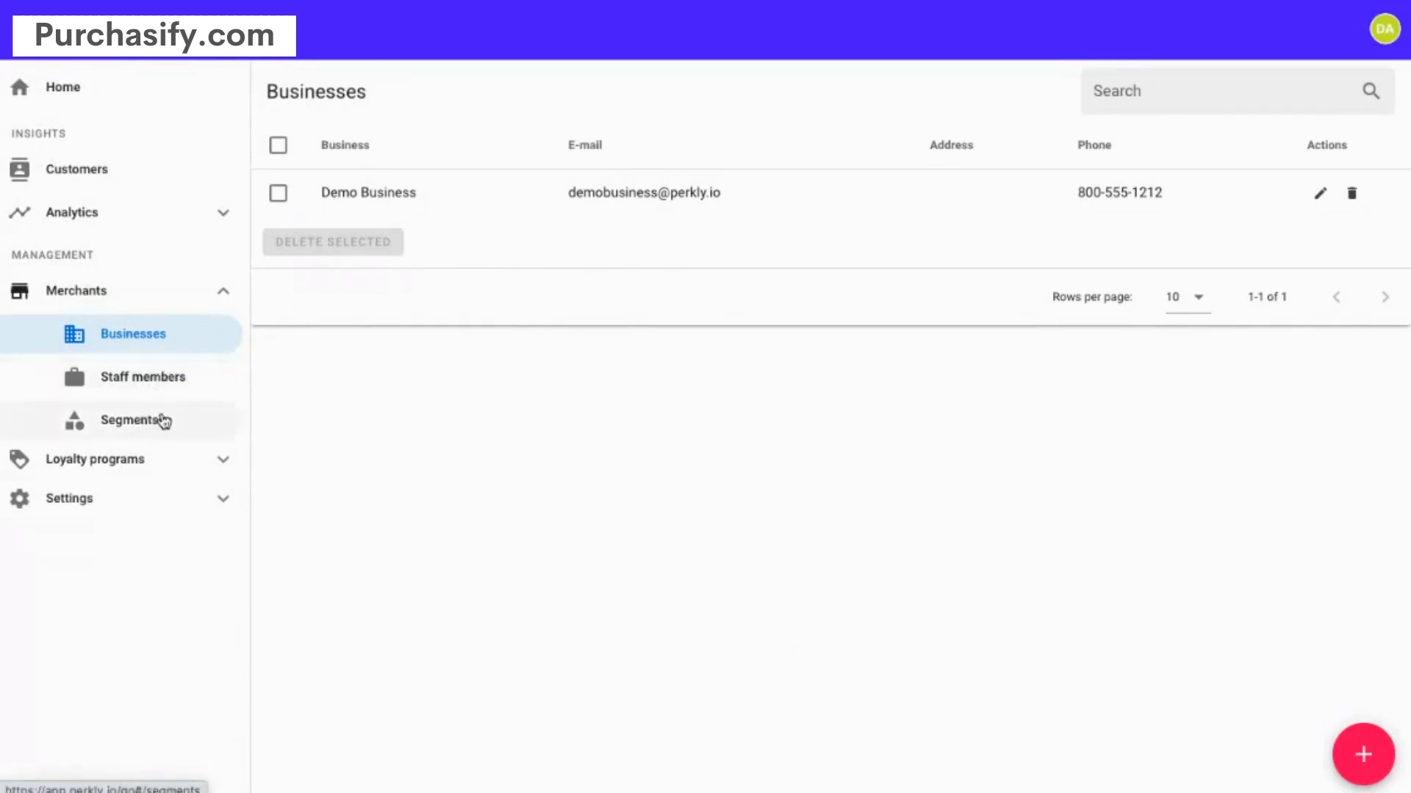
- Start a new staff member linked to Demo Business
left_click(81, 90)
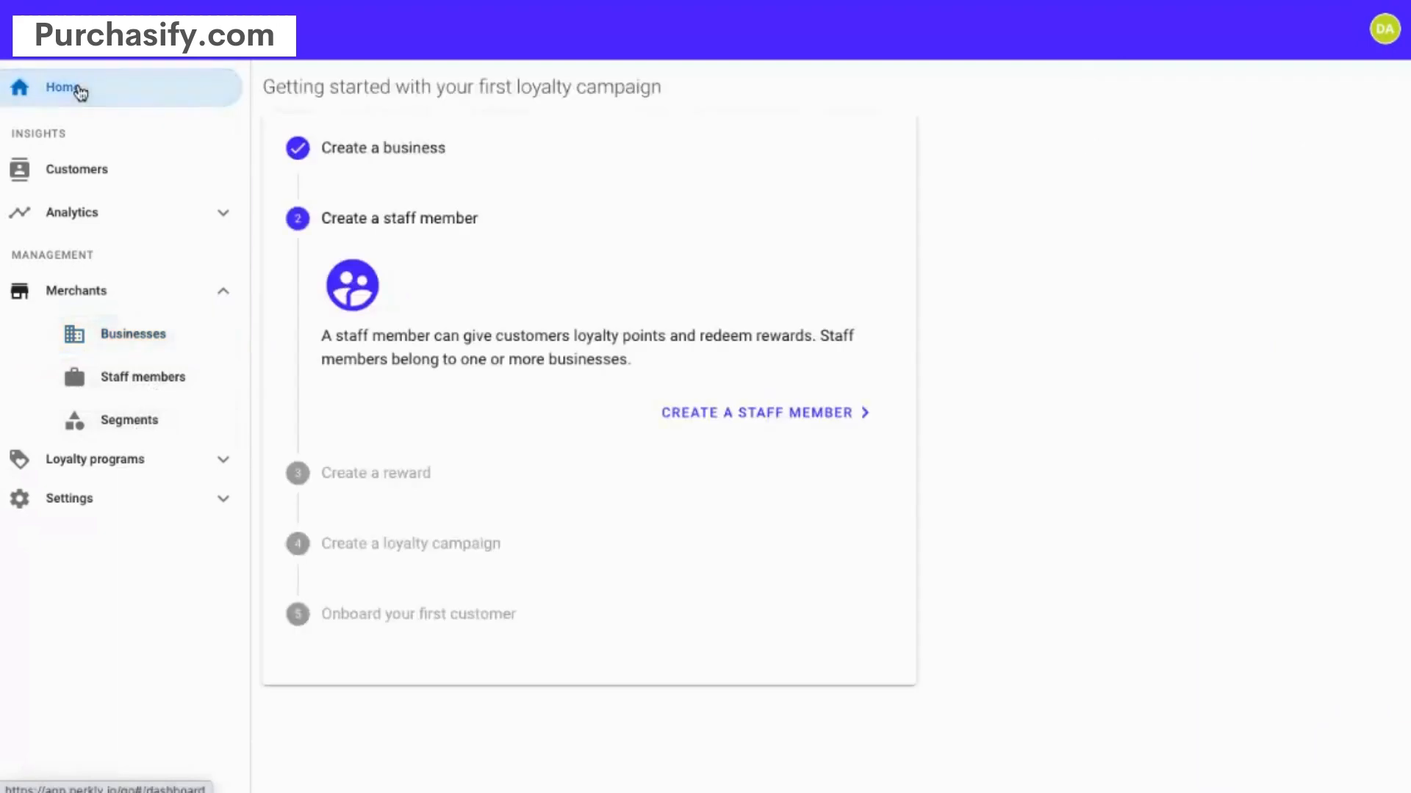
left_click(760, 410)
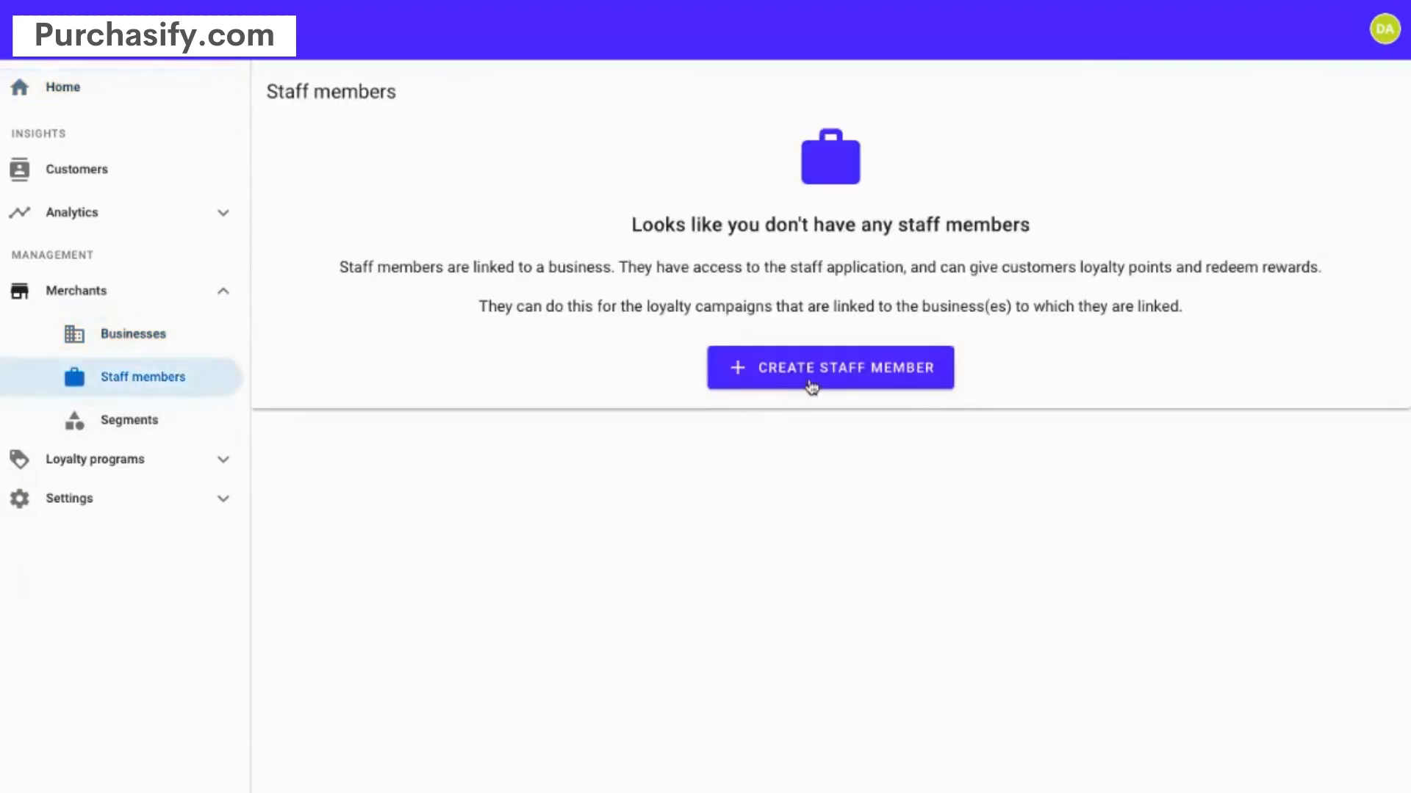
left_click(809, 379)
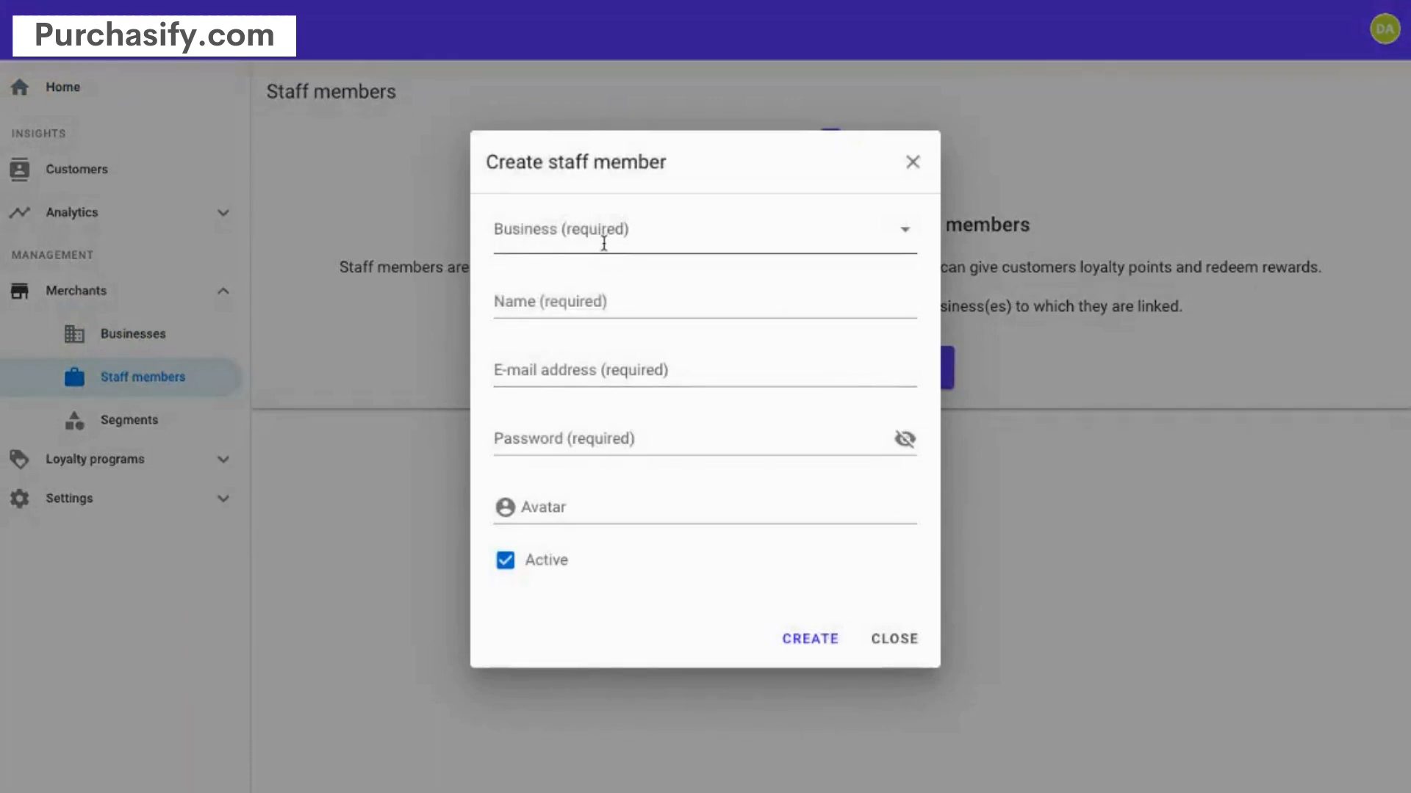
left_click(604, 242)
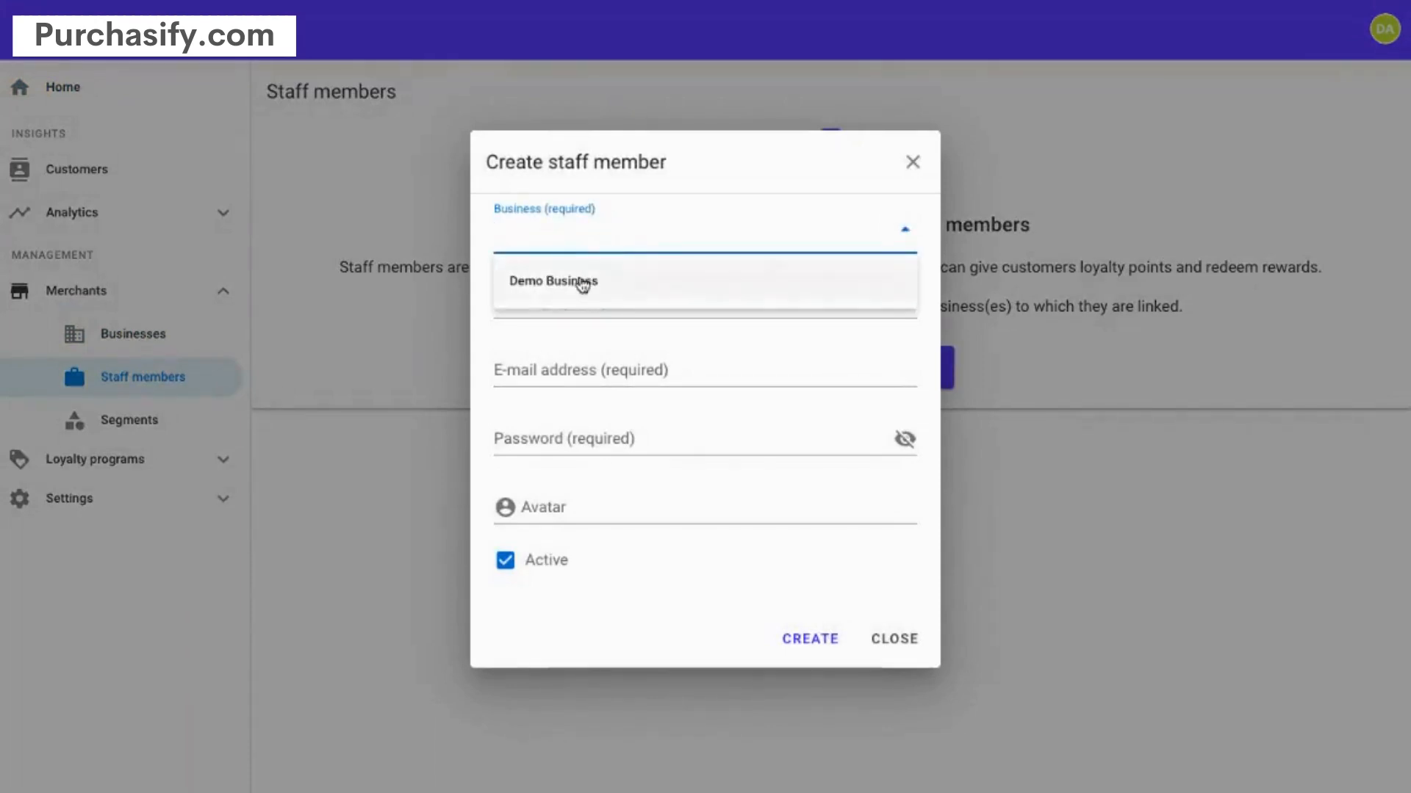
left_click(583, 283)
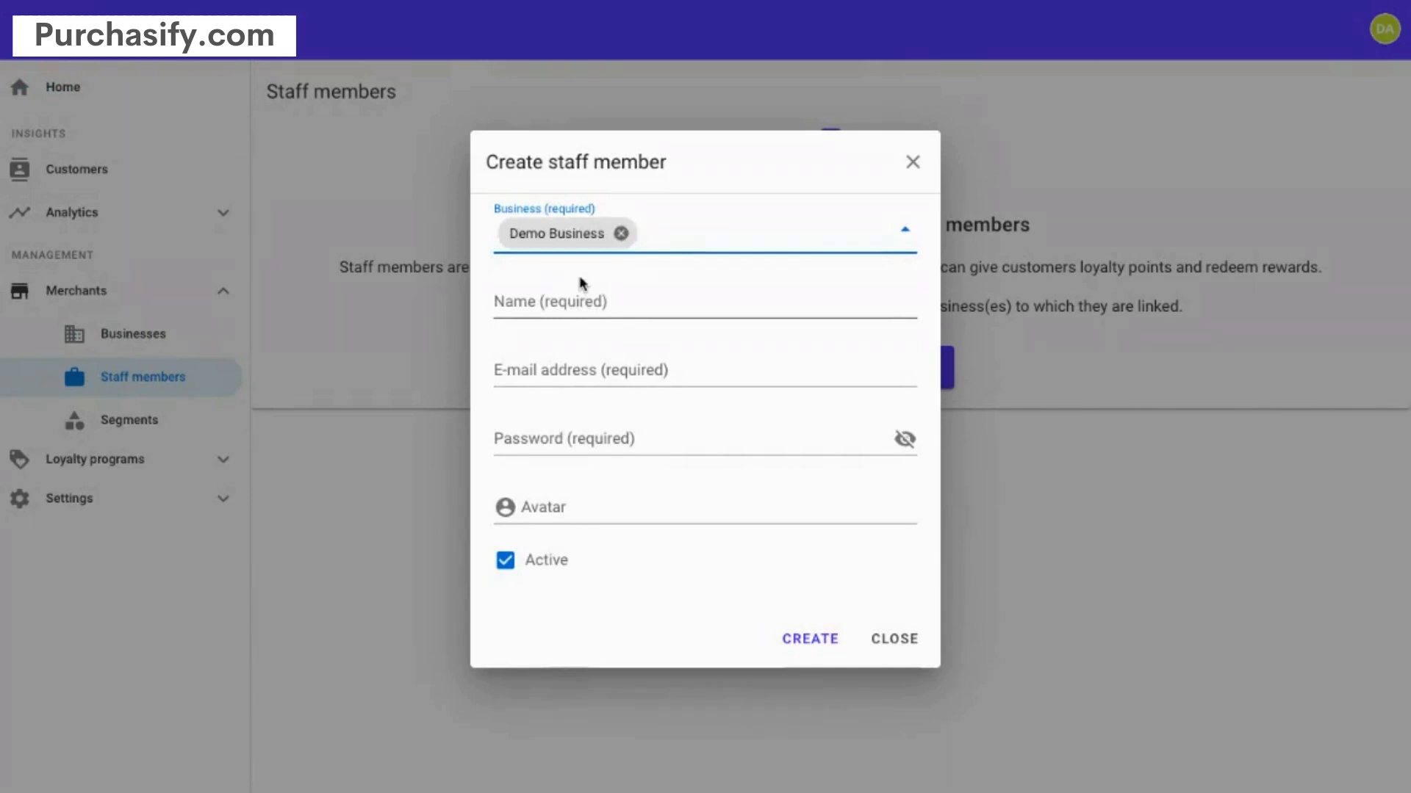
- Fill in the staff member's name, e-mail and password, and create them
left_click(601, 306)
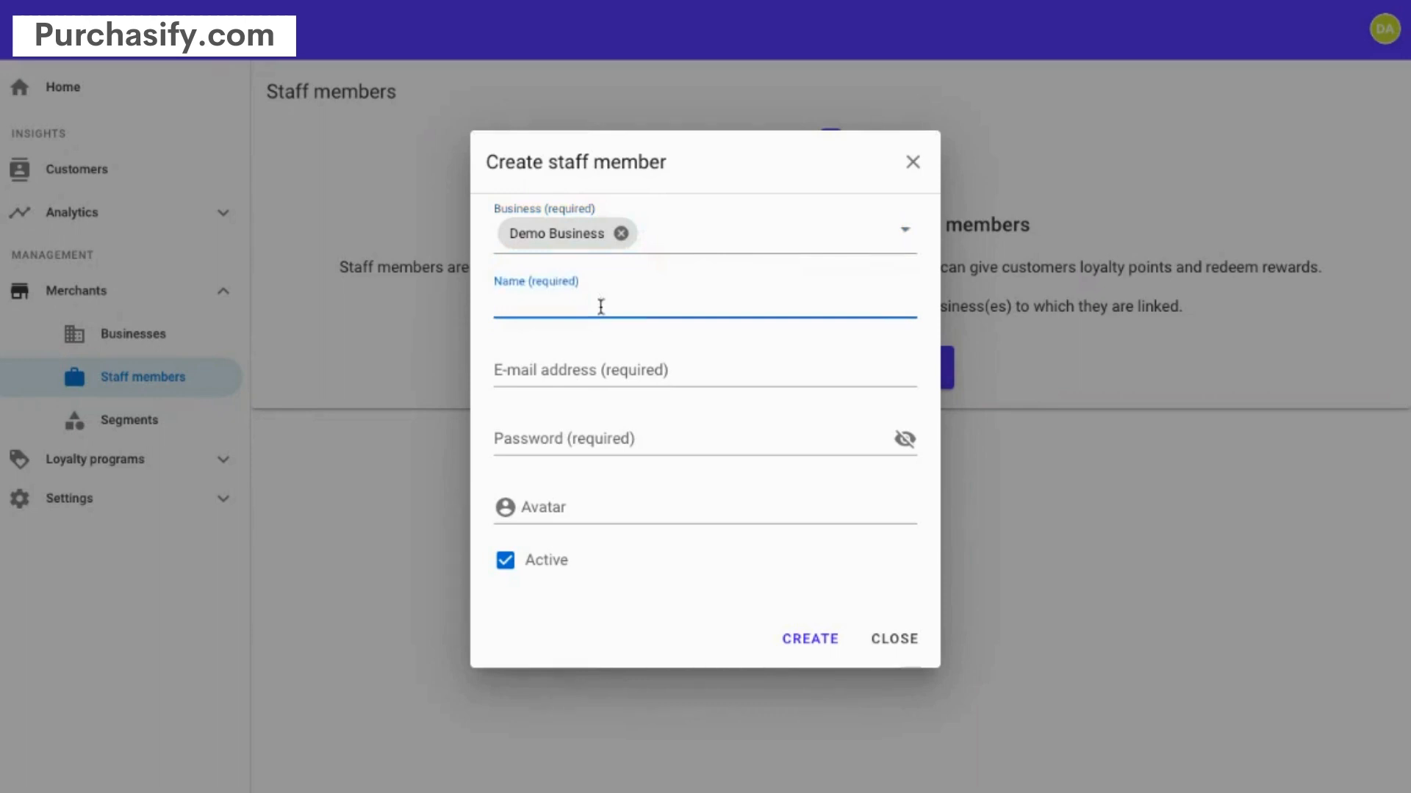
type("Demo User")
key("Tab")
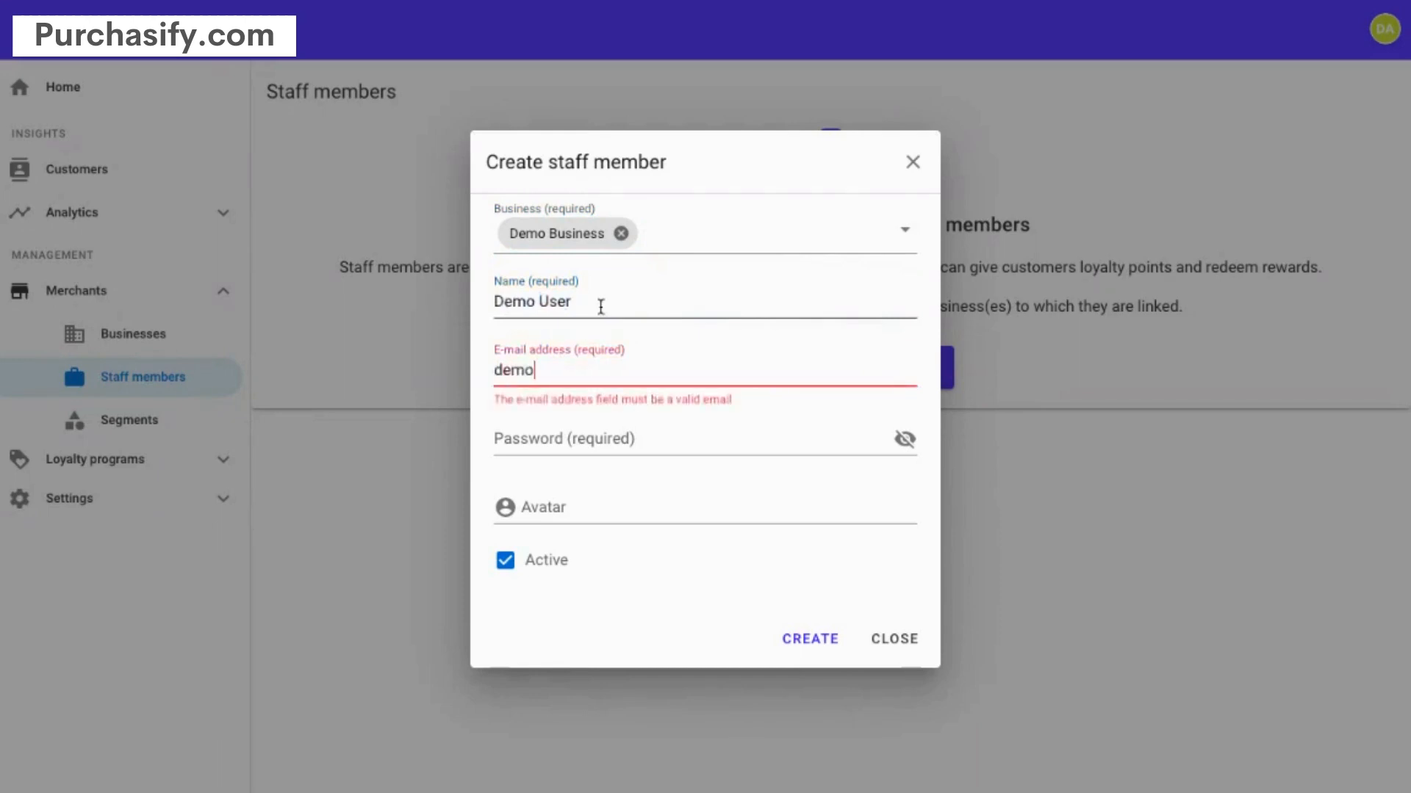
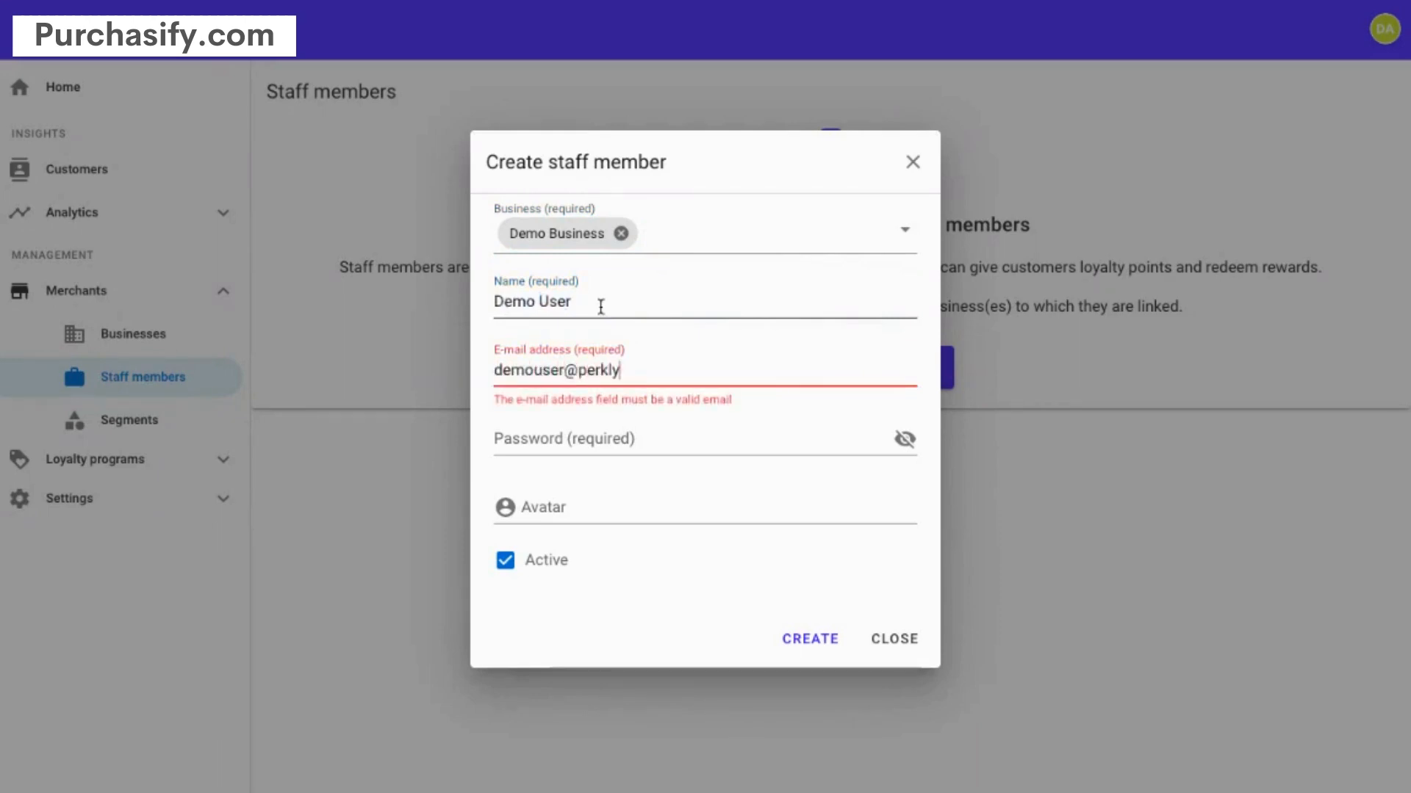
key("Tab")
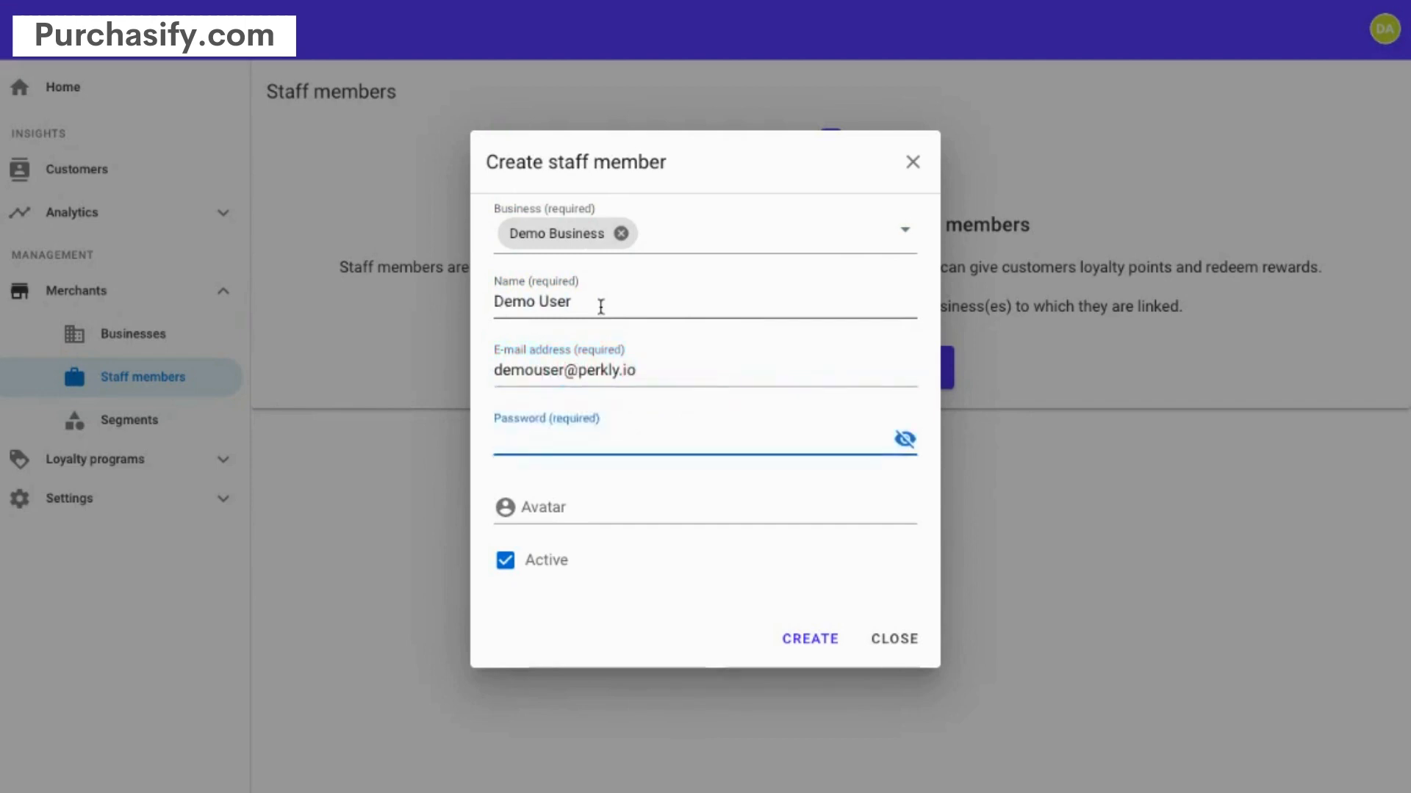
type("•••••")
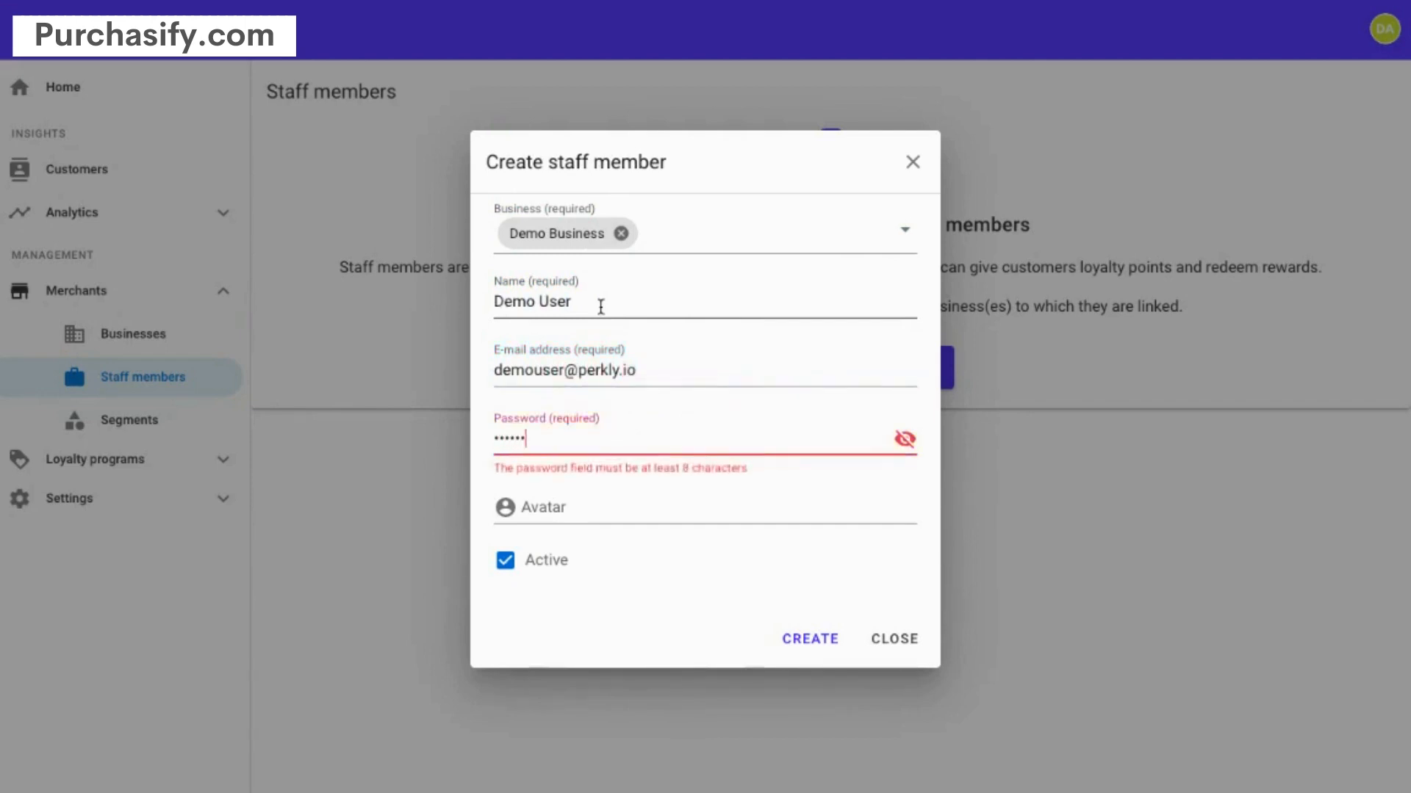
type("•••••")
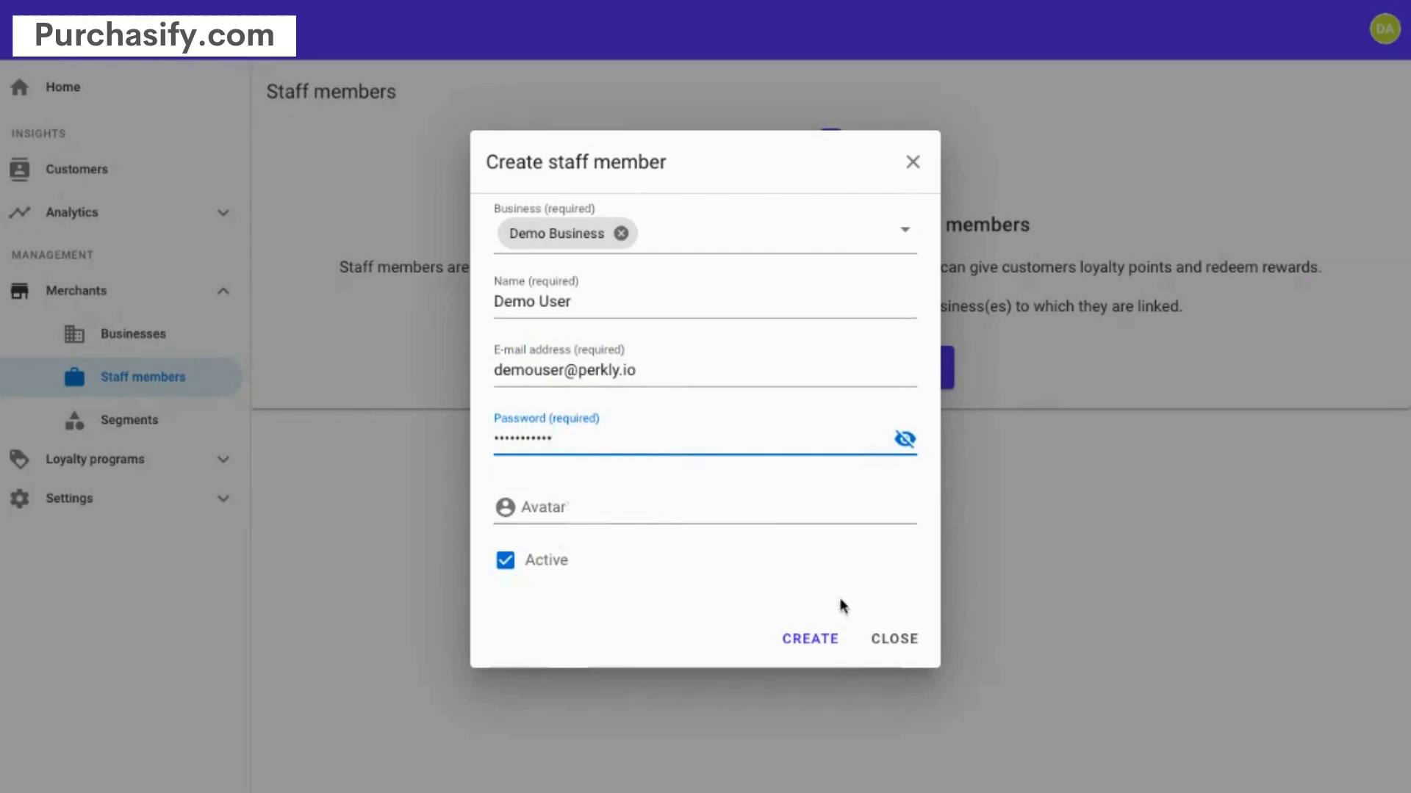
left_click(814, 639)
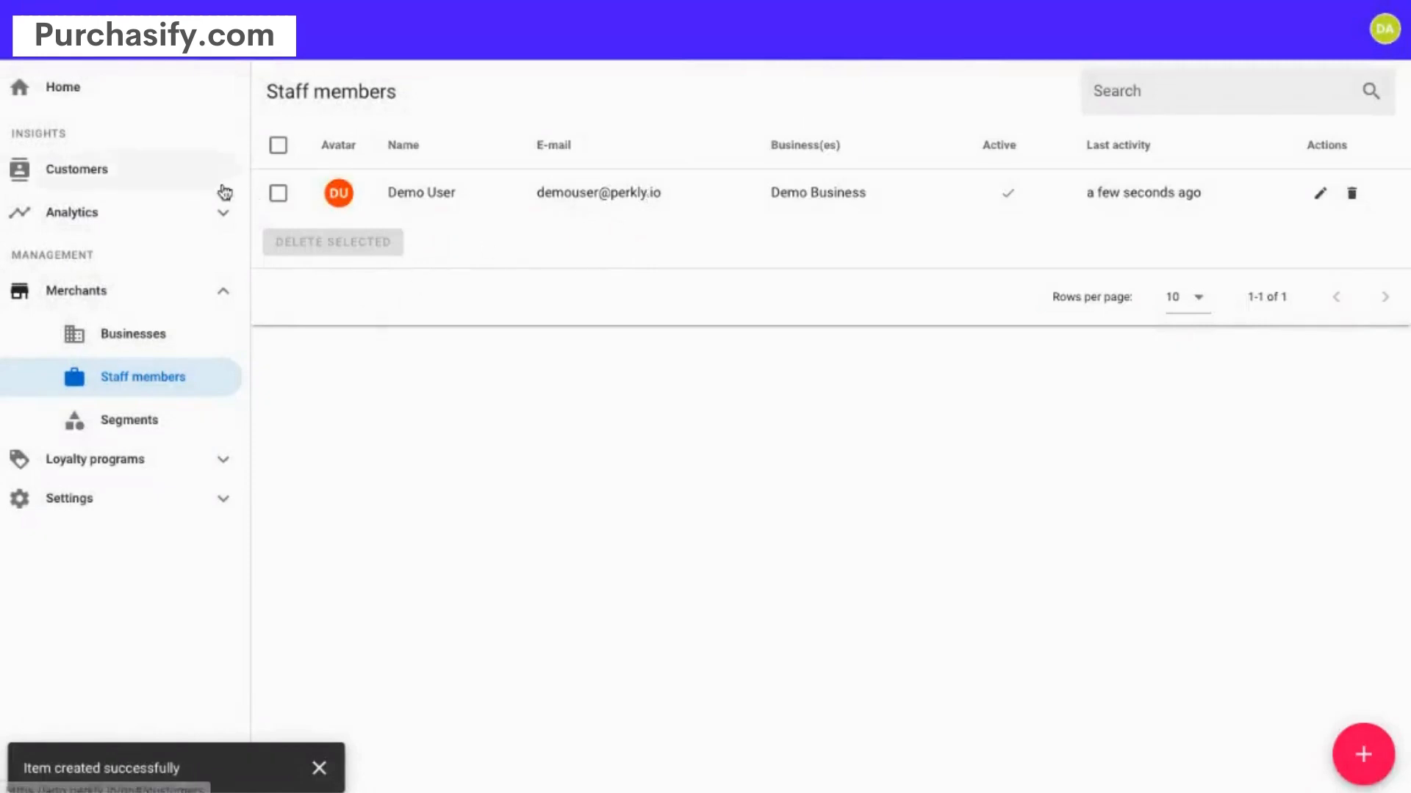
- Start a new reward titled High End Scarf, costing 400 points with 40 USD value
left_click(69, 88)
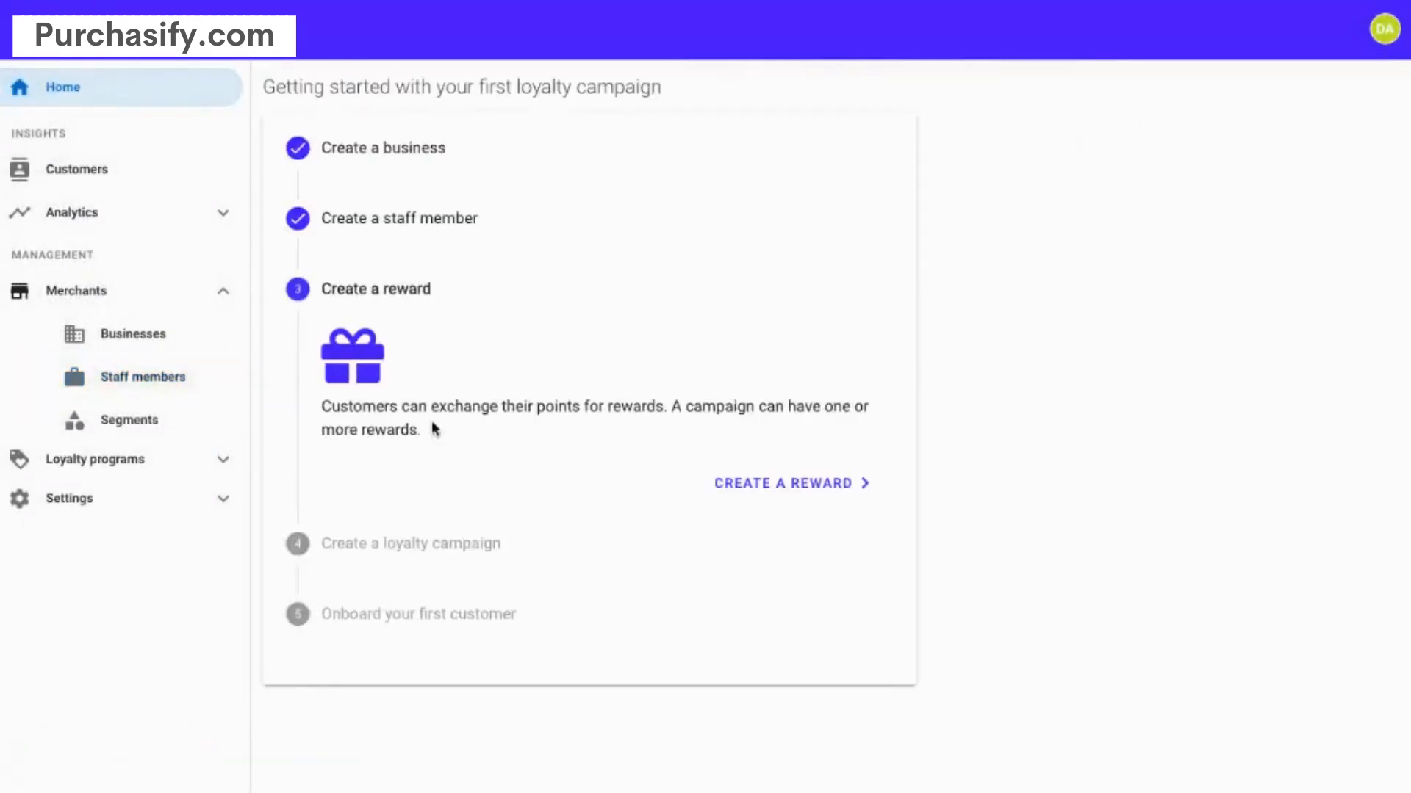
left_click(774, 487)
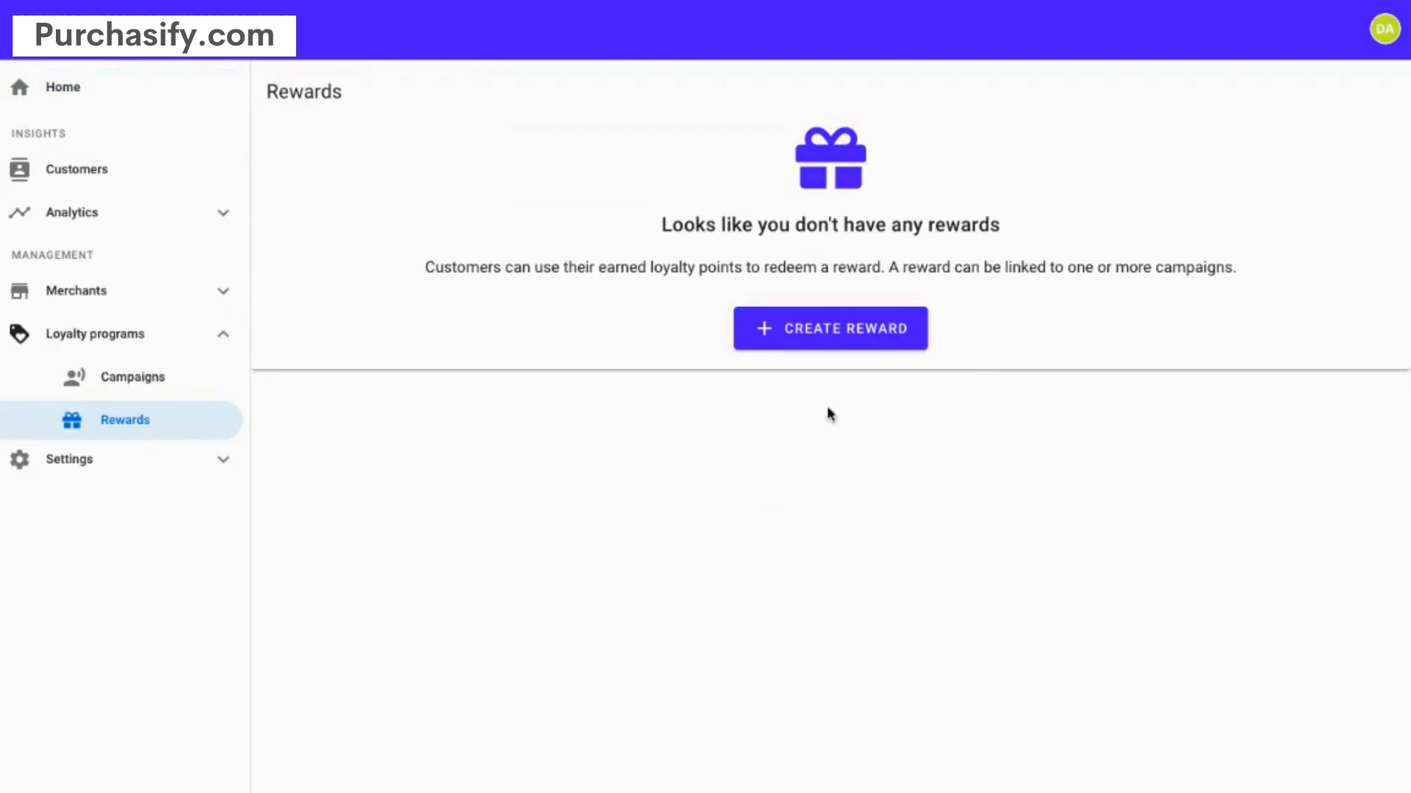
left_click(830, 331)
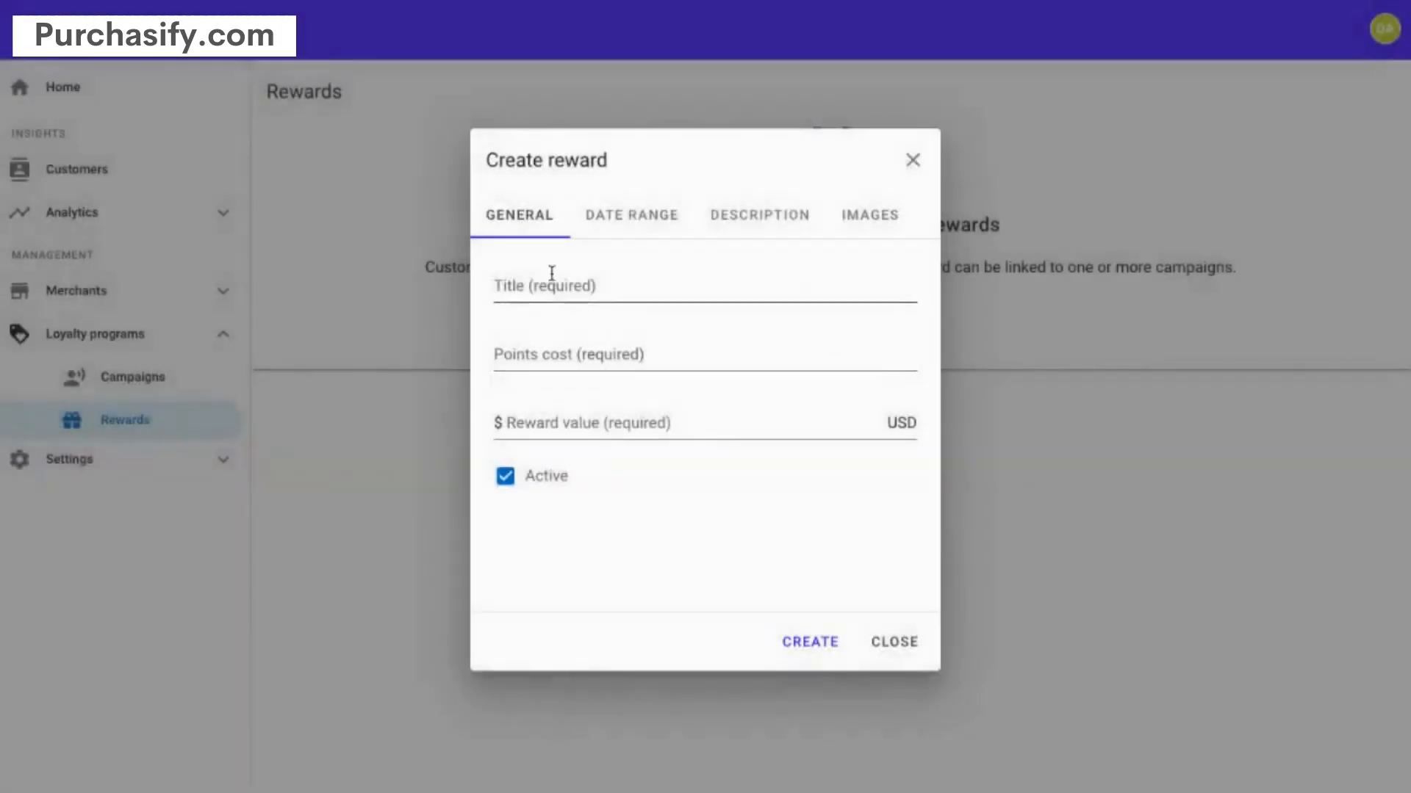
left_click(538, 281)
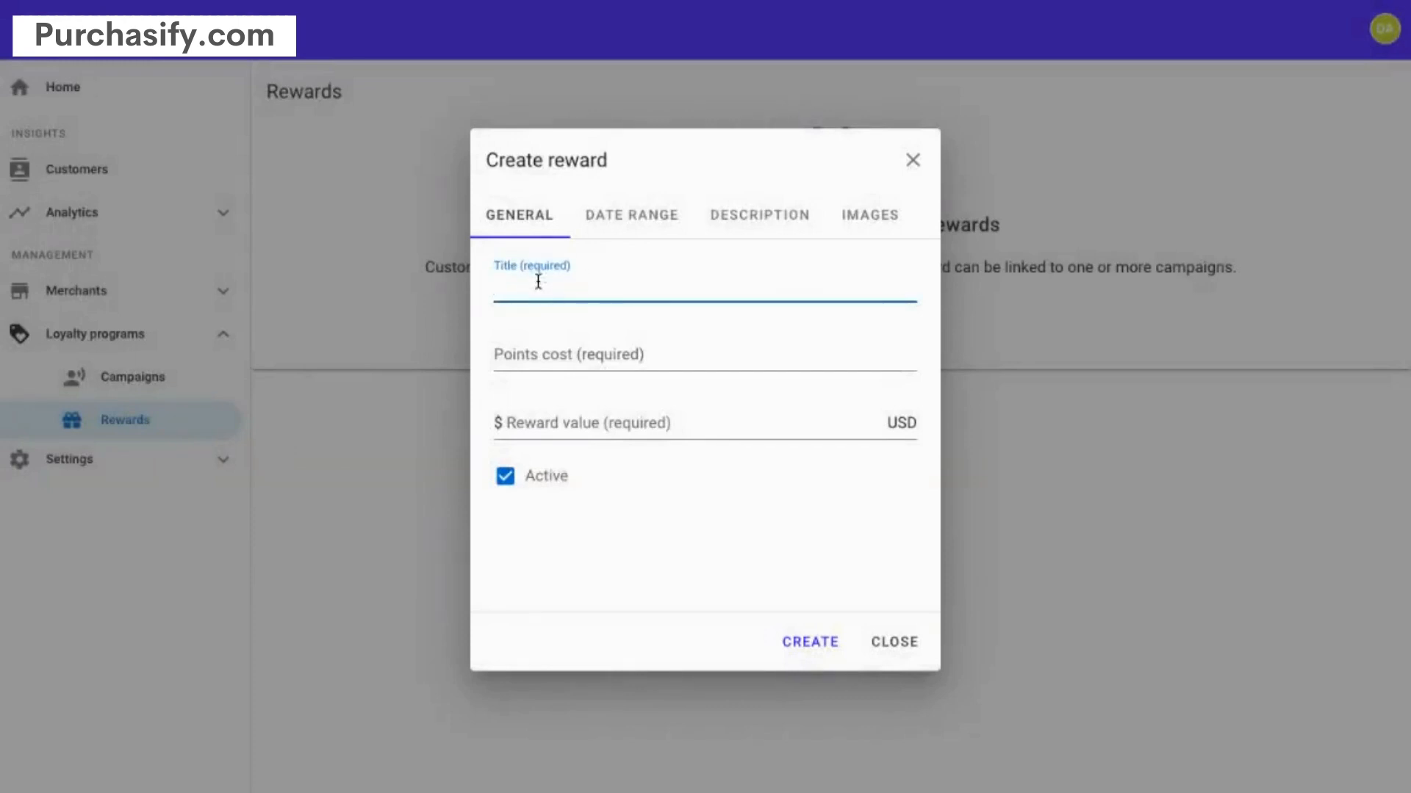
type("High End Scarf")
key("Tab")
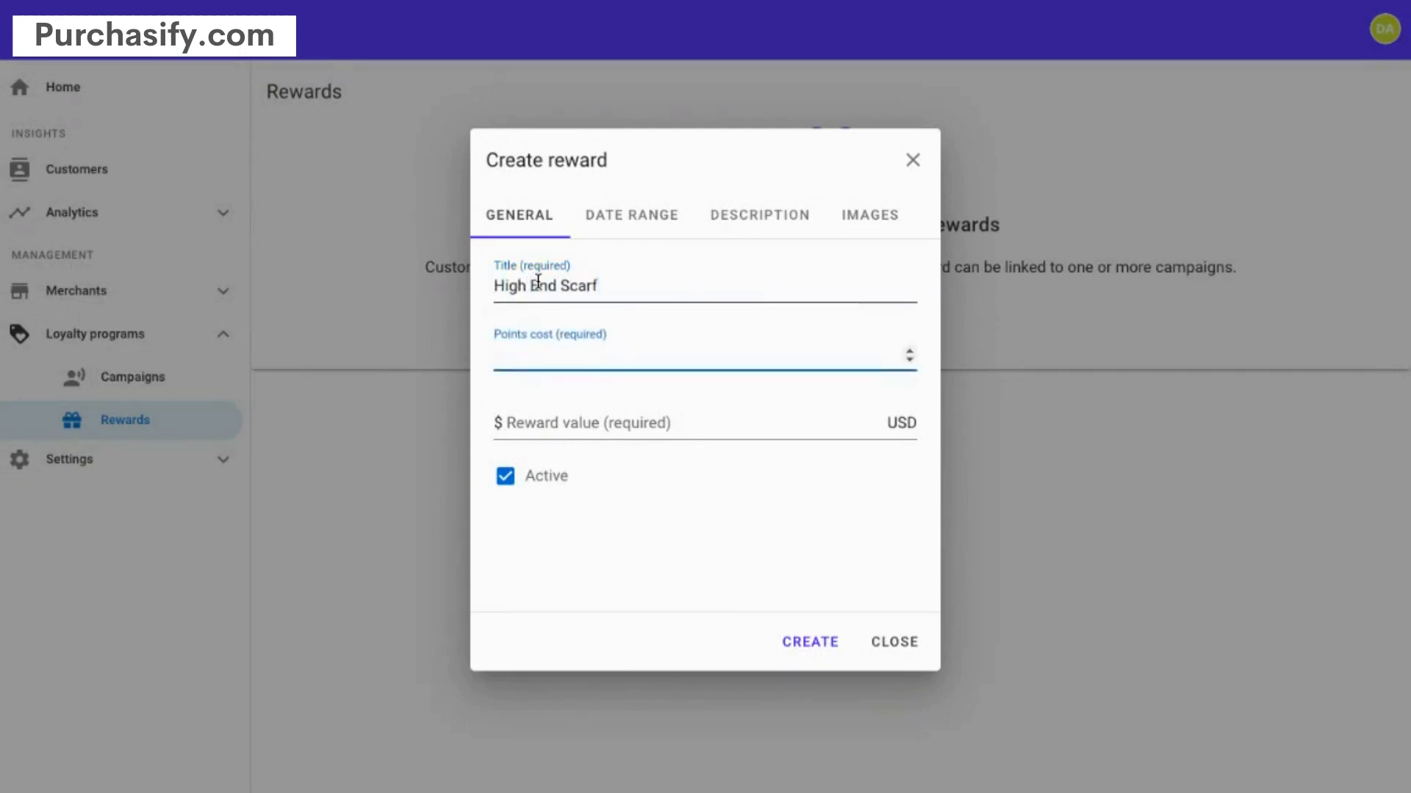
type("400")
key("Tab")
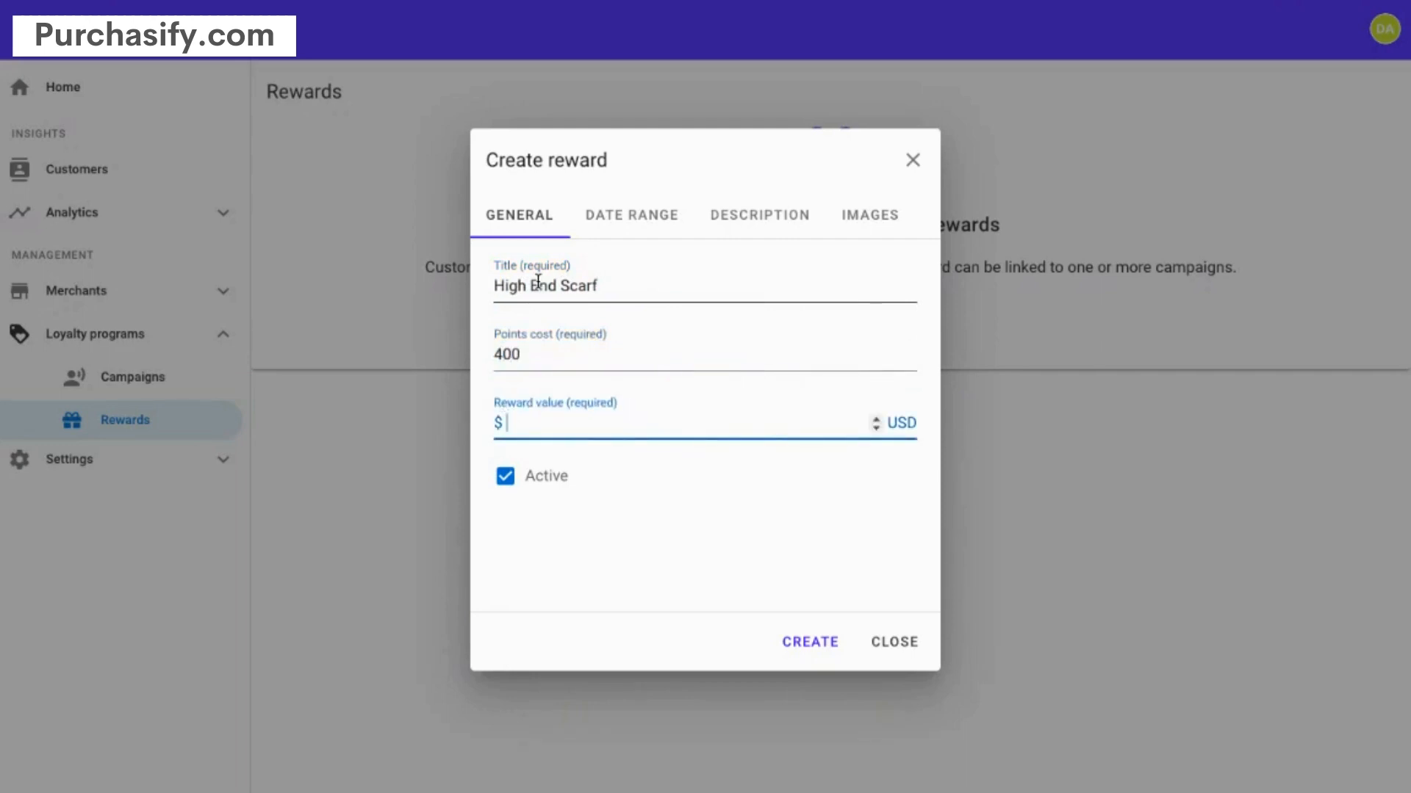
type("40")
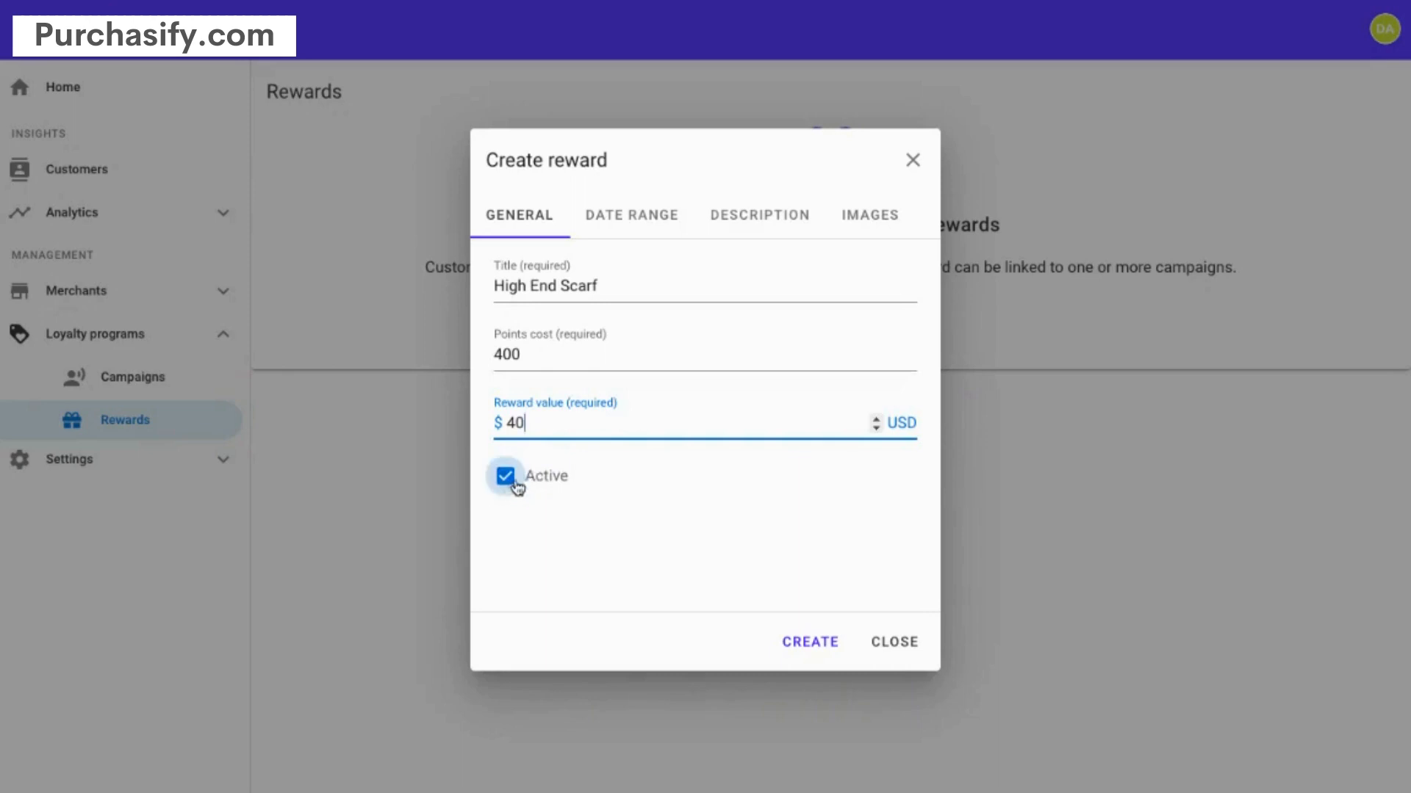
- Add a description and the scarf.jpg image, then create the High End Scarf reward
left_click(630, 227)
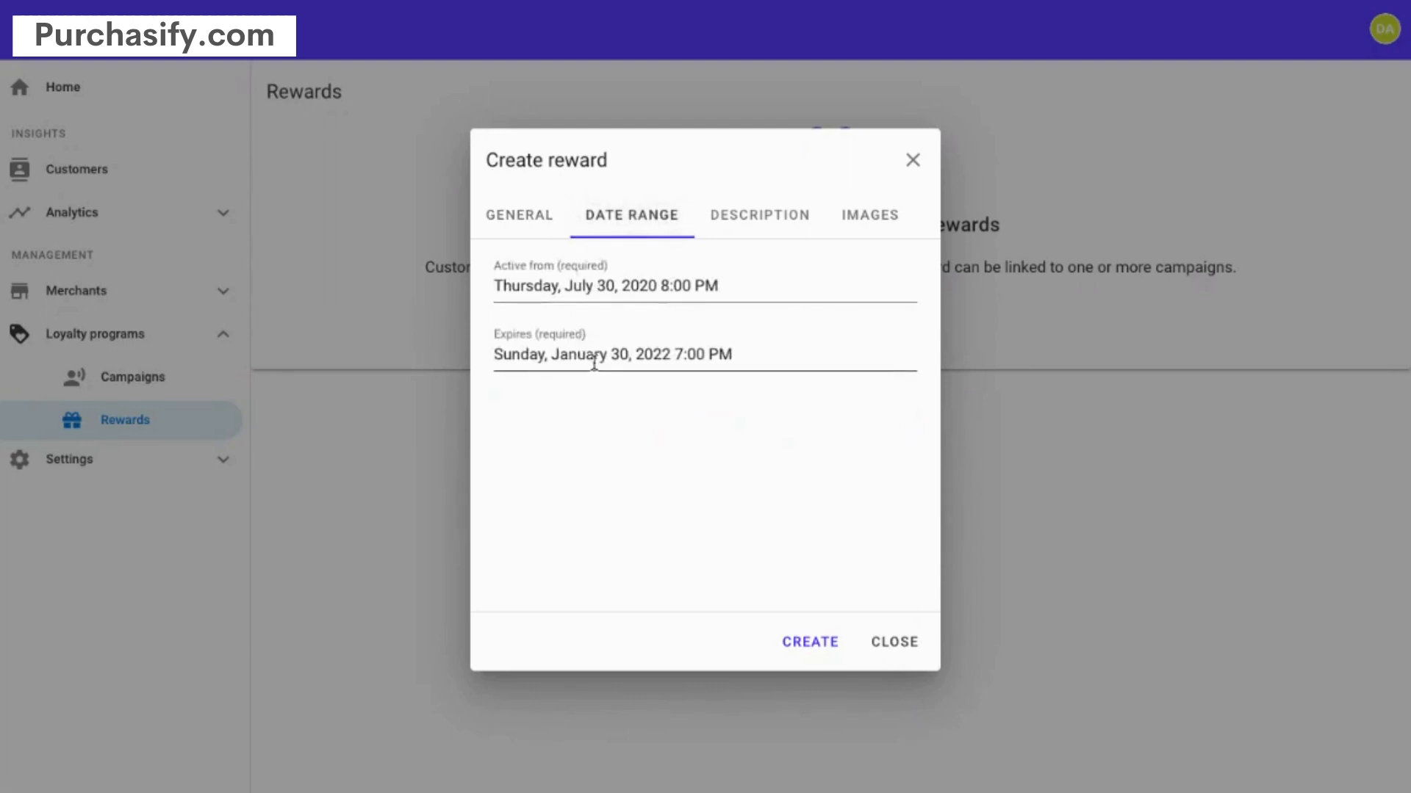
left_click(748, 225)
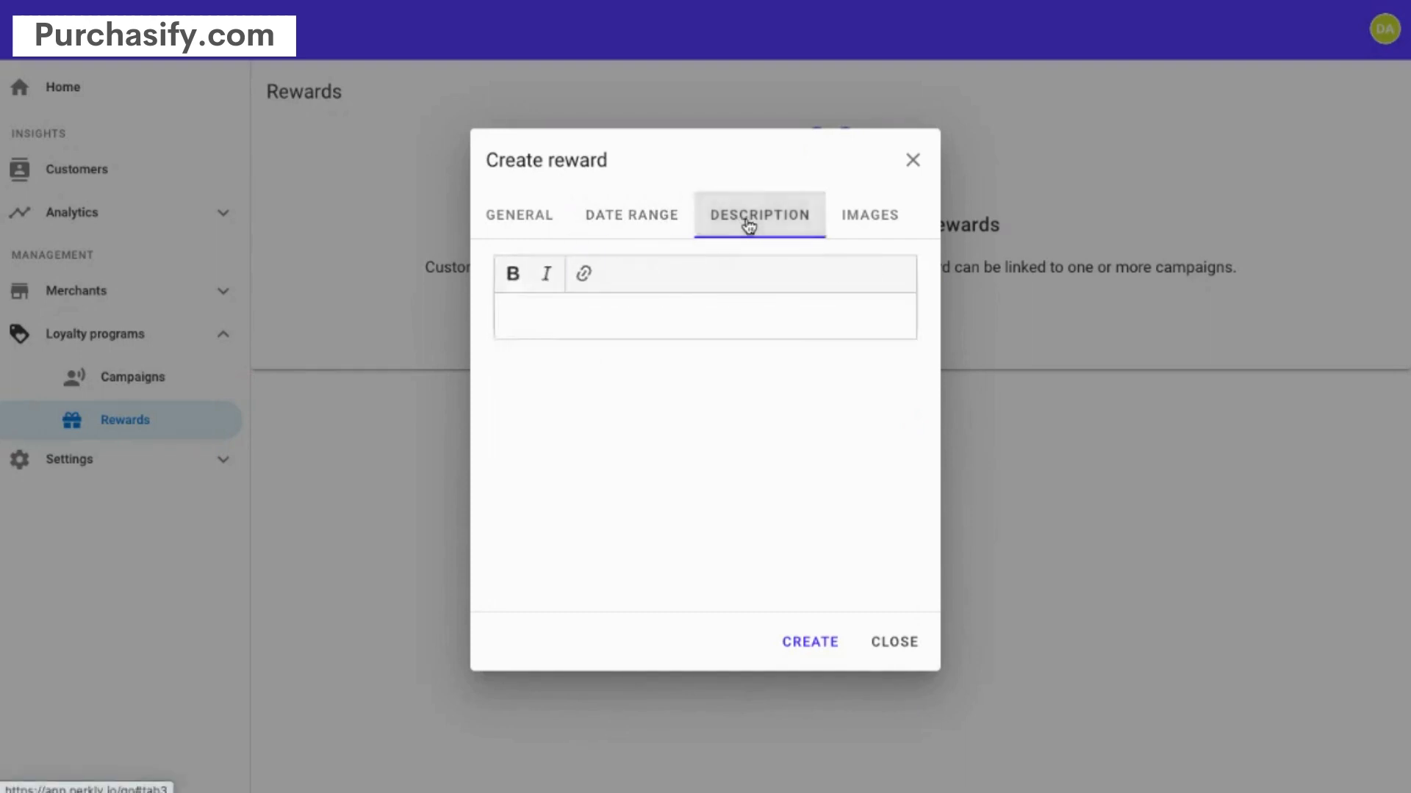
left_click(541, 324)
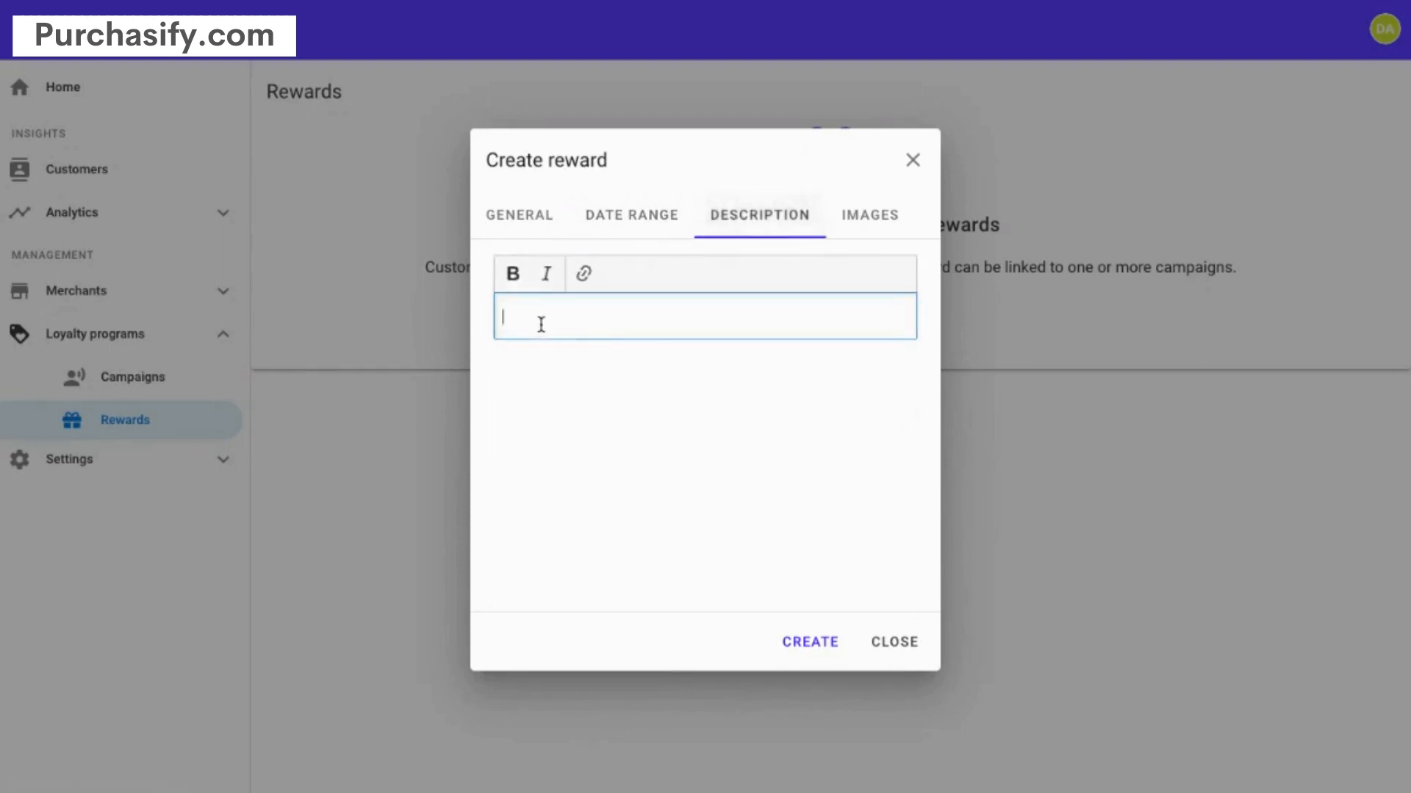
type("This is the description of the reward.")
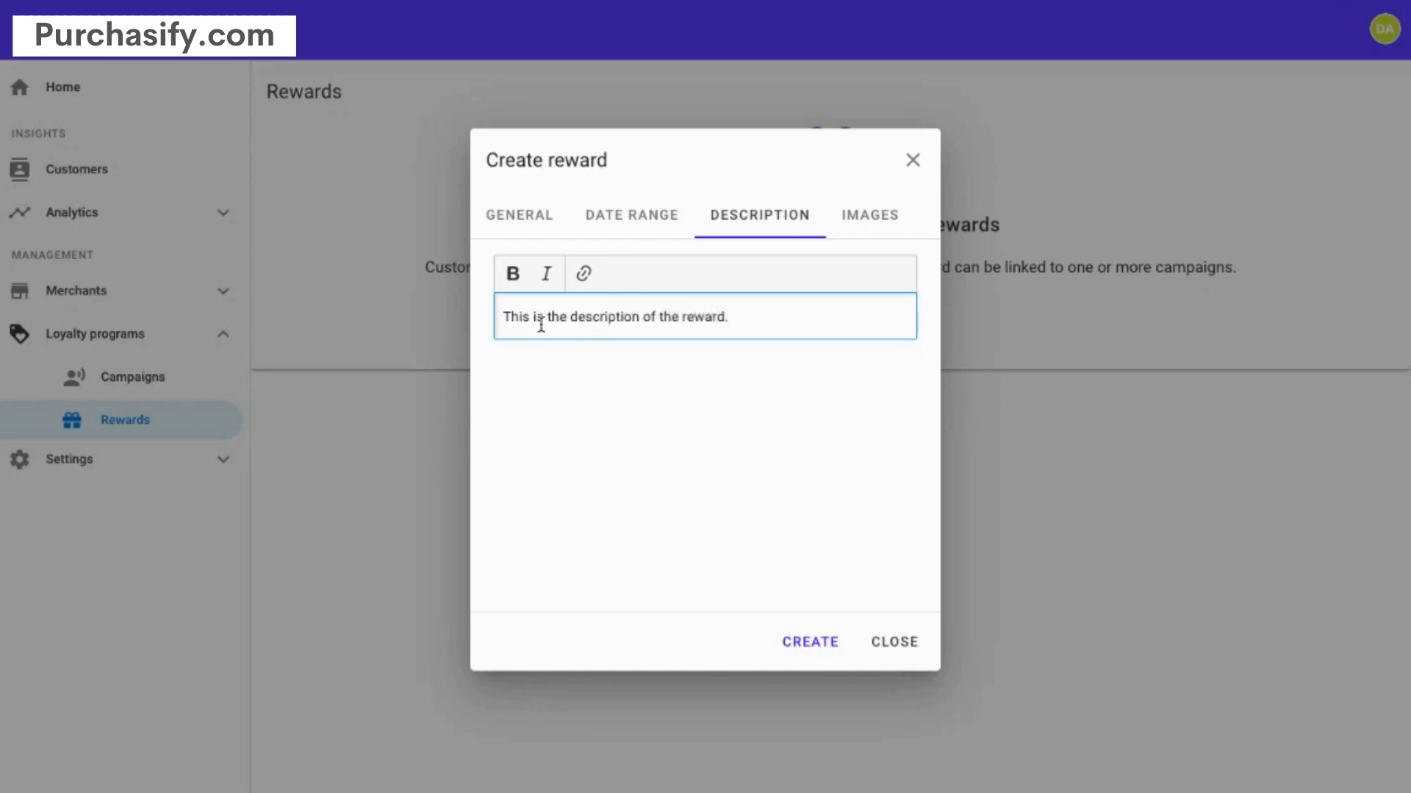
left_click(847, 213)
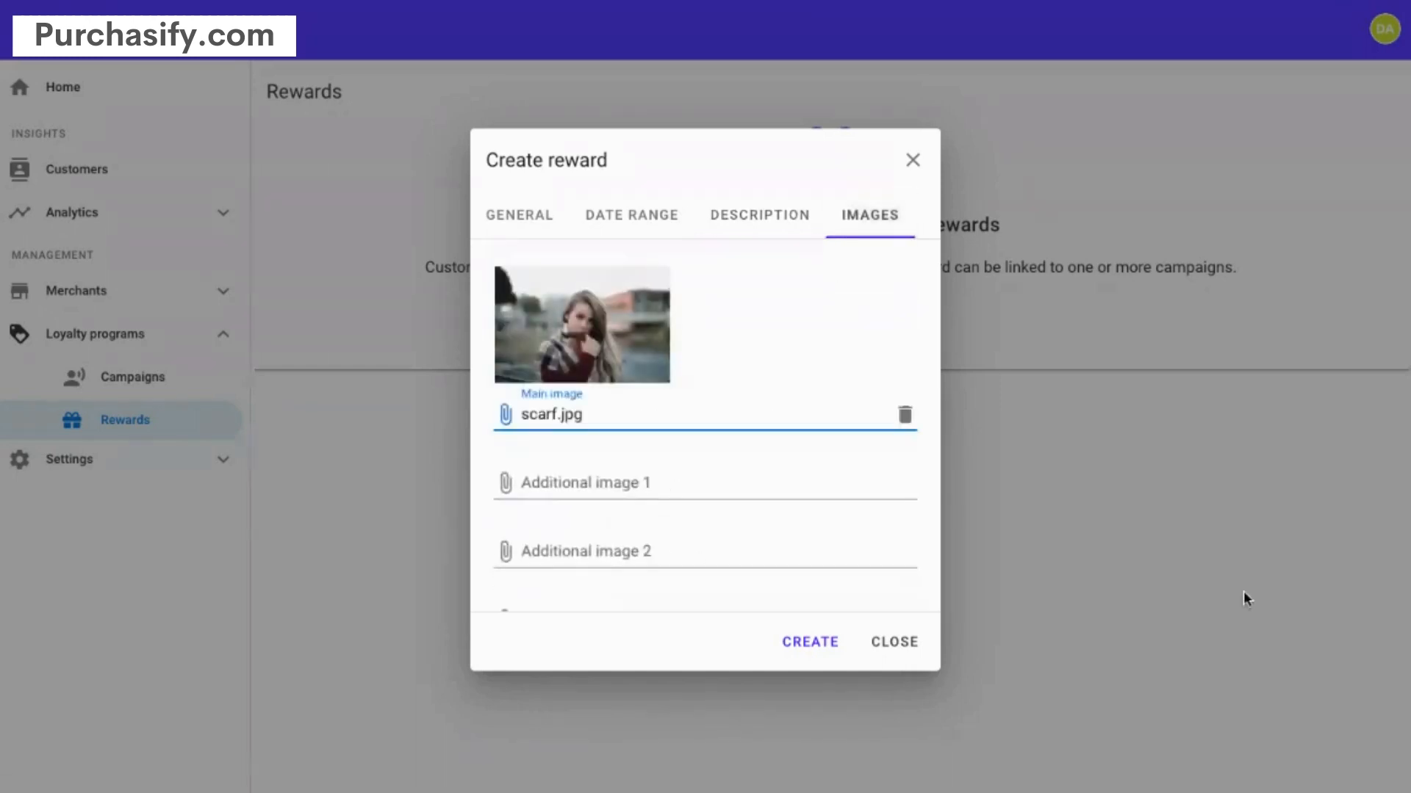
left_click(811, 642)
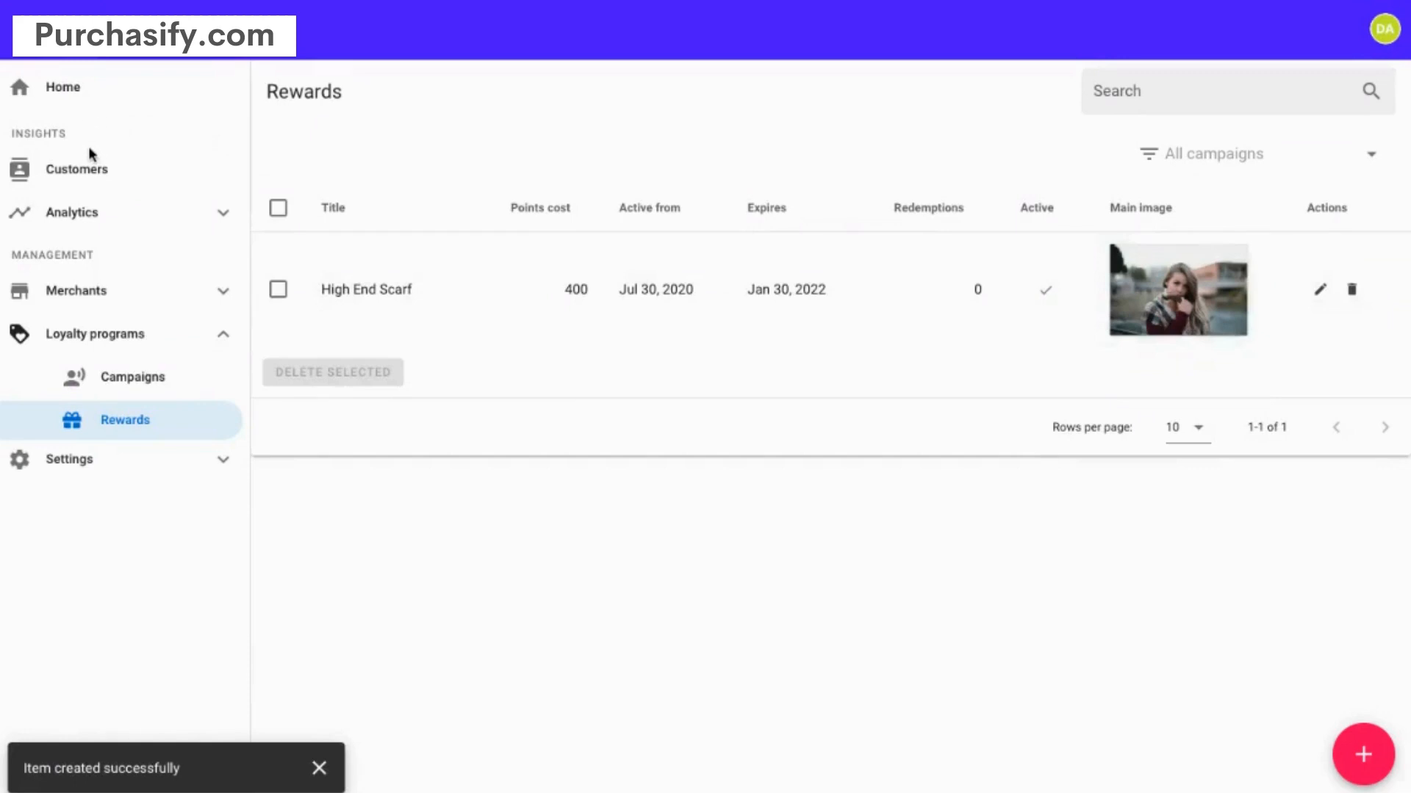
- Go from the Home checklist to the empty Campaigns page
left_click(73, 91)
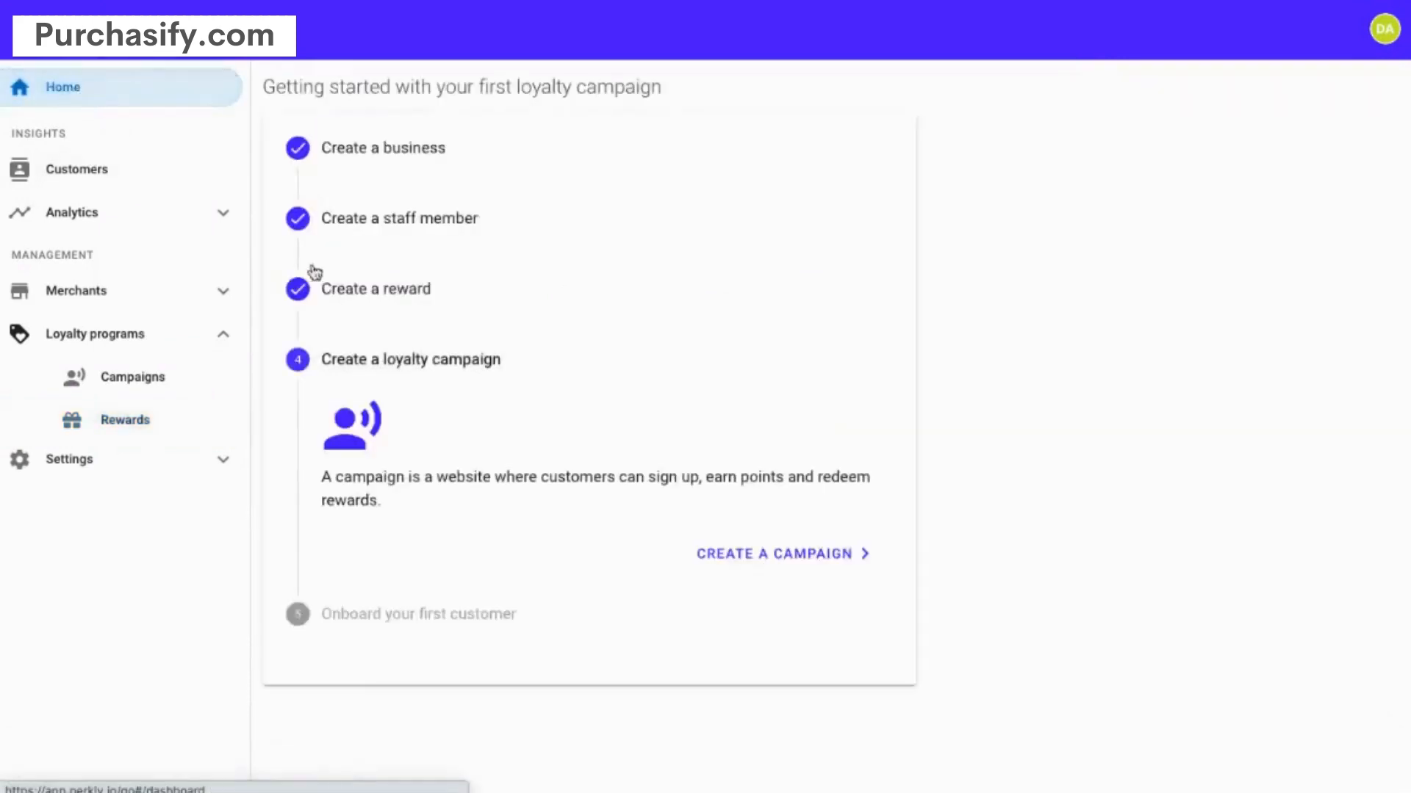
left_click(805, 556)
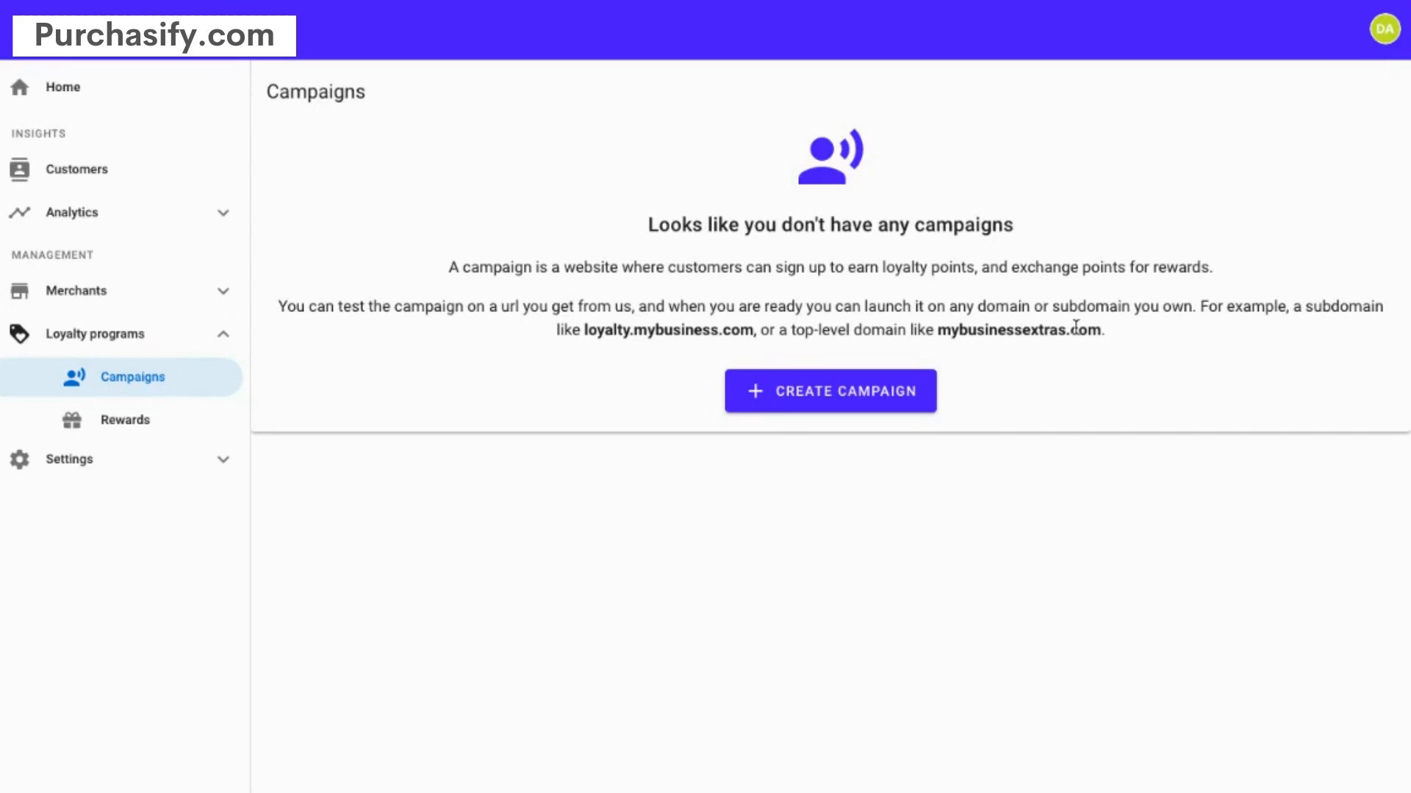
- Draft a Demo Business campaign named Loyalty Rewards awarding 75 sign-up points
left_click(806, 403)
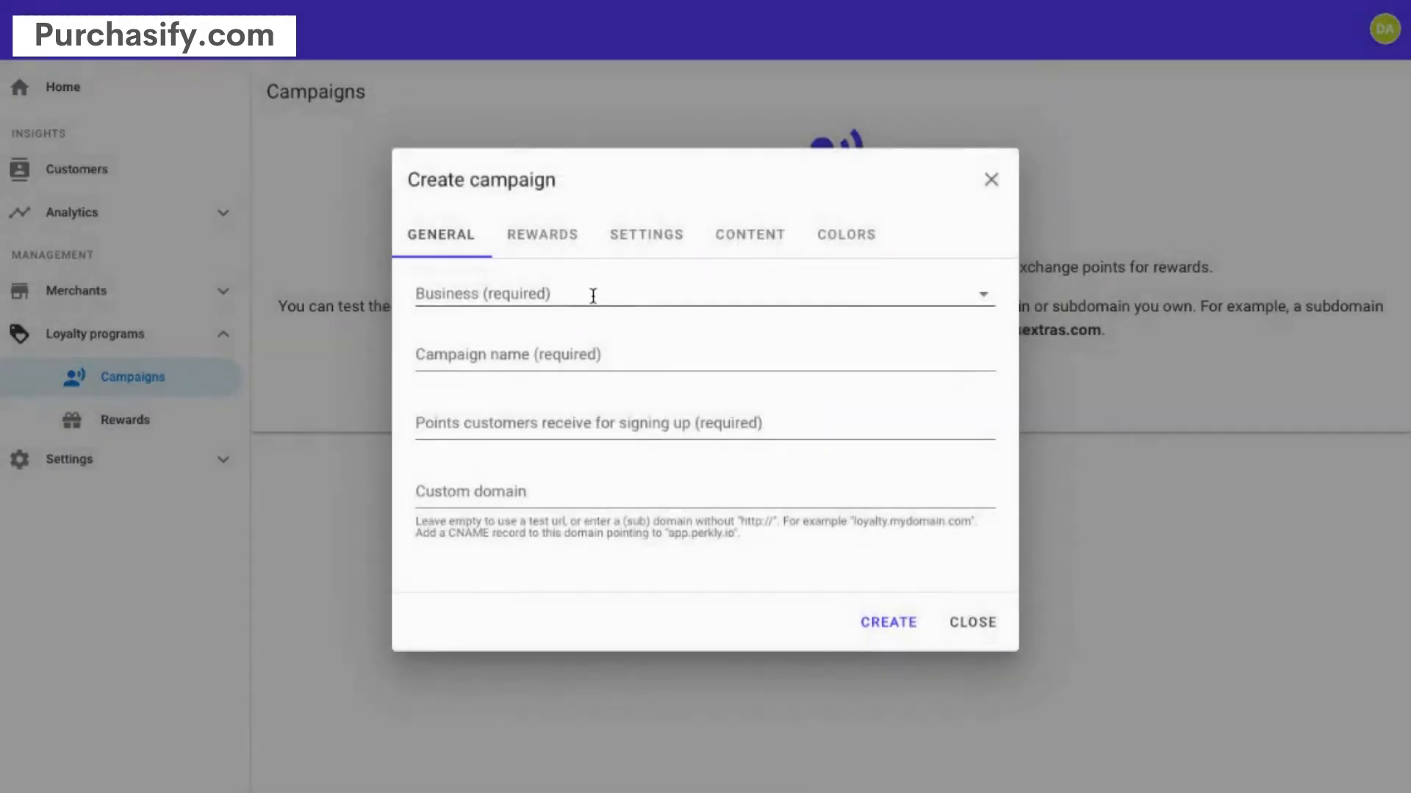
left_click(591, 294)
left_click(525, 335)
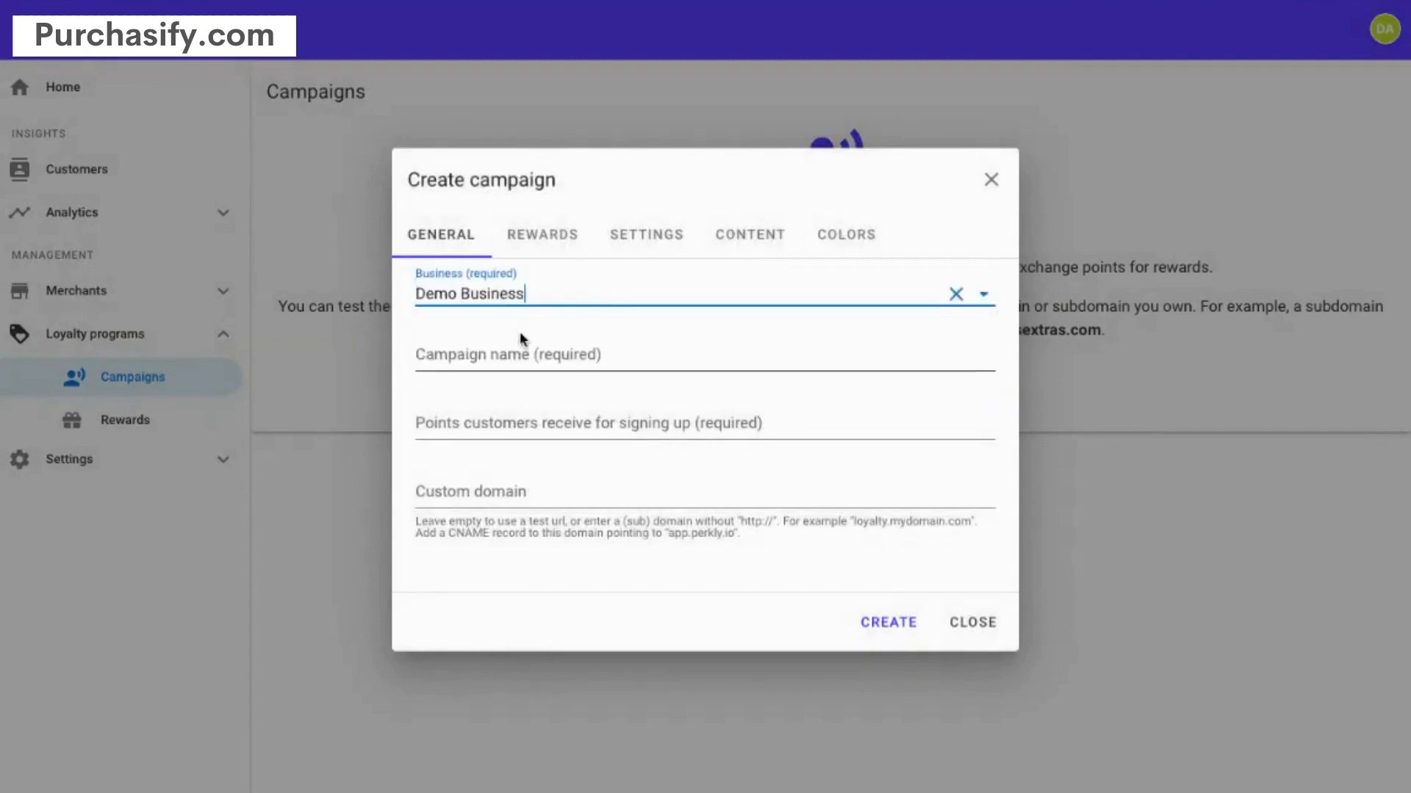
left_click(567, 358)
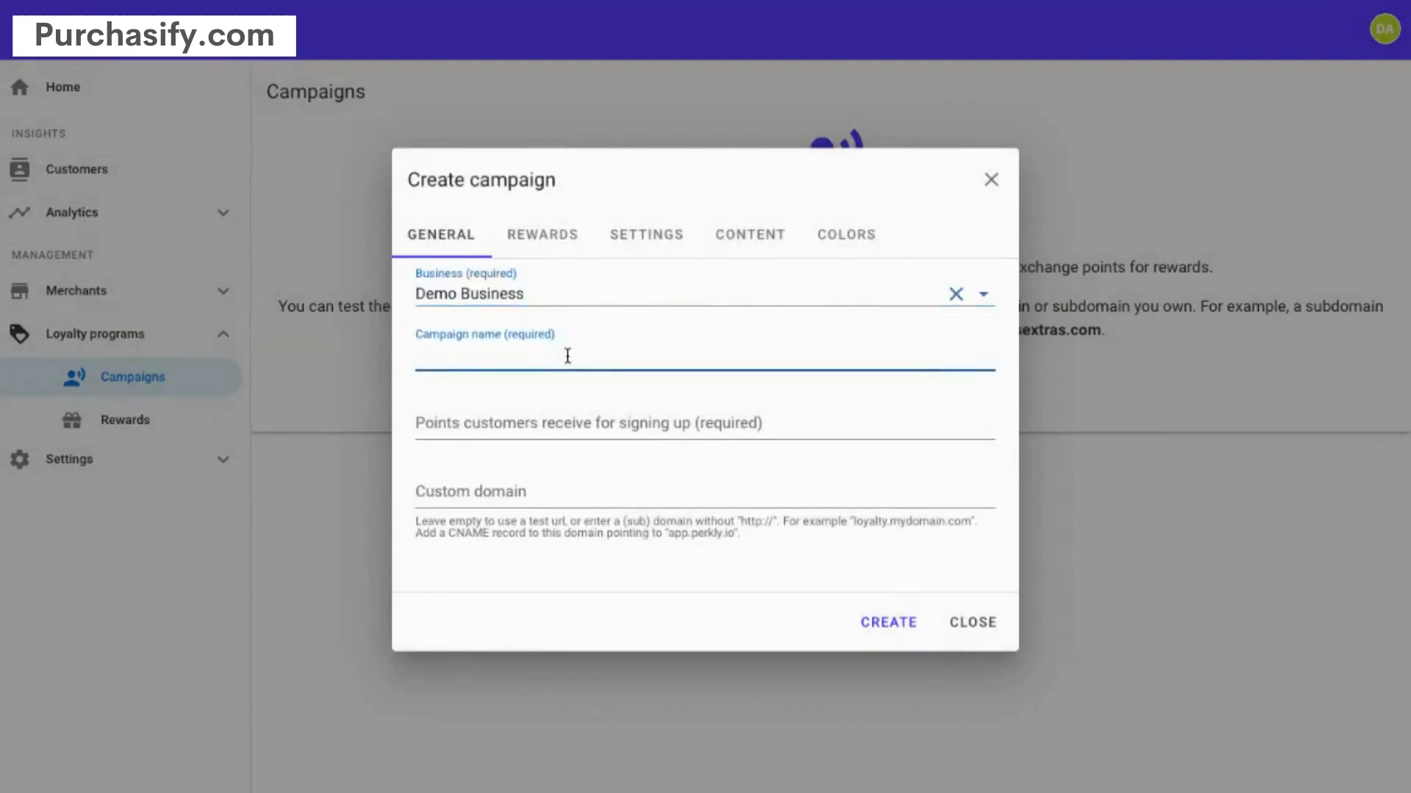
type("Loy")
type("alty ")
type("Rear")
key("BackSpace")
key("BackSpace")
type("w")
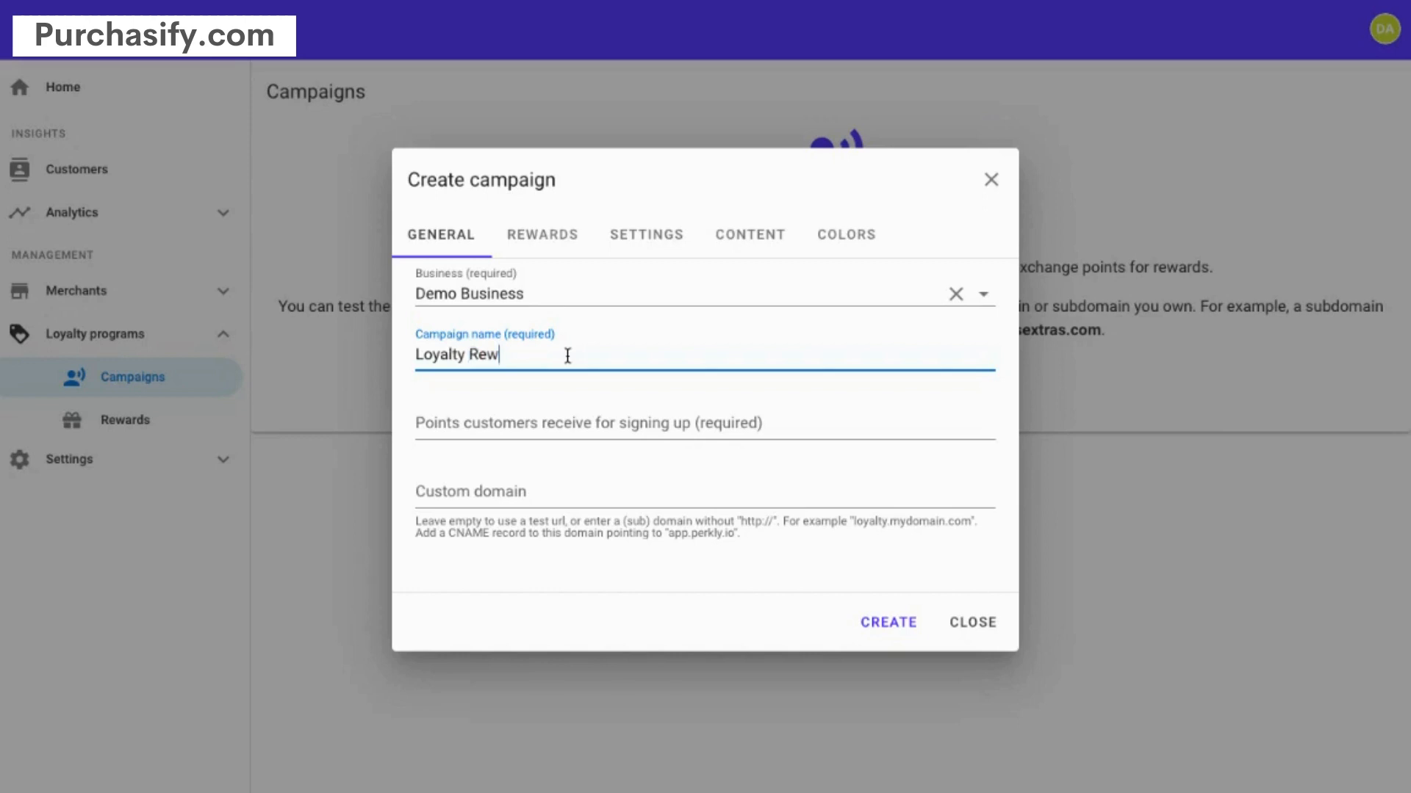
type("ards")
key("Tab")
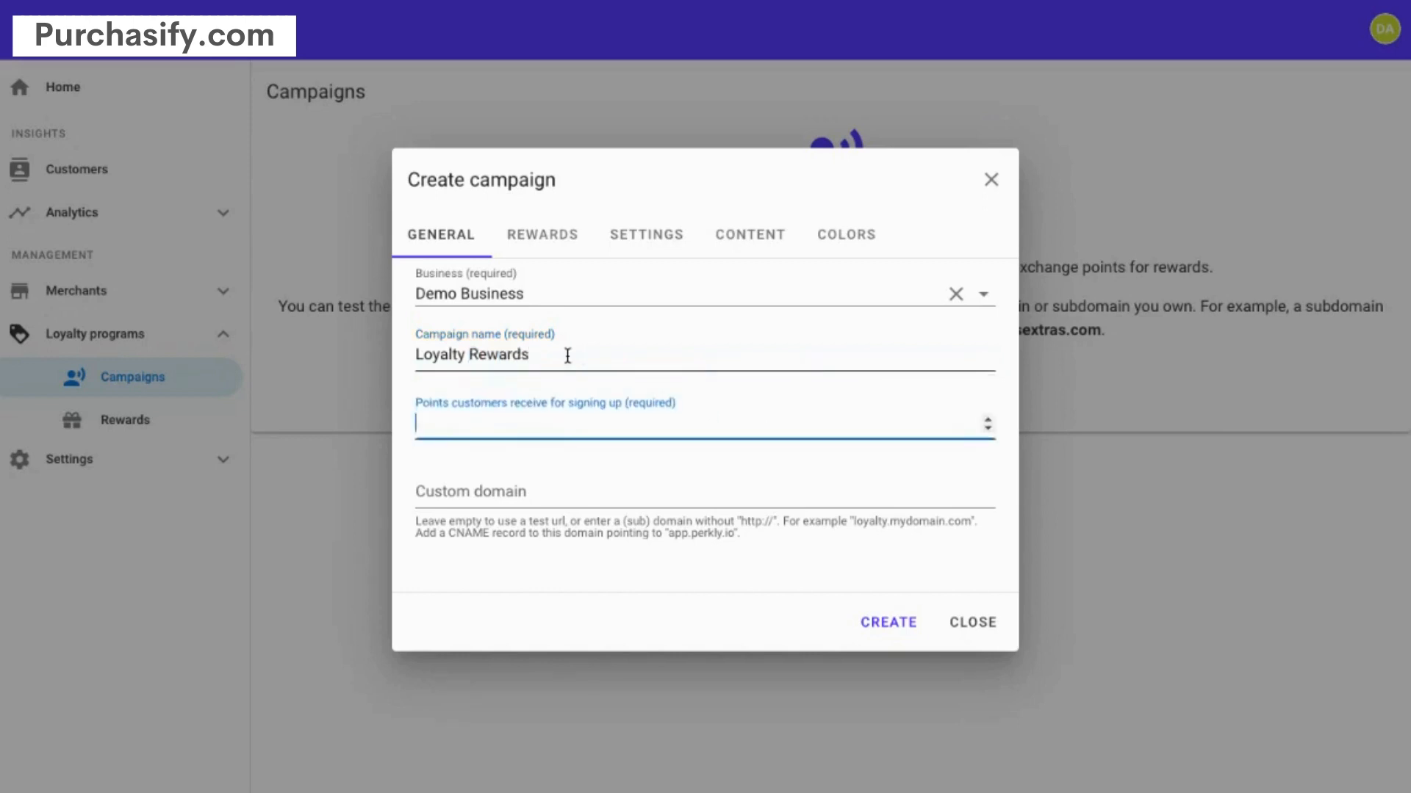
type("75")
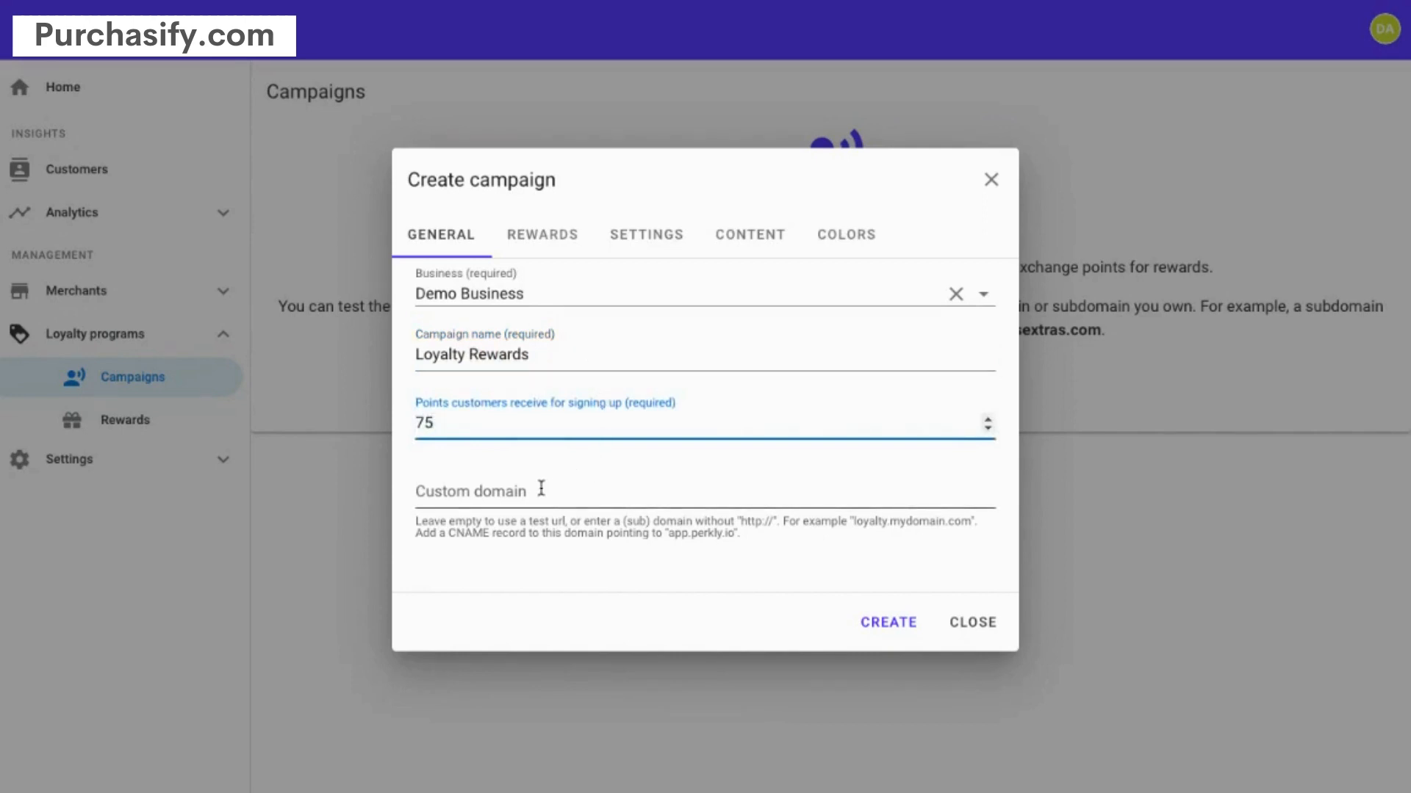
left_click(579, 563)
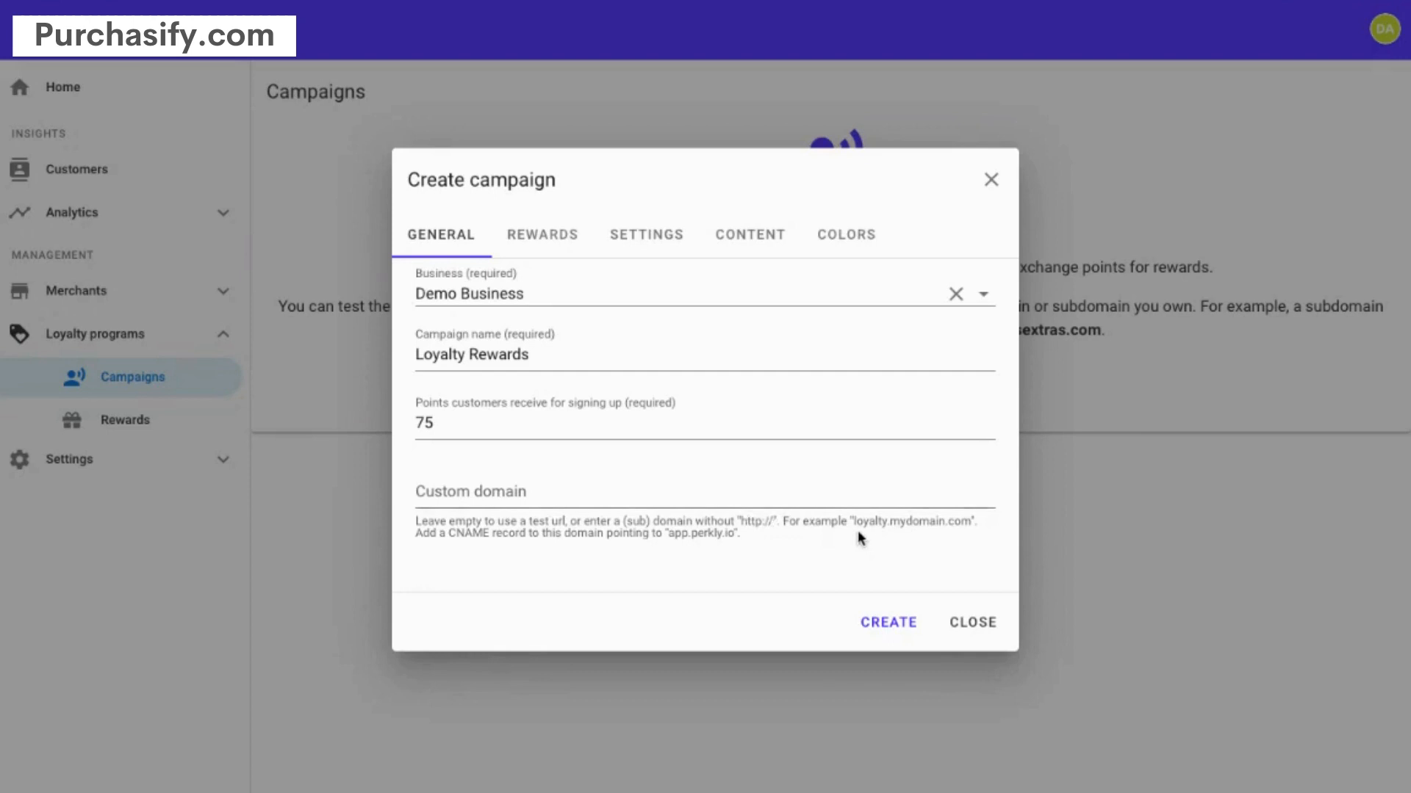
- Paste demobusiness.perkly.io into the campaign's Custom domain field
left_click(435, 492)
type("demobusiness.perkly.io")
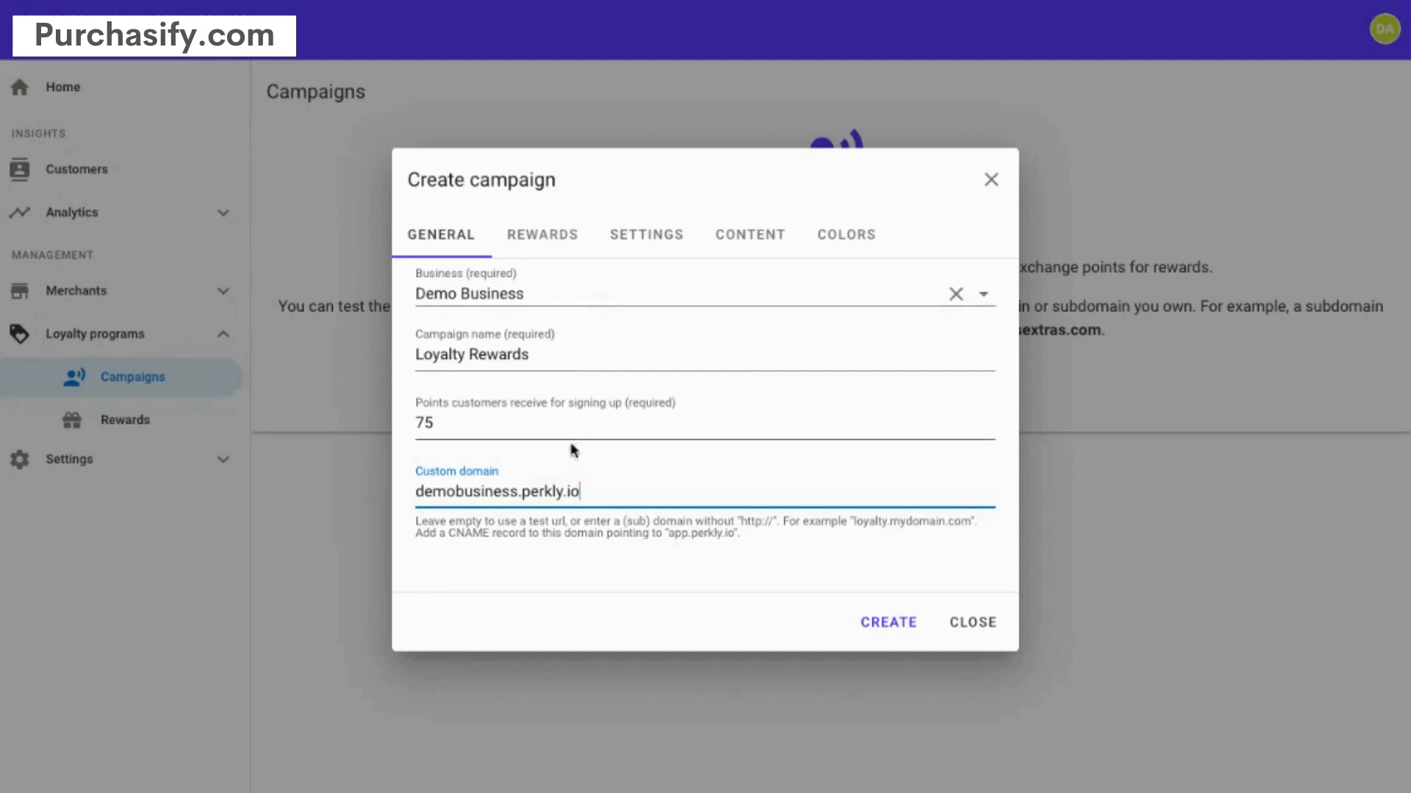
- Link the High End Scarf reward to the new campaign
left_click(558, 245)
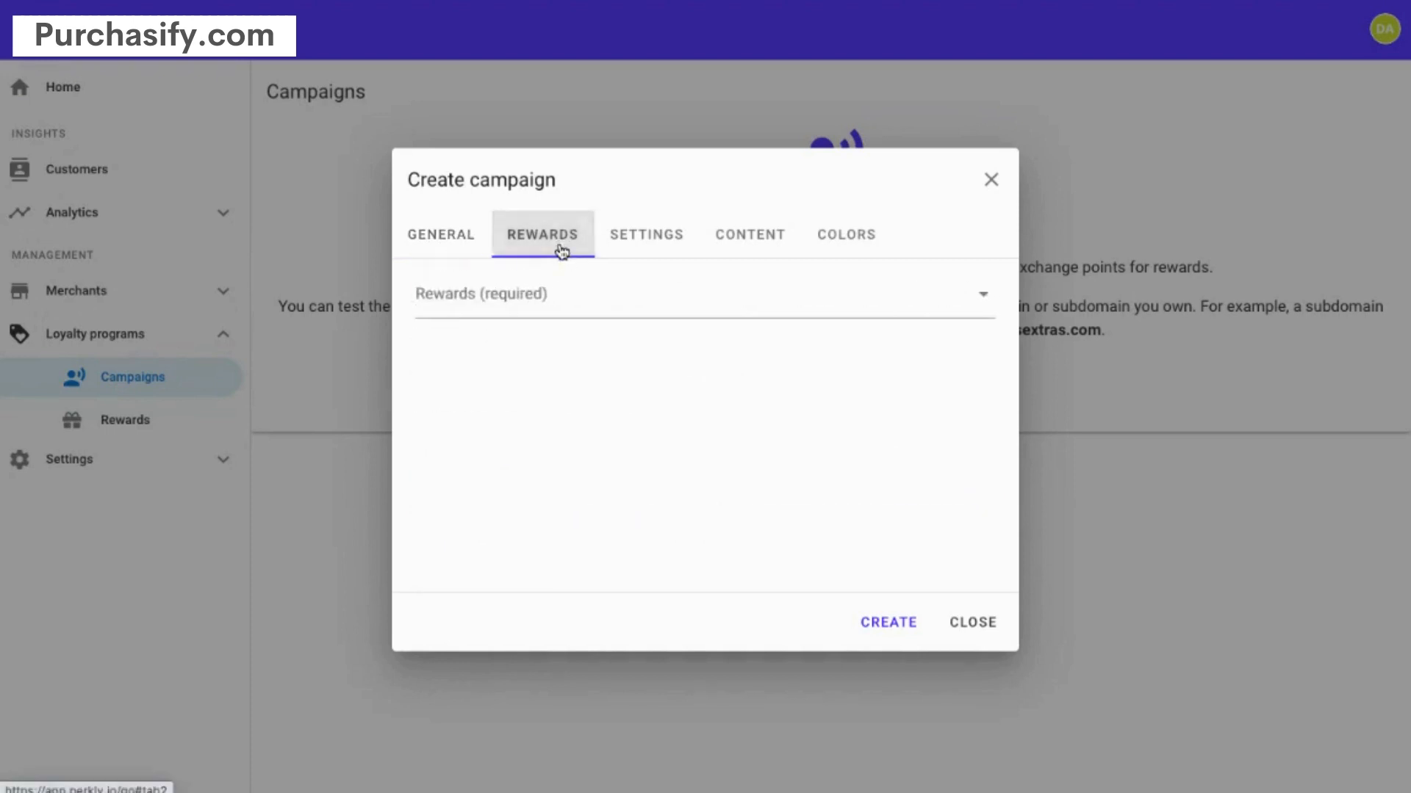
left_click(620, 301)
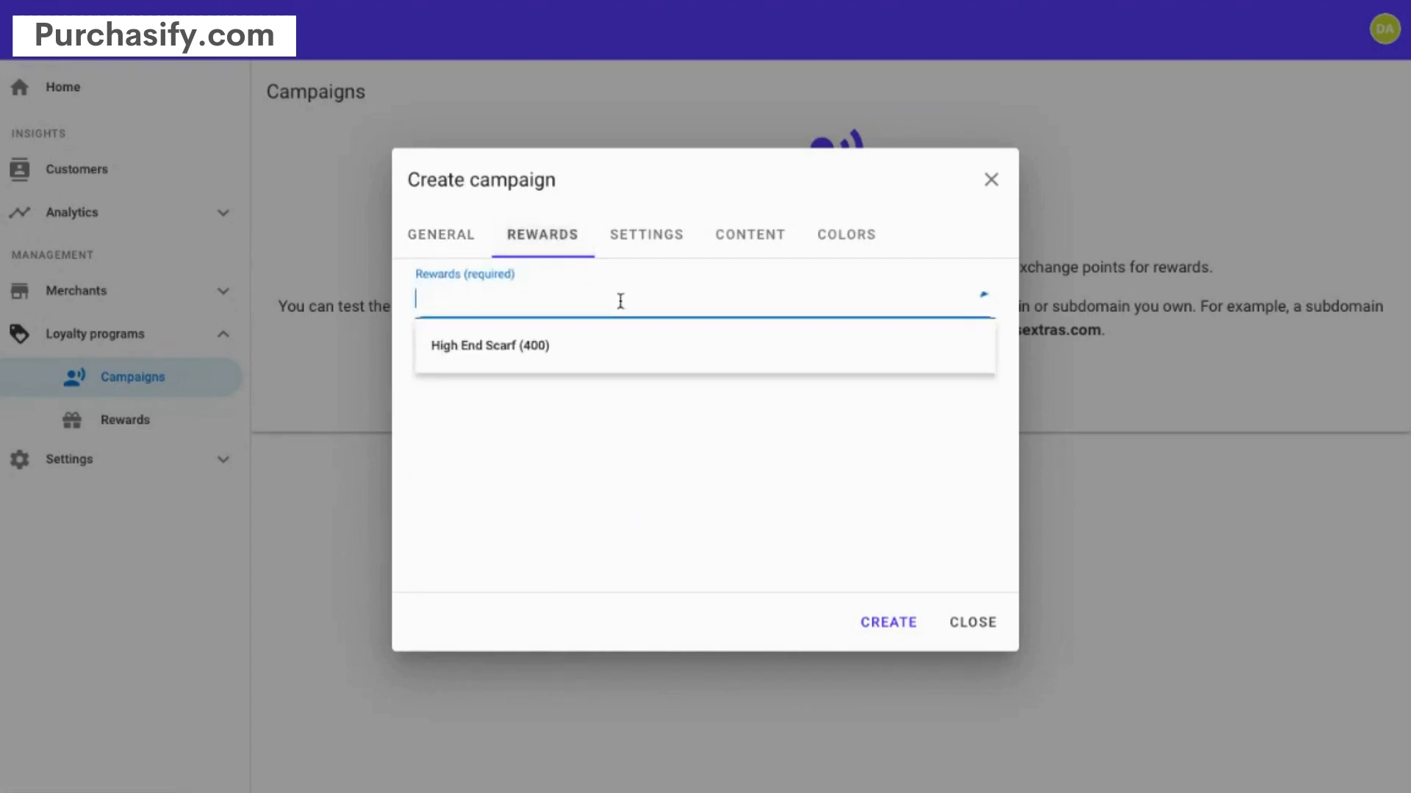
left_click(566, 347)
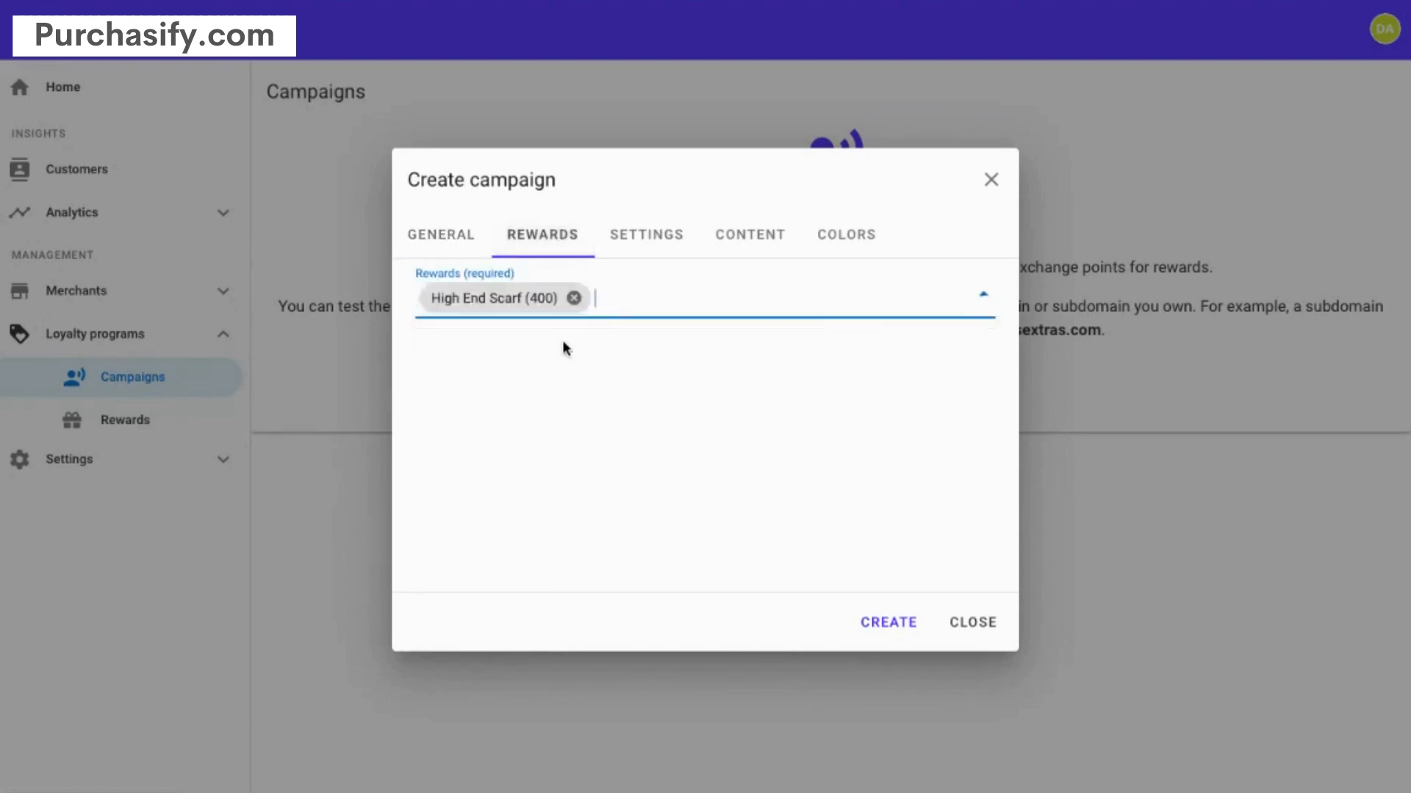
- In the point-claiming settings, disable staff-generated codes and staff code entry on customers' devices
left_click(647, 252)
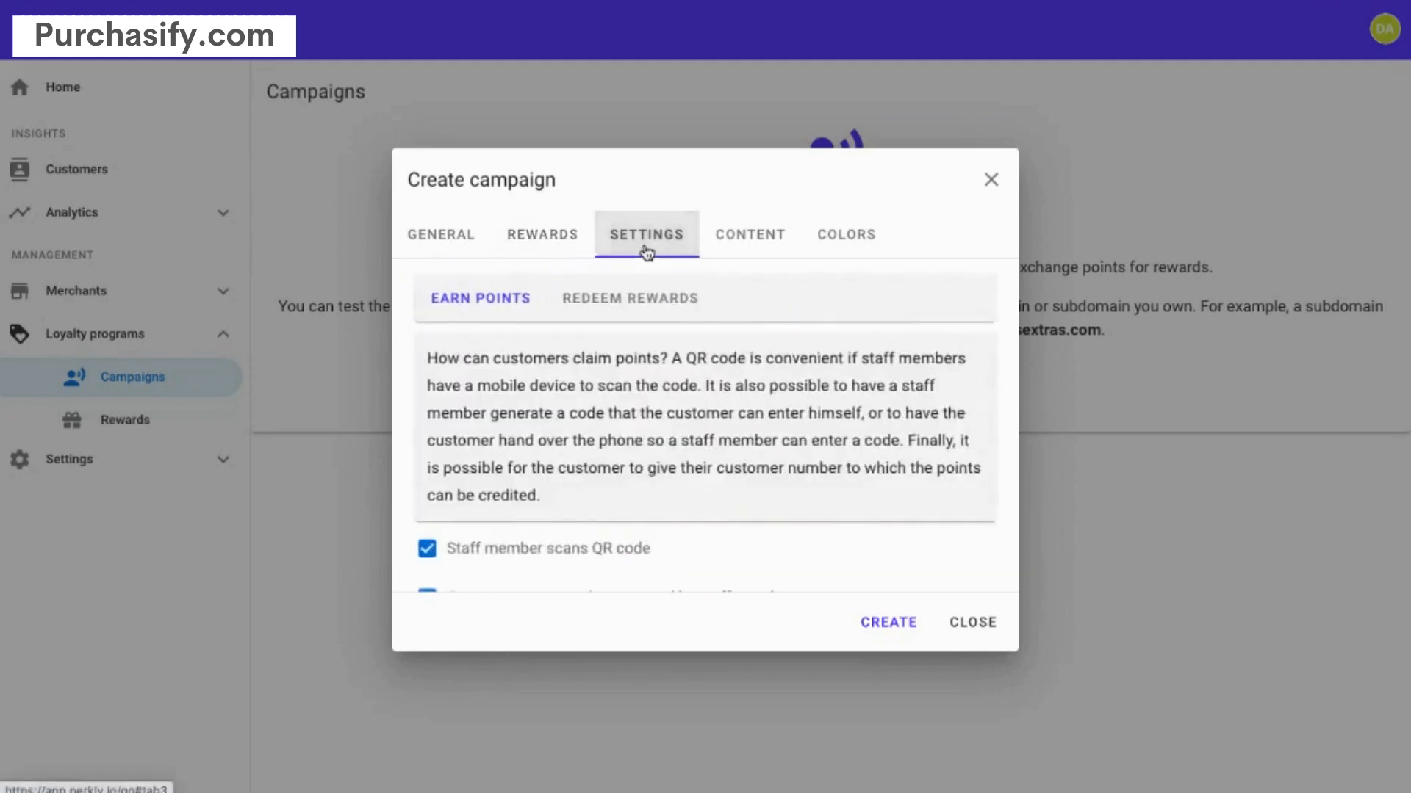
scroll(639, 410, "down", 3)
scroll(642, 422, "up", 3)
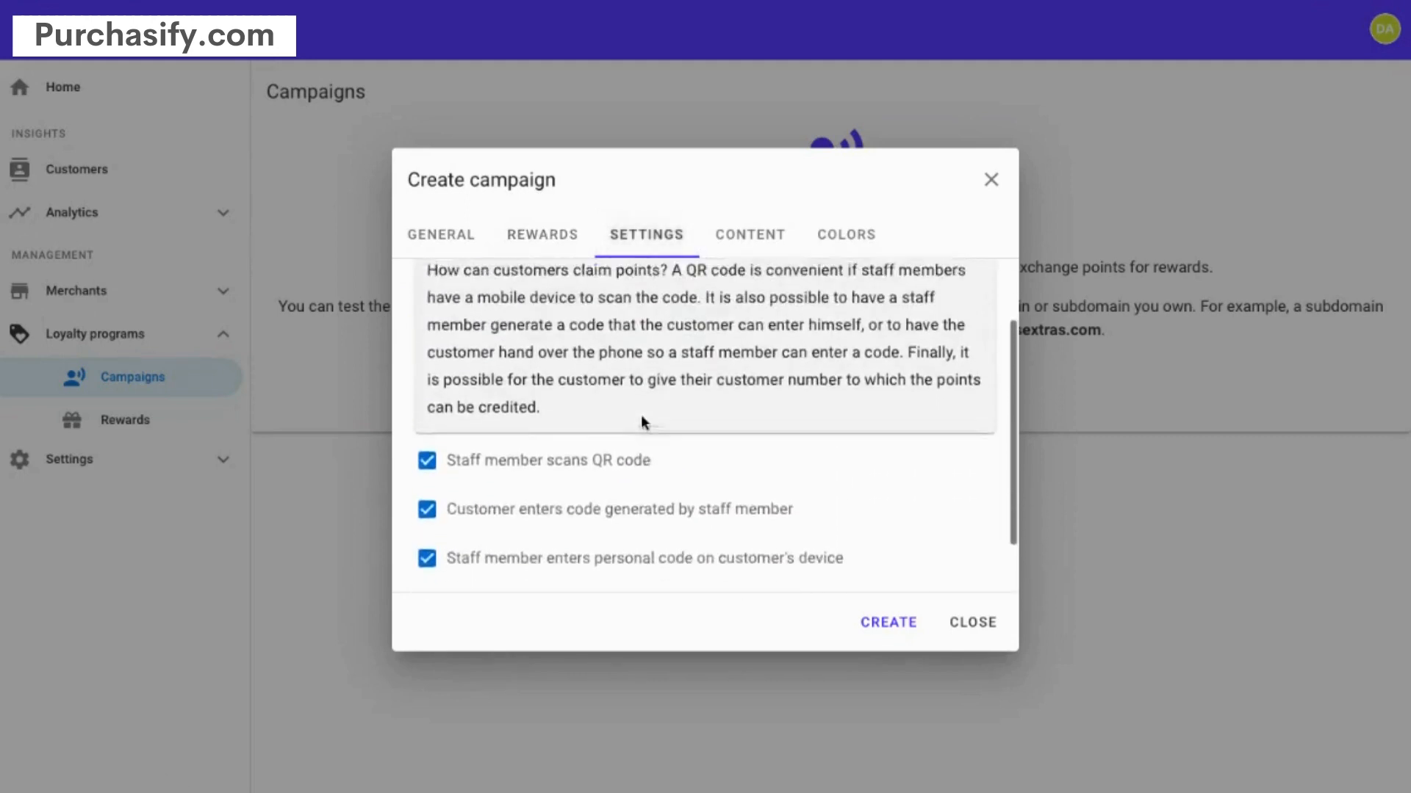
scroll(639, 412, "down", 3)
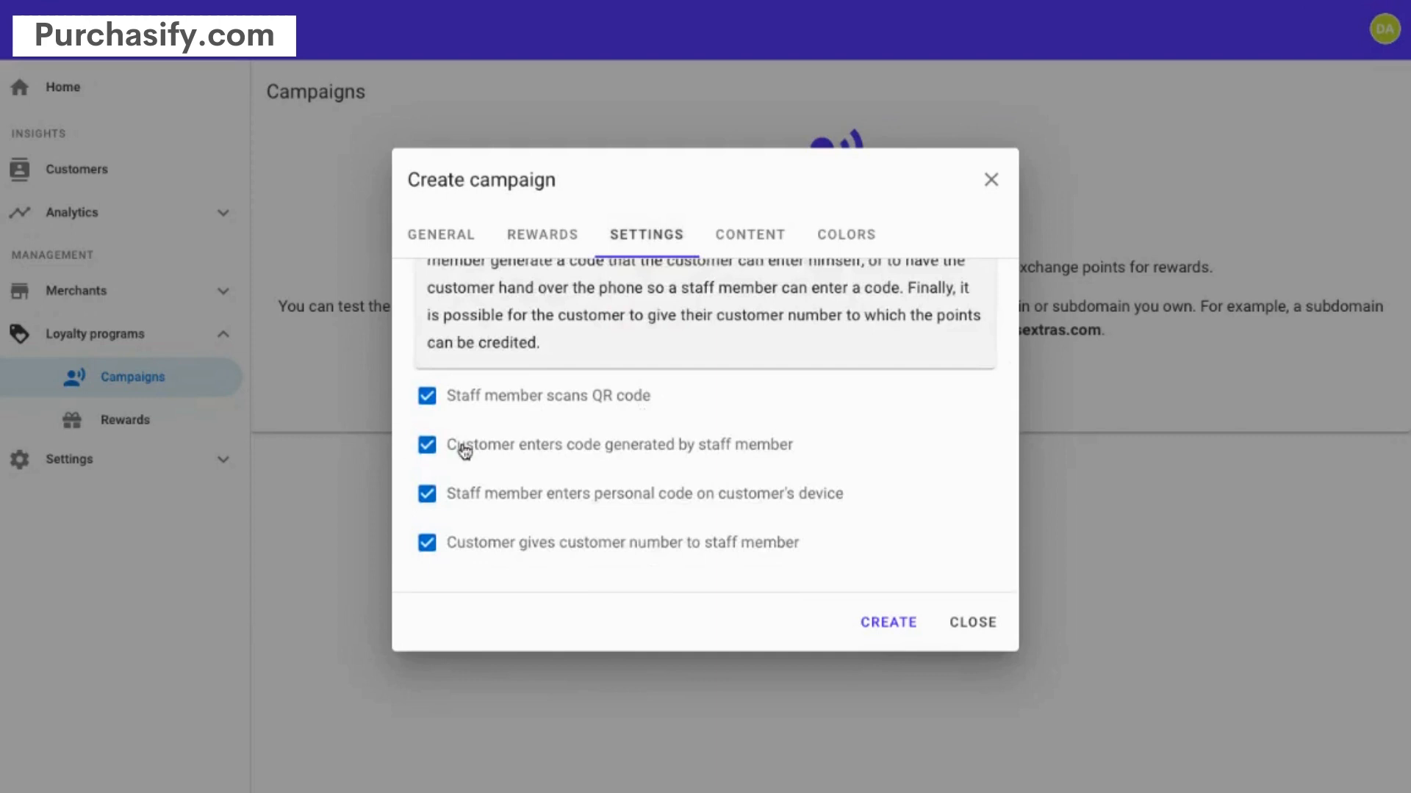
scroll(566, 442, "up", 3)
scroll(565, 441, "down", 3)
scroll(518, 425, "up", 3)
scroll(518, 424, "down", 2)
scroll(519, 429, "down", 1)
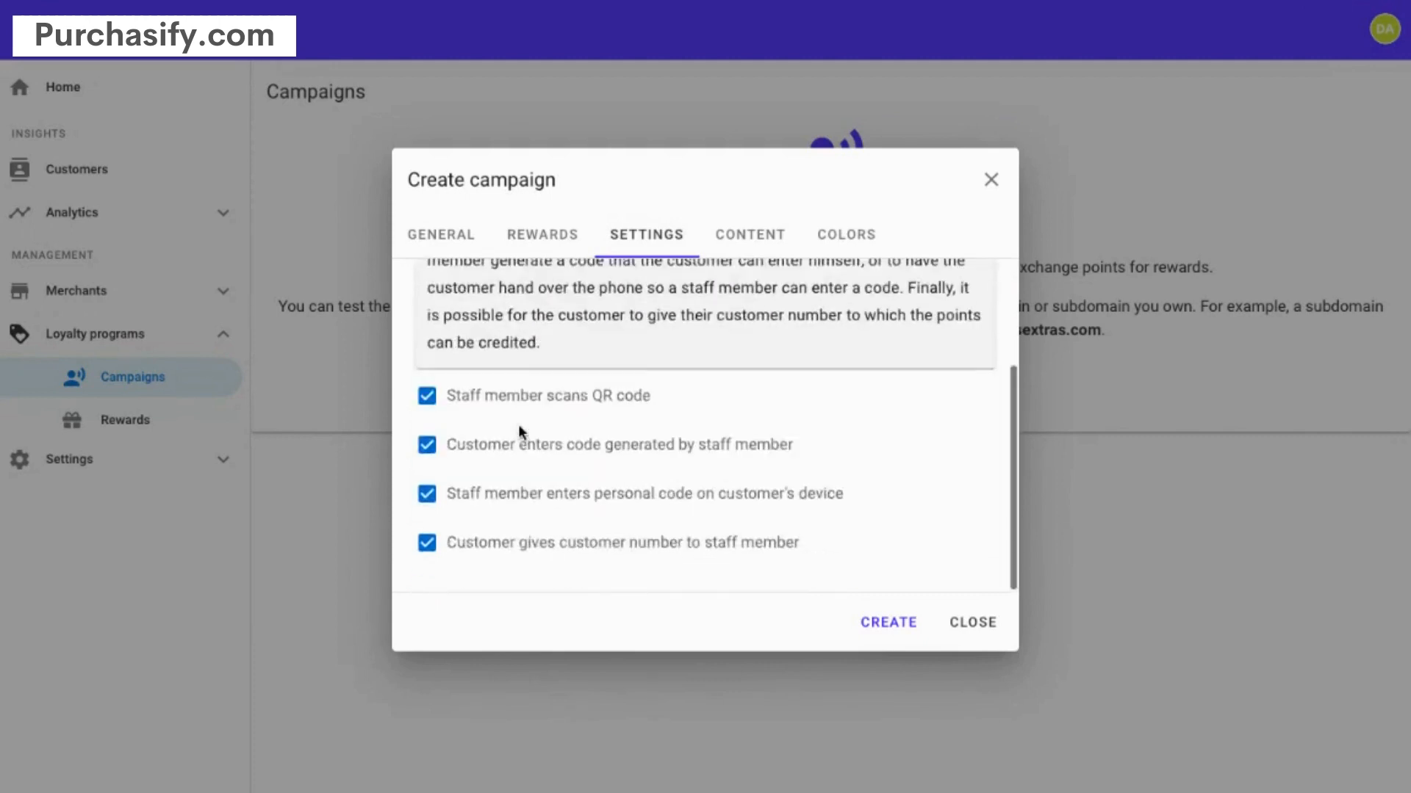
left_click(427, 445)
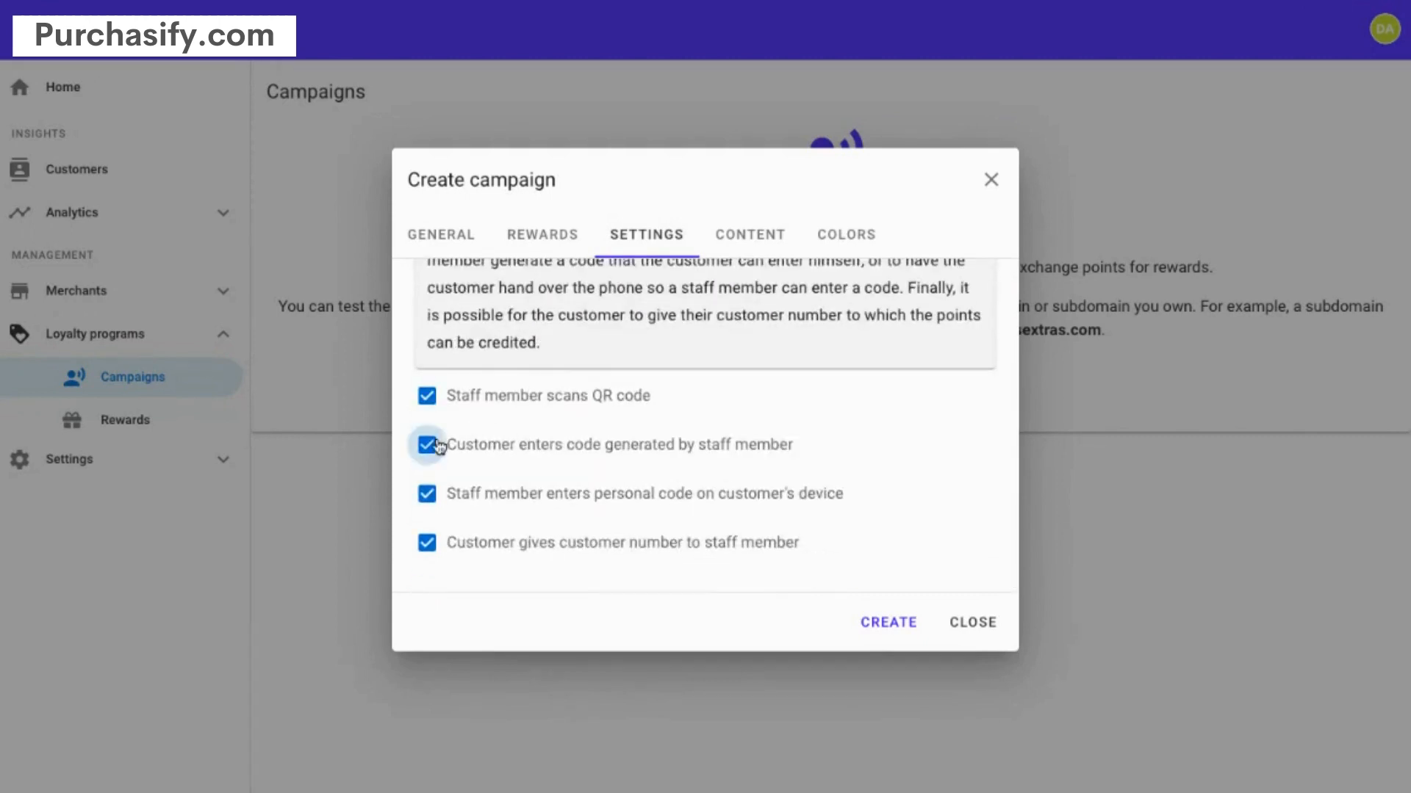
left_click(429, 488)
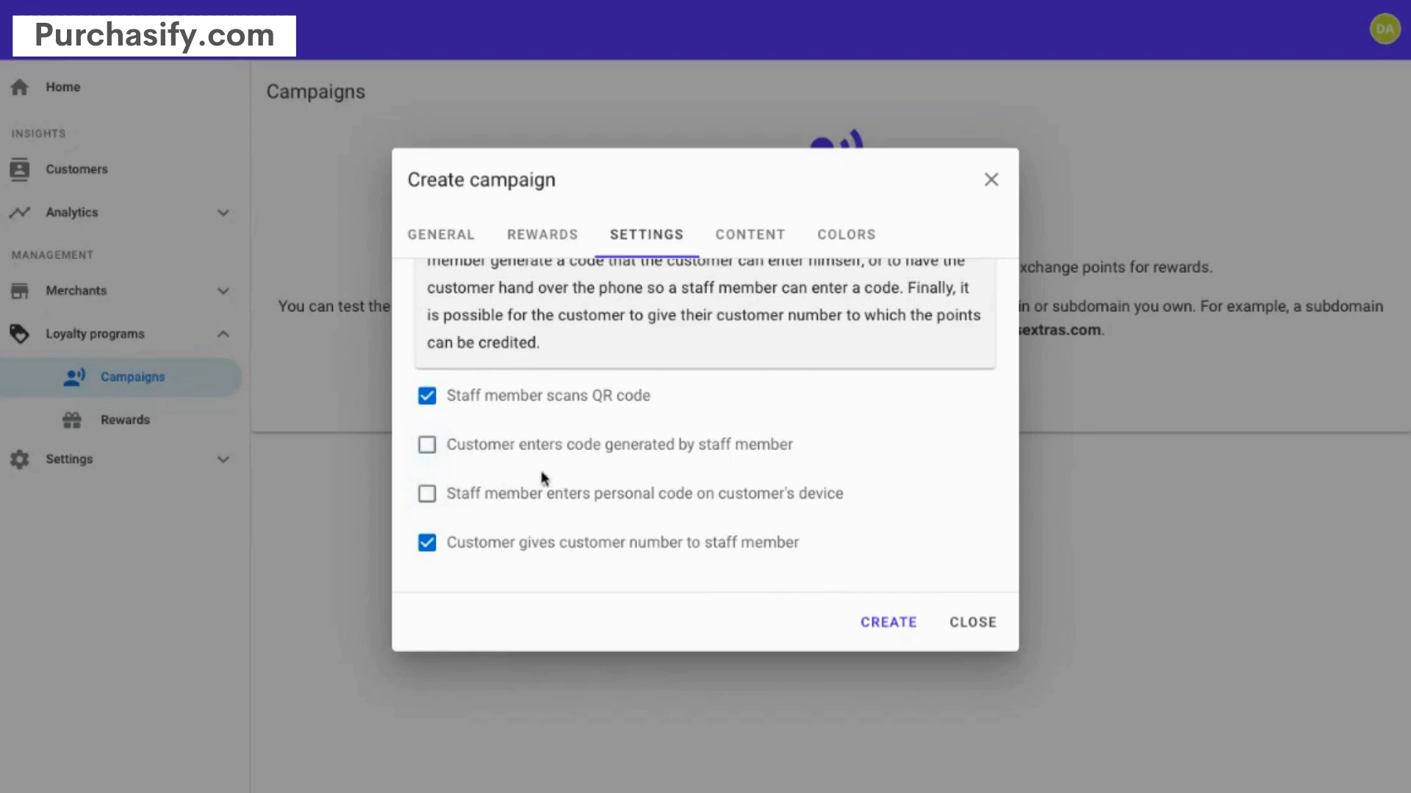
- Confirm all three Redeem Rewards methods stay ticked, then view the Earn Points options
scroll(631, 482, "up", 1)
scroll(630, 482, "up", 1)
scroll(630, 473, "down", 2)
scroll(553, 467, "up", 2)
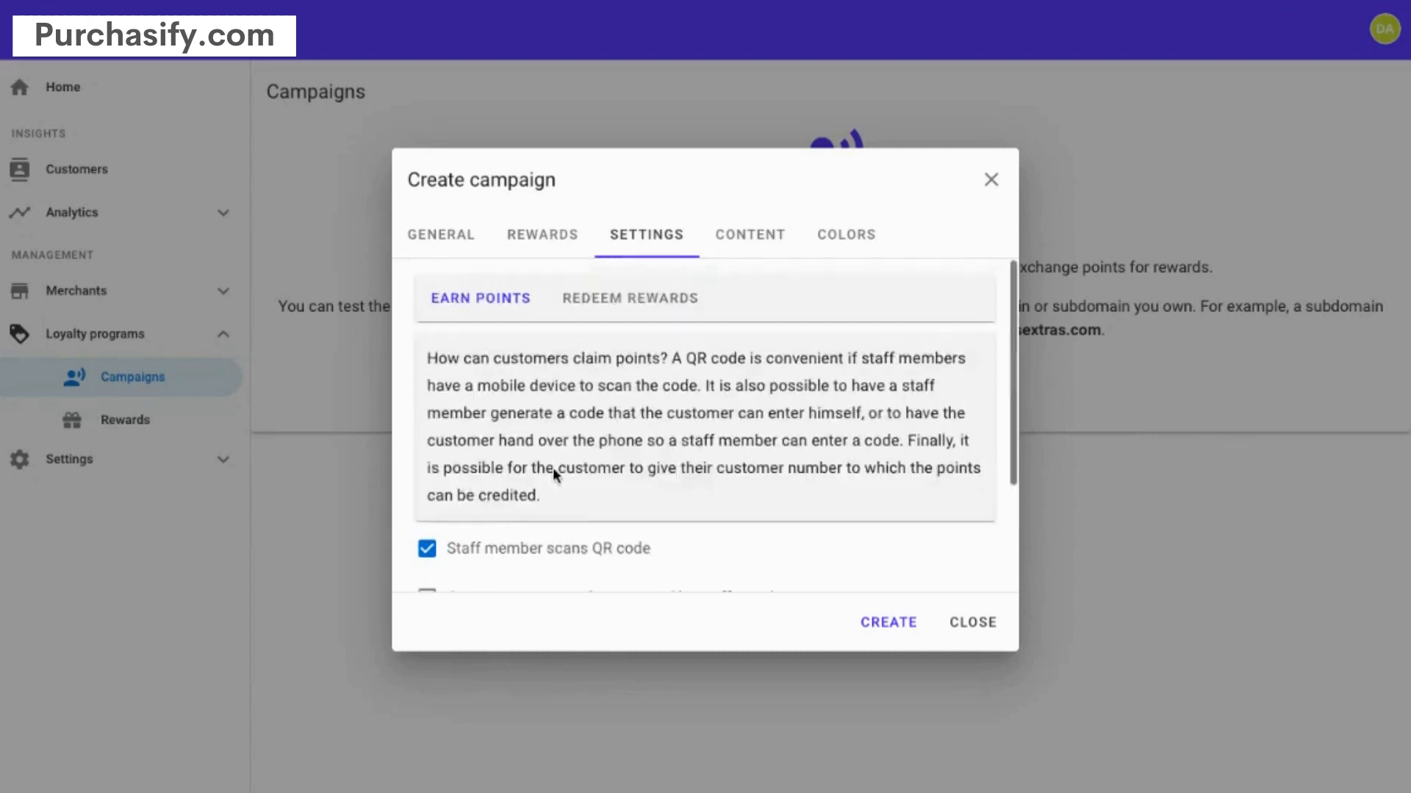
left_click(624, 305)
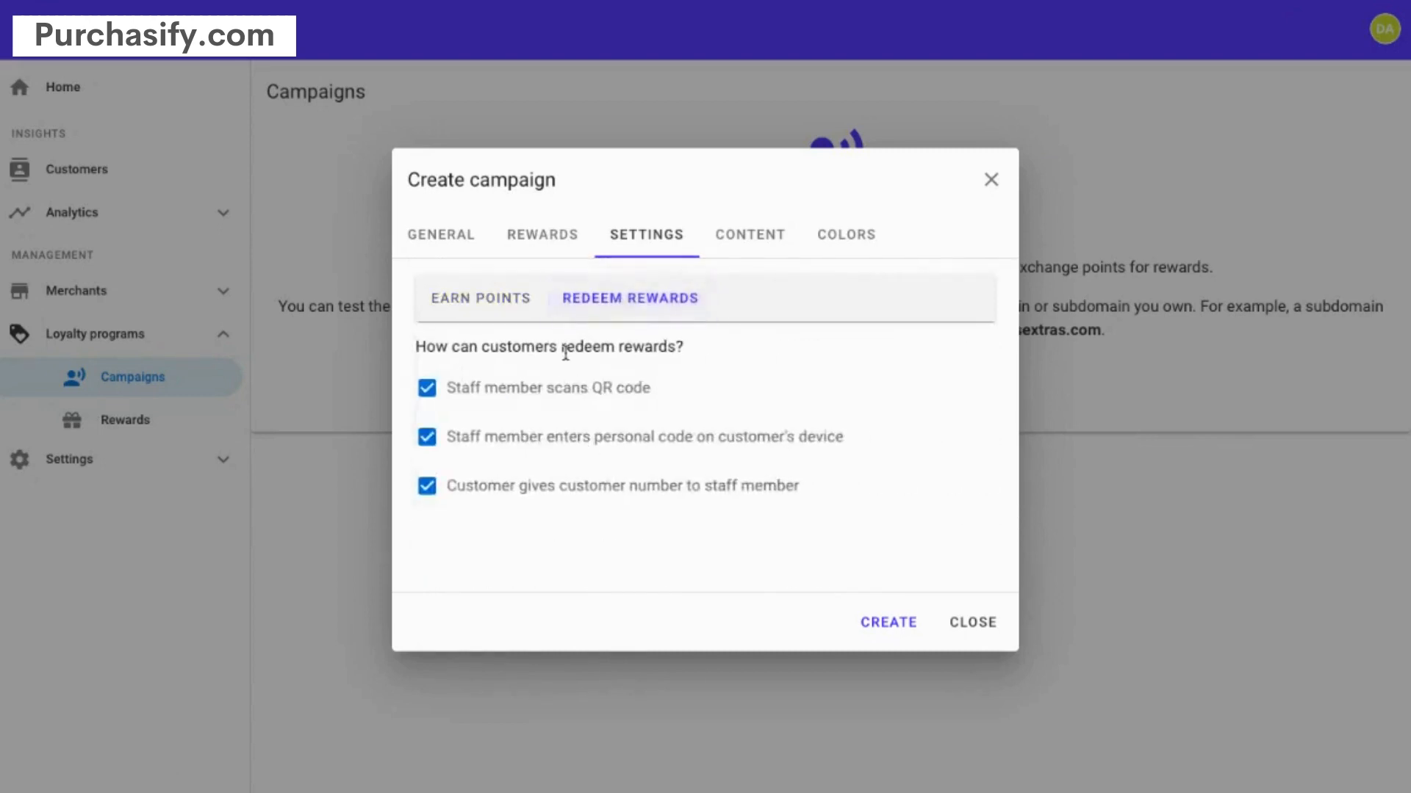
left_click(507, 311)
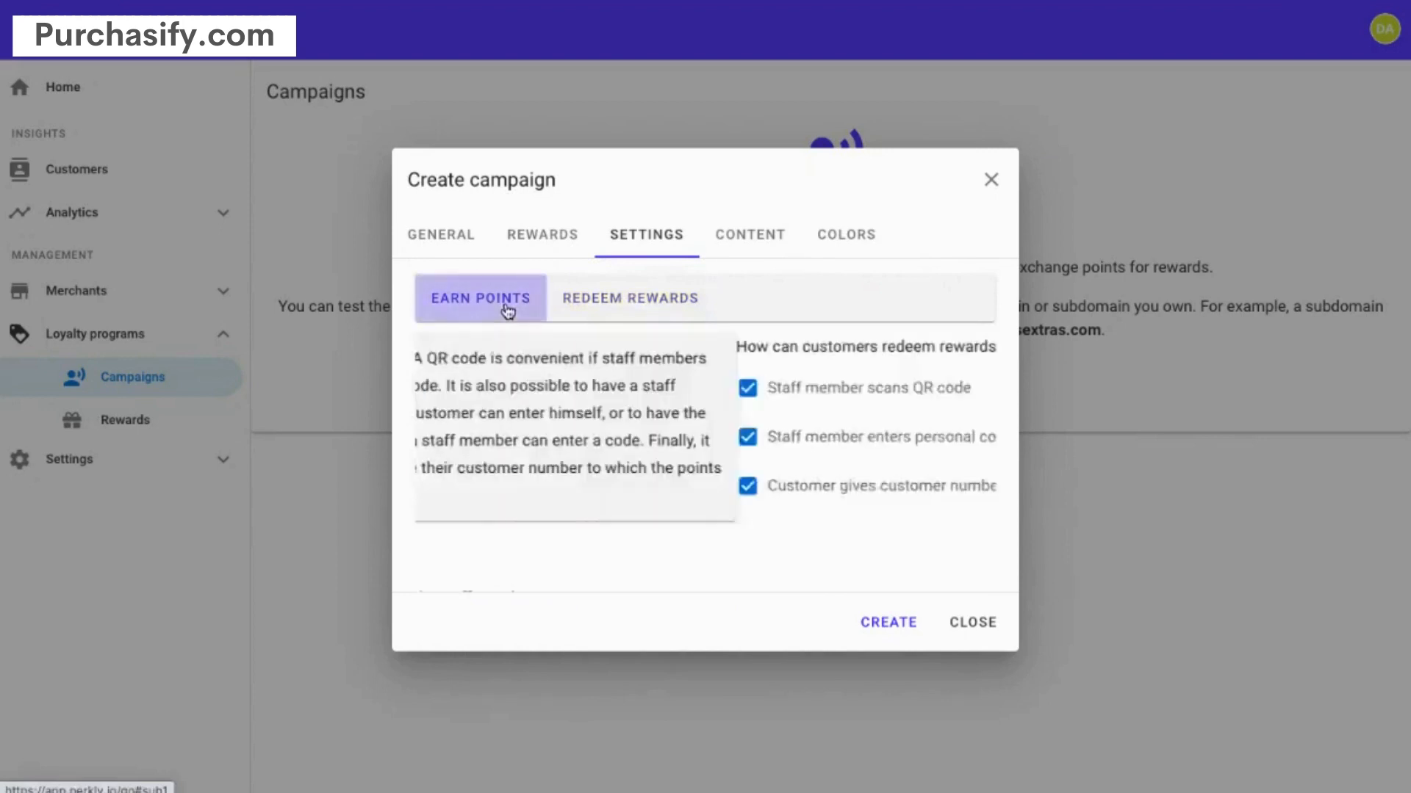
scroll(578, 425, "down", 2)
scroll(579, 425, "up", 2)
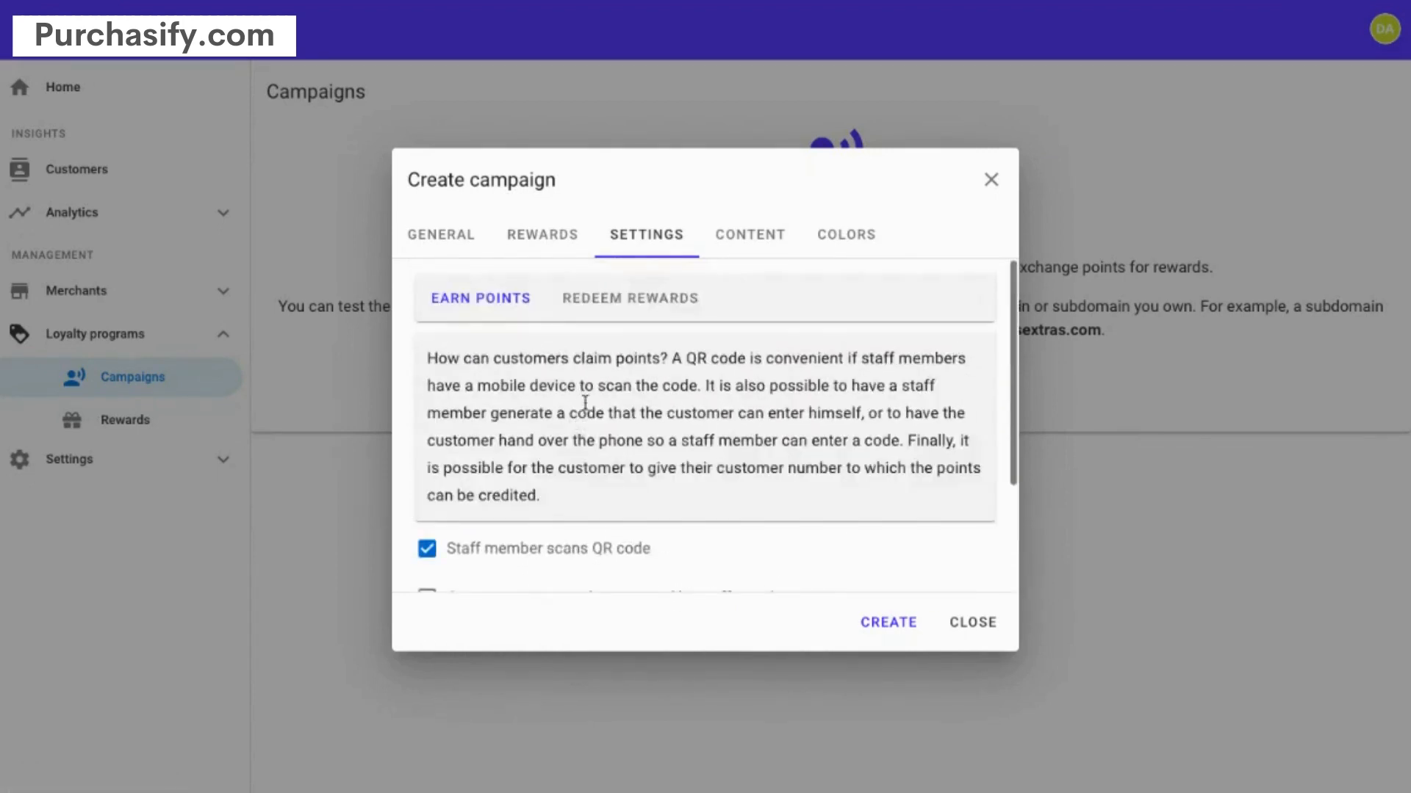
- Set the site's top title to 'Demo Biz Top Title' and headline to 'Top Headline'
left_click(746, 234)
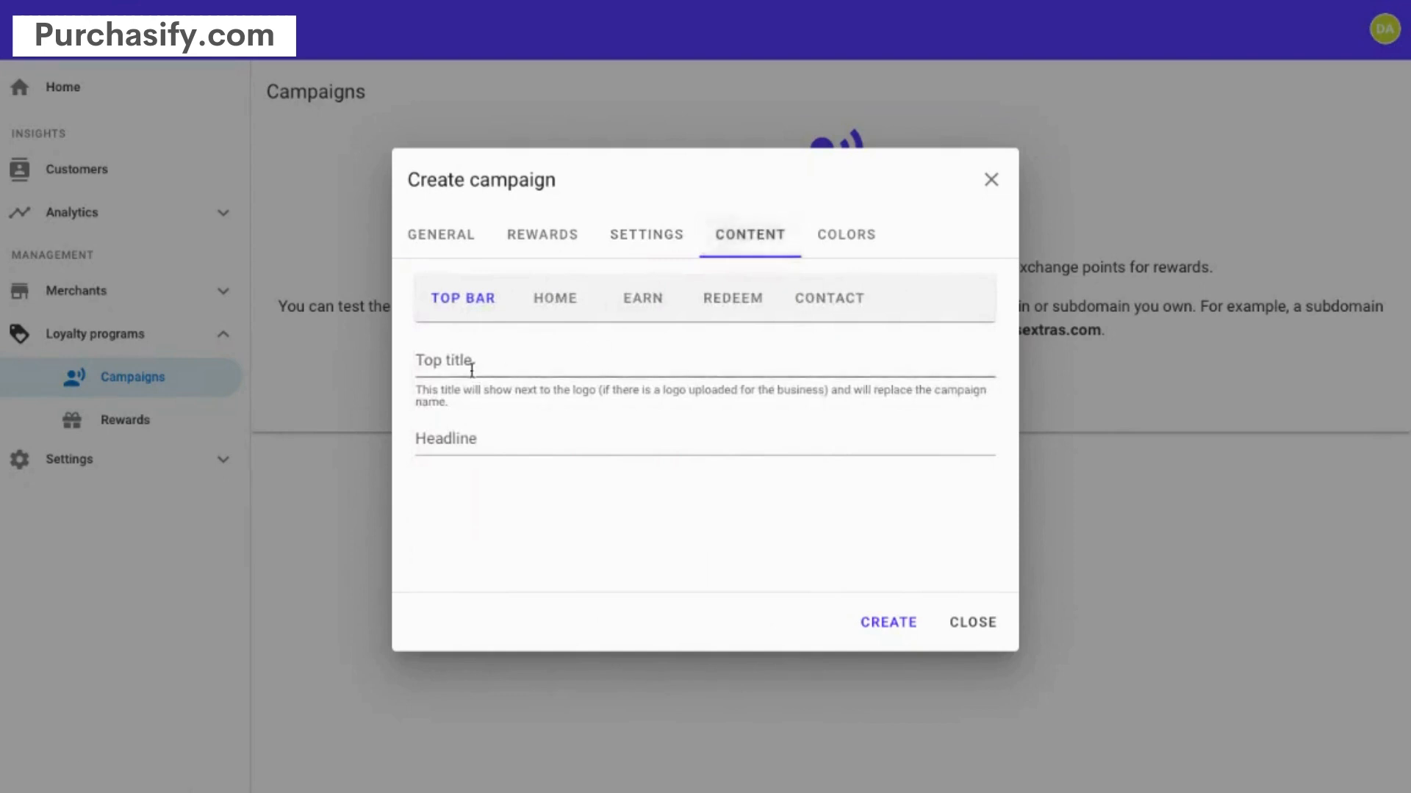
left_click(470, 370)
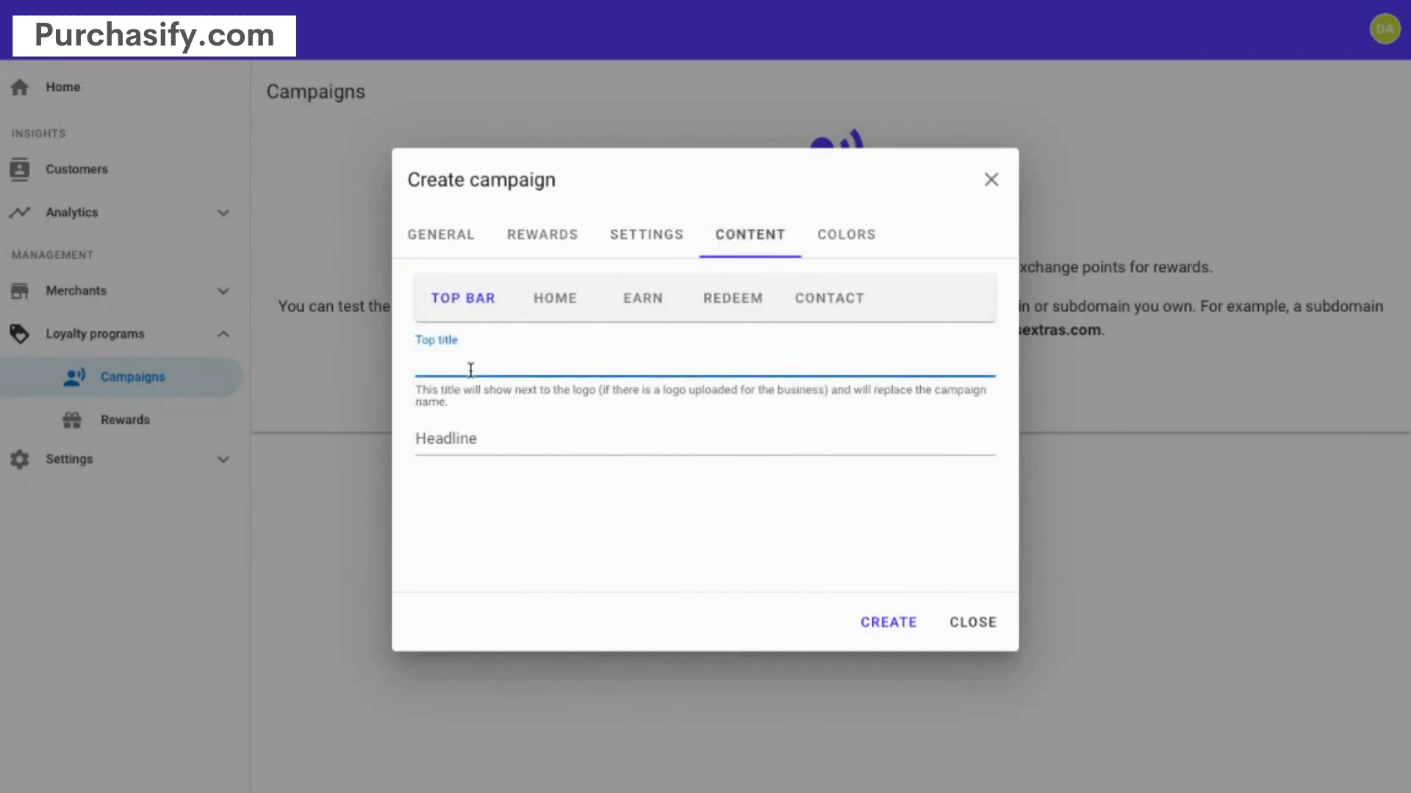
type("Demo Biz Top Title")
key("Tab")
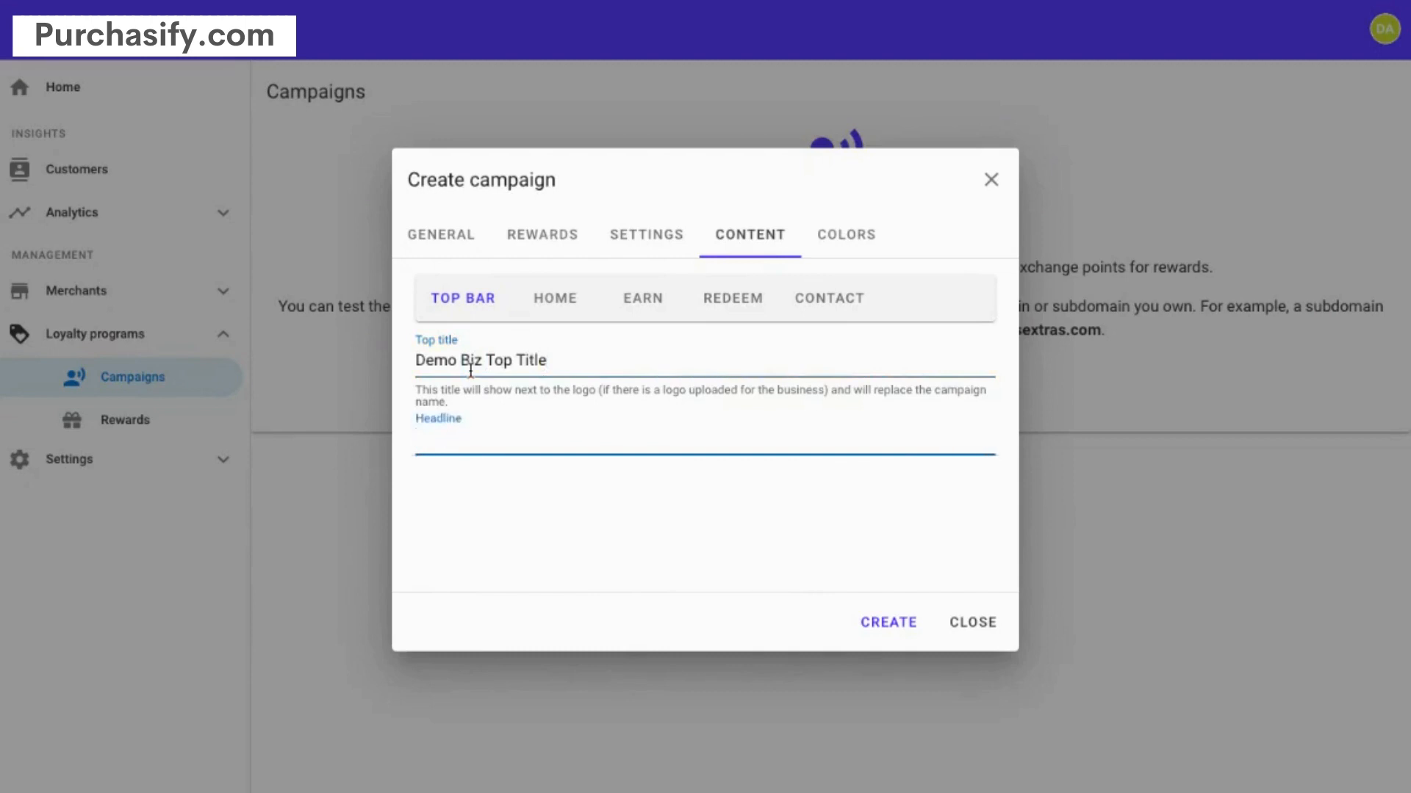
type("Top Headline")
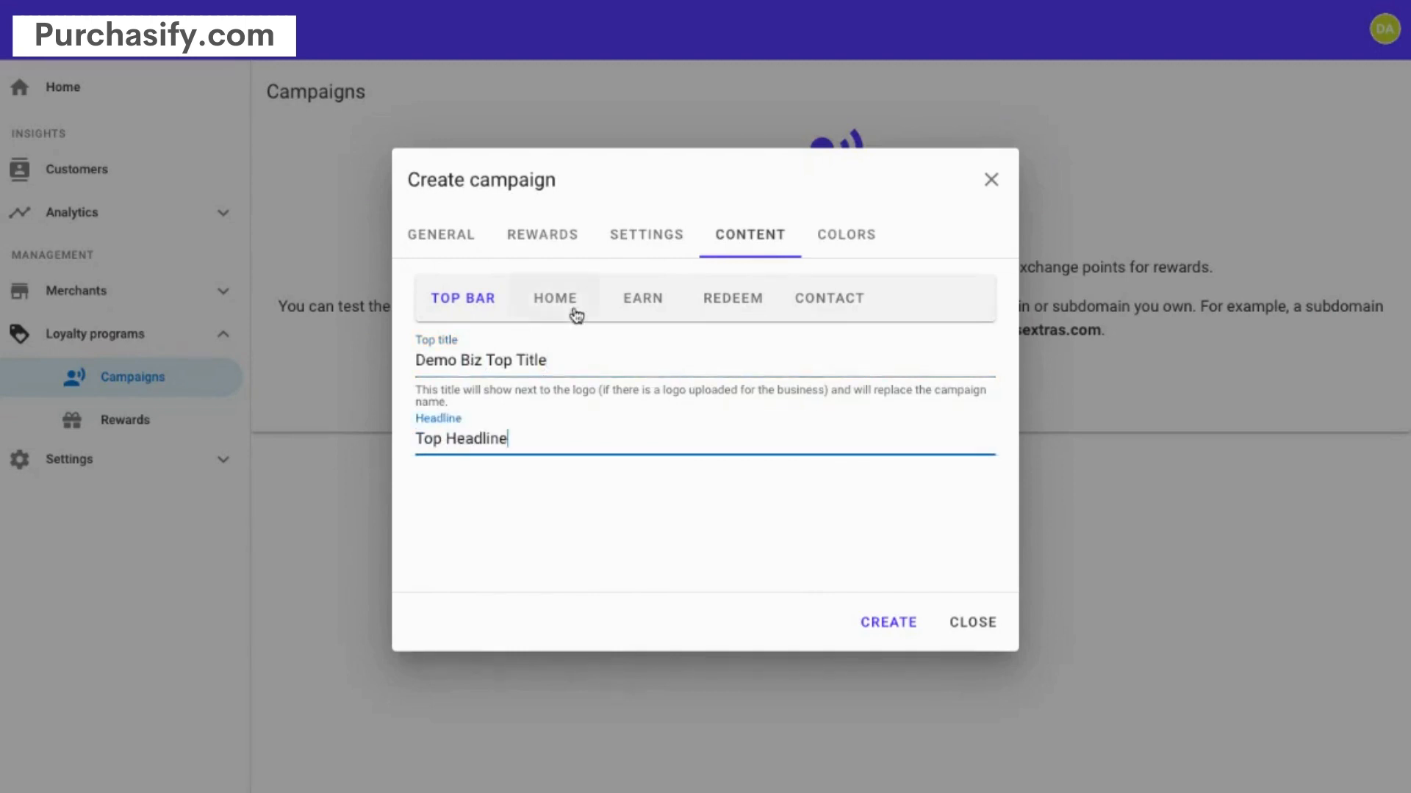
- Review the Home, Earn, Redeem and Contact page content settings
left_click(568, 301)
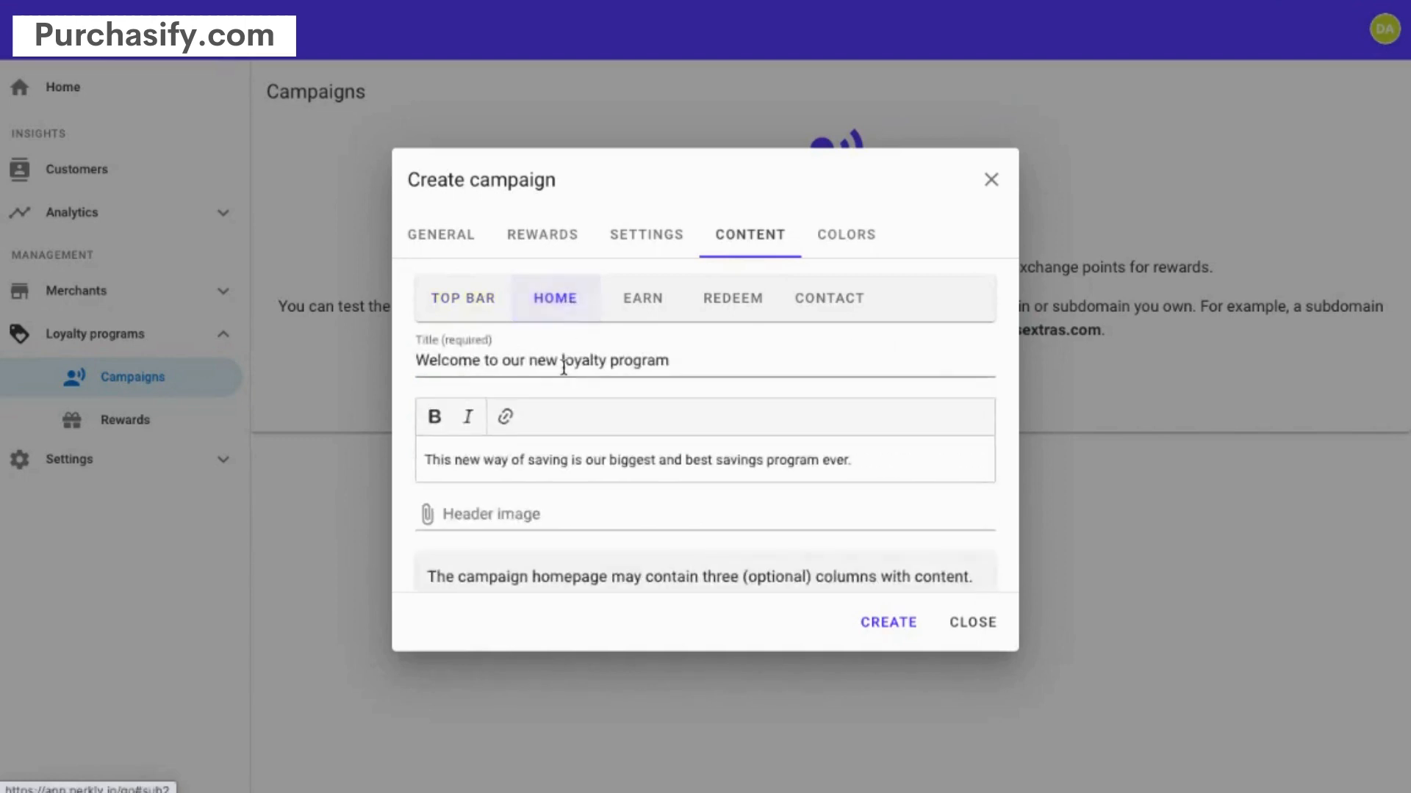
scroll(598, 359, "down", 3)
scroll(600, 360, "down", 10)
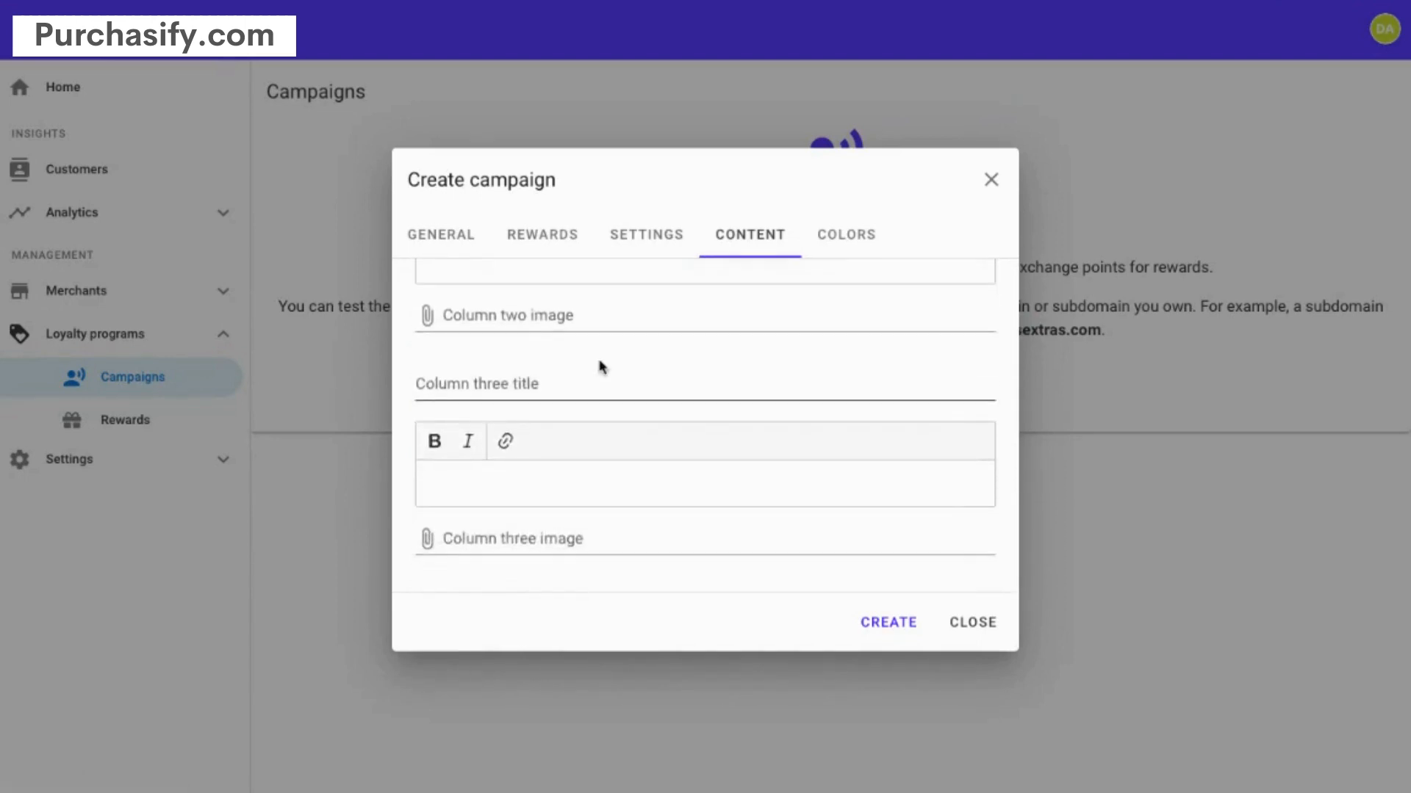
scroll(601, 365, "up", 10)
scroll(599, 360, "down", 3)
scroll(599, 360, "down", 9)
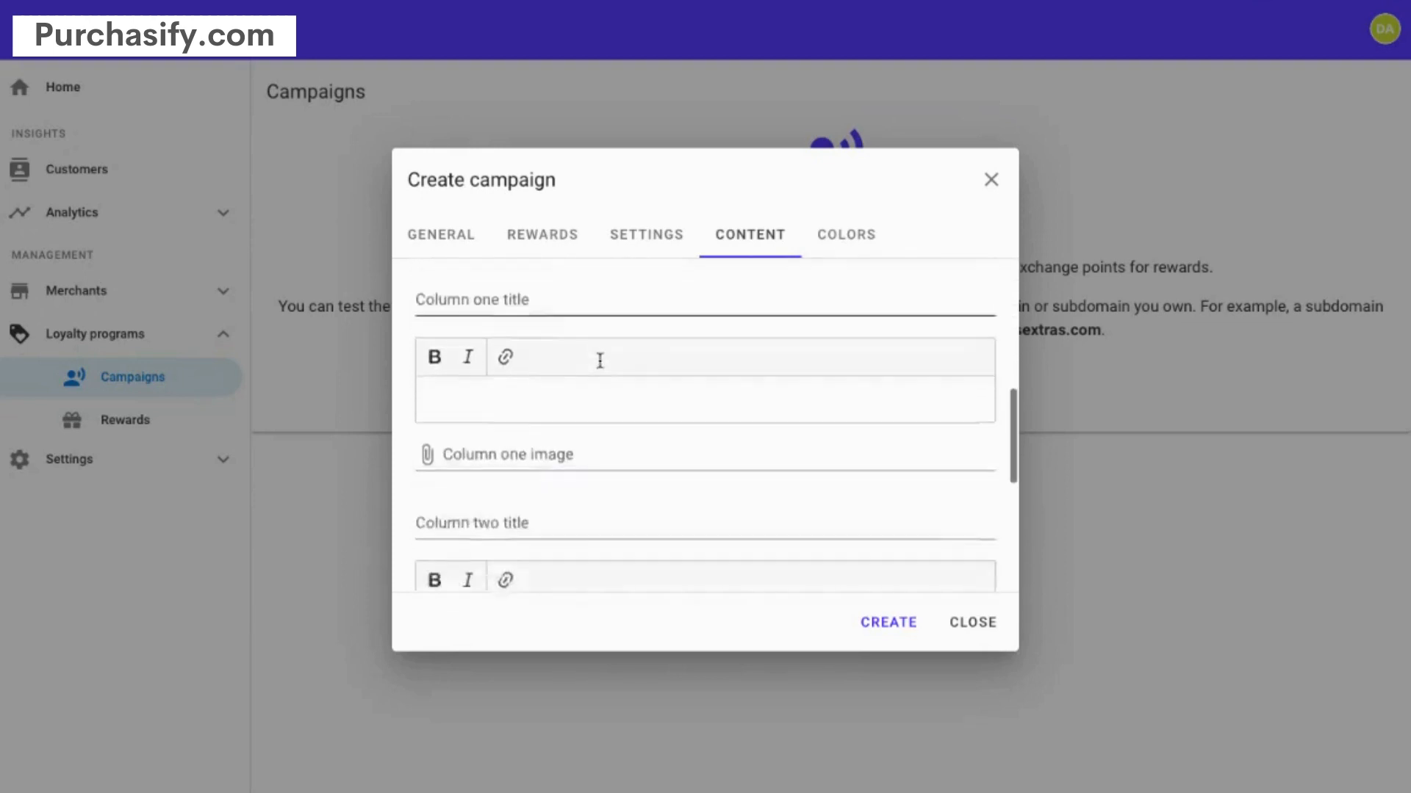
scroll(601, 365, "up", 5)
scroll(600, 363, "up", 8)
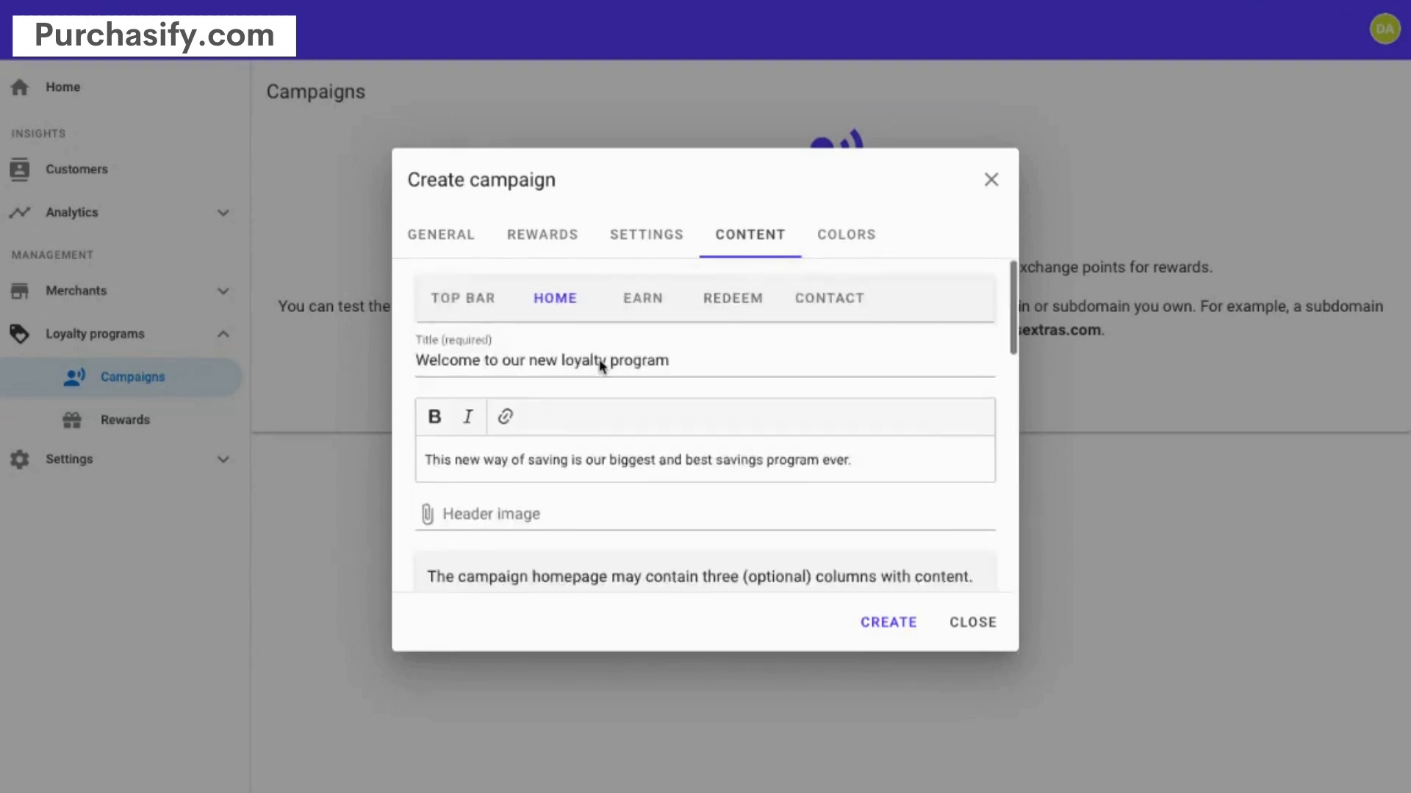
scroll(599, 360, "down", 4)
scroll(599, 360, "down", 4)
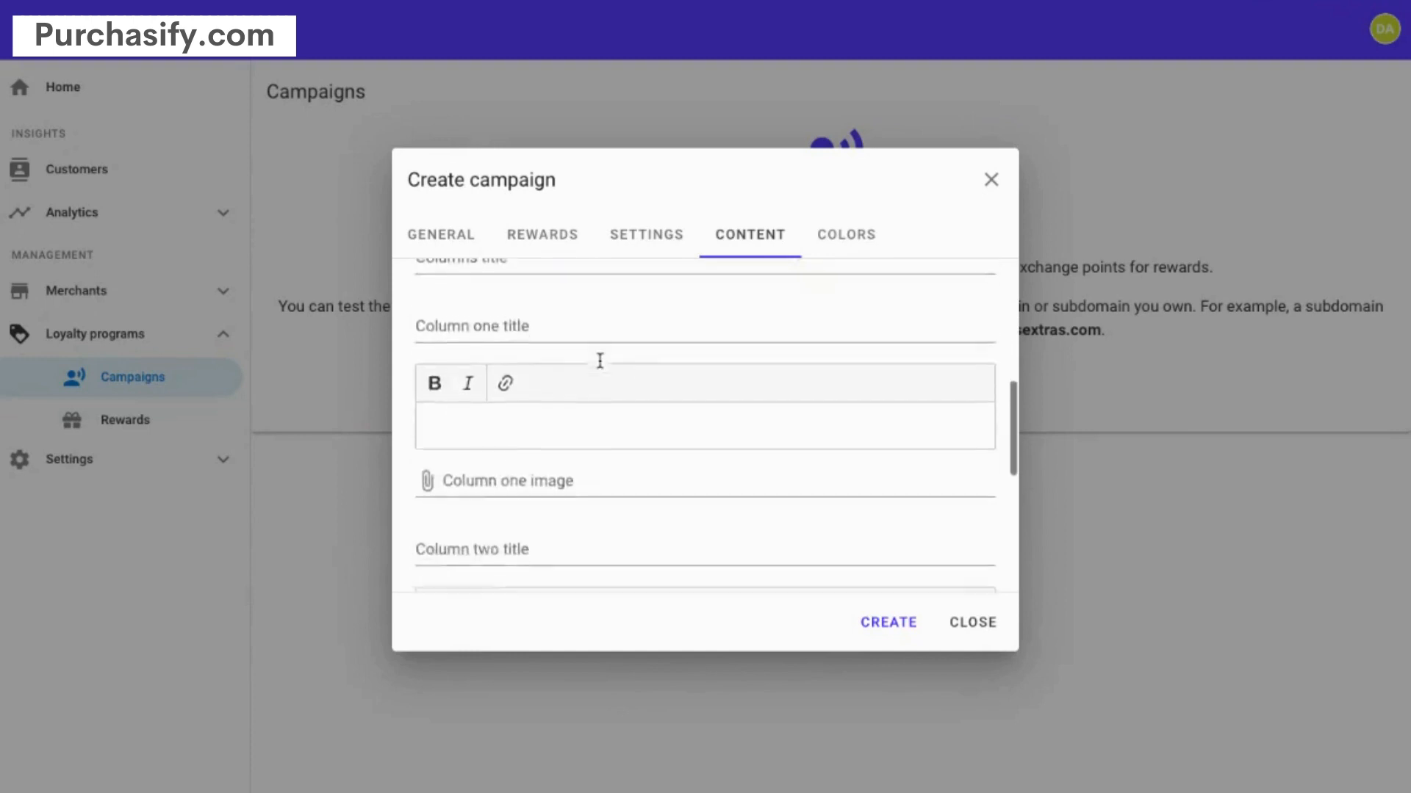
scroll(599, 360, "up", 8)
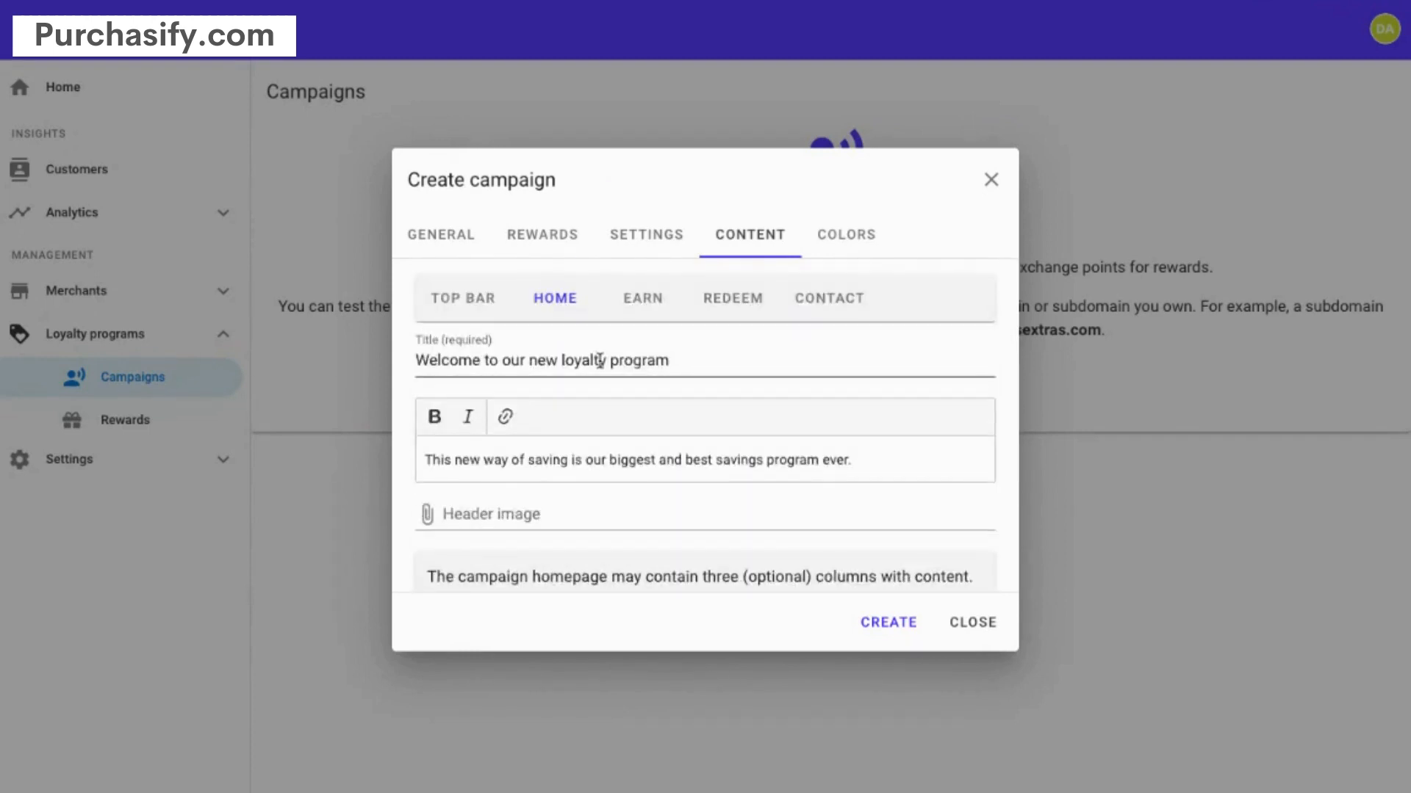
left_click(656, 299)
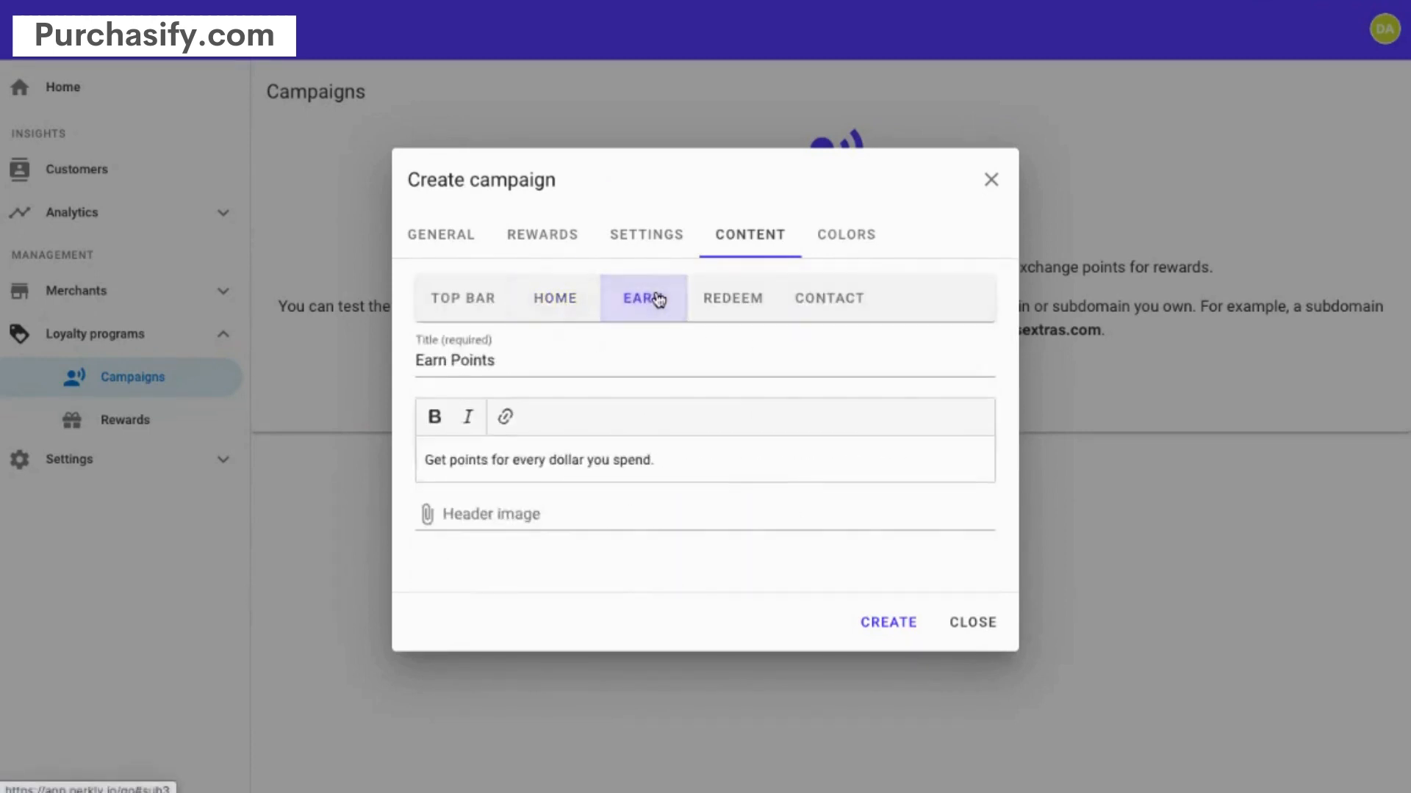
left_click(748, 302)
left_click(830, 298)
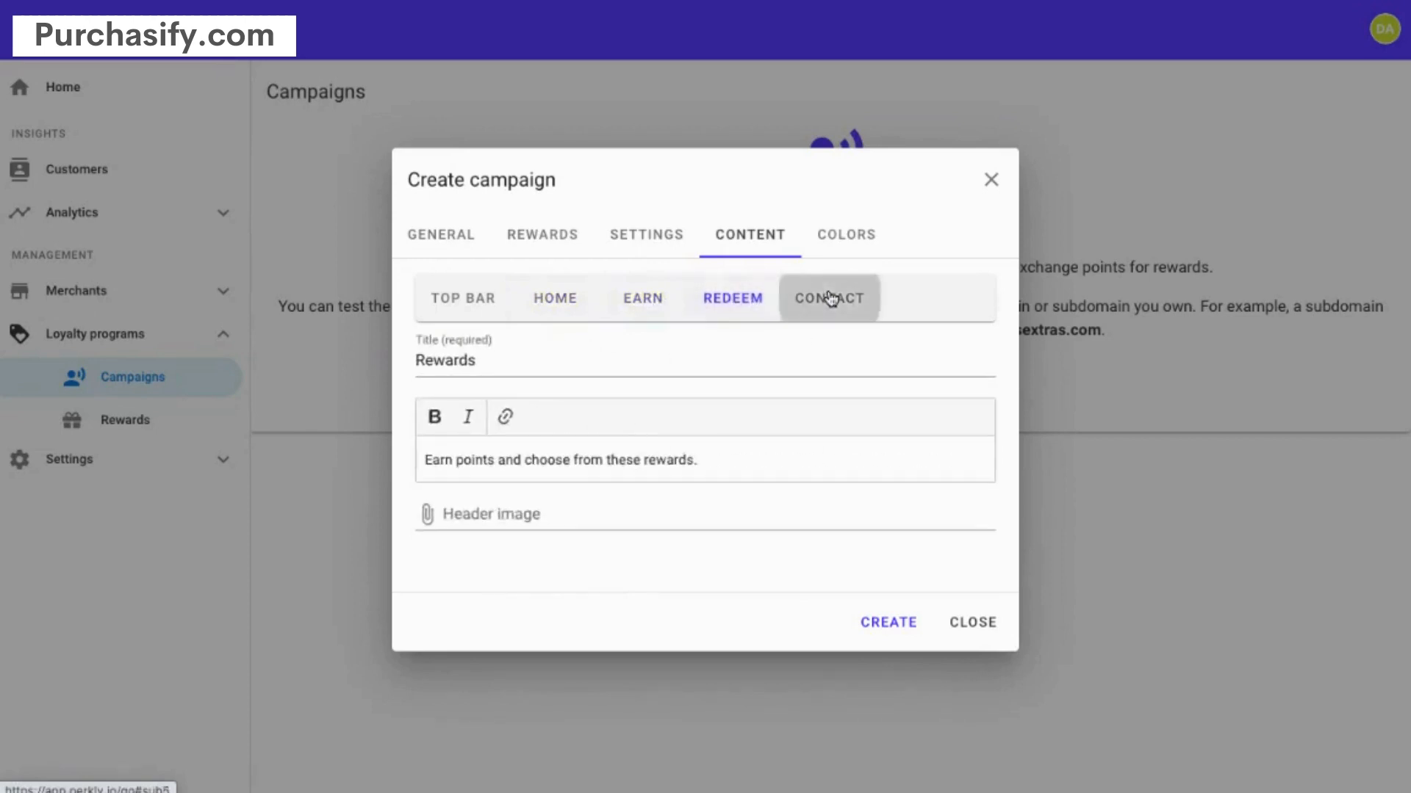
left_click(866, 240)
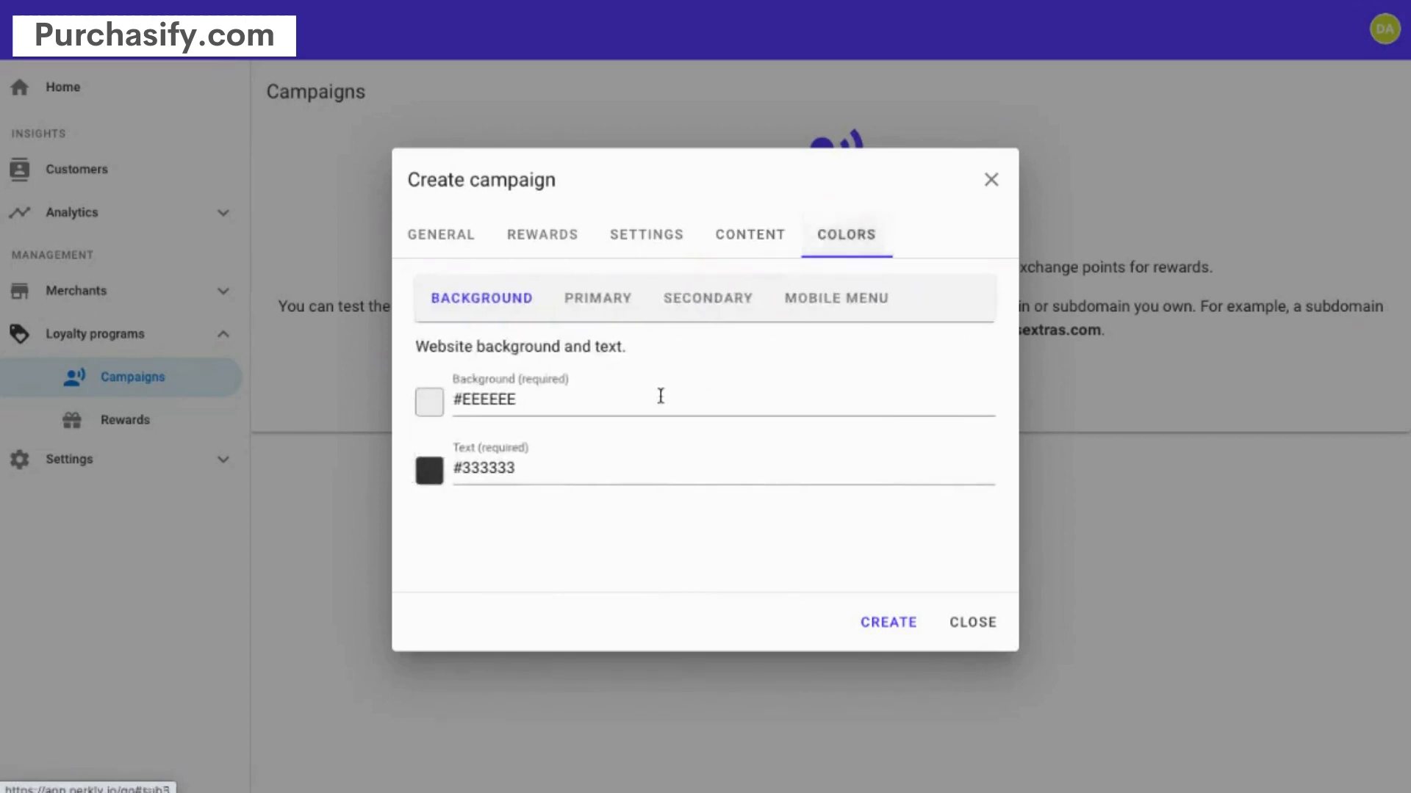
- Check the Primary, Secondary and Mobile Menu colours, then create the Loyalty Rewards campaign
left_click(595, 307)
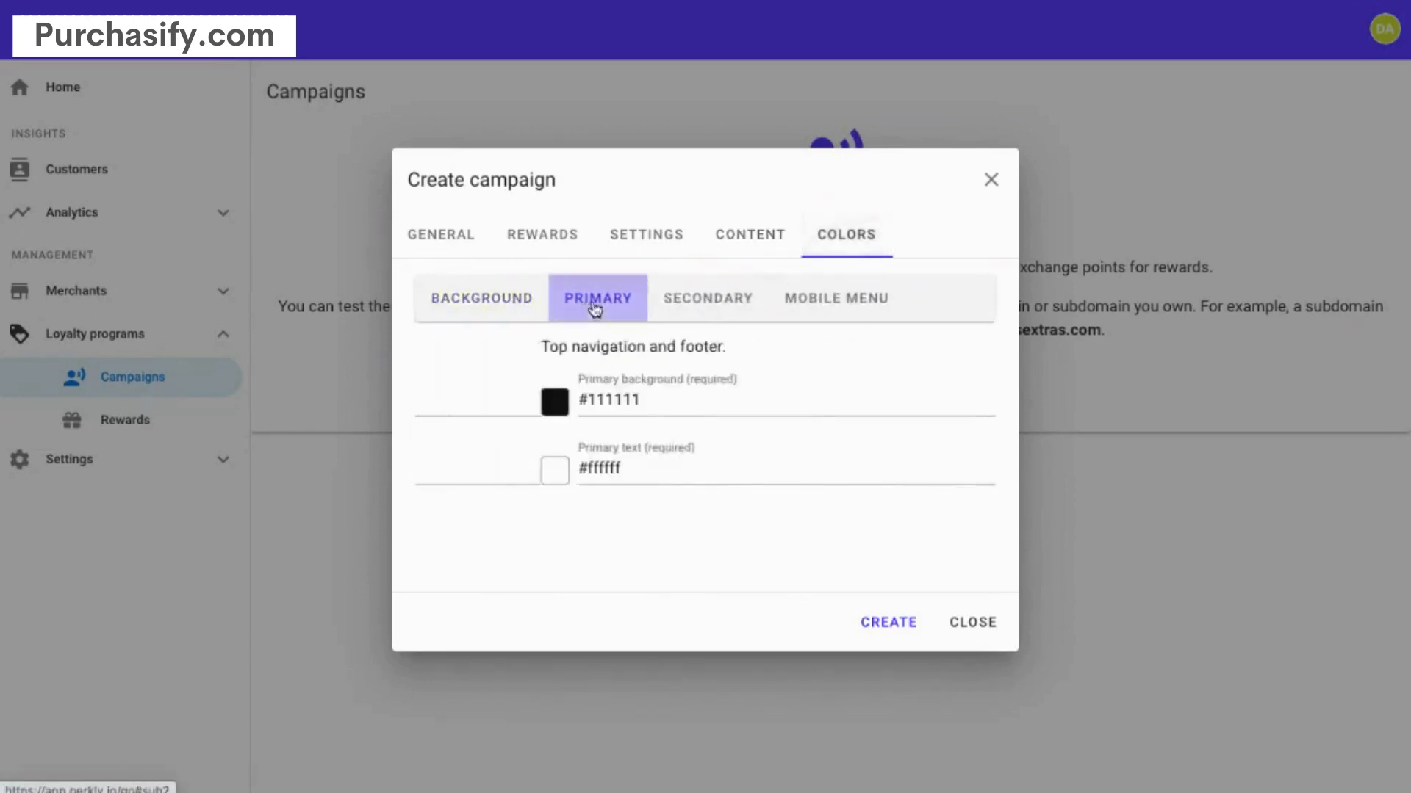
left_click(690, 301)
left_click(835, 290)
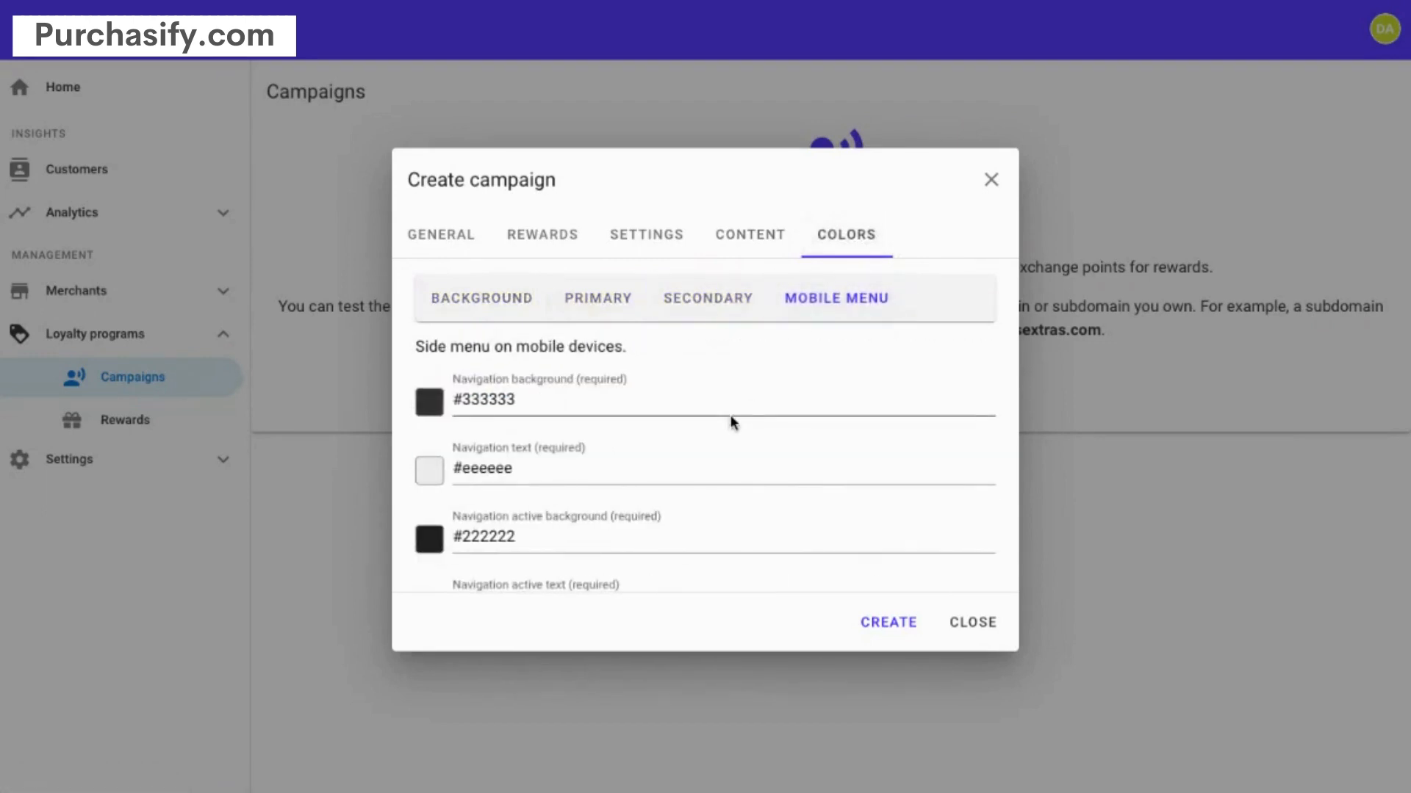
left_click(450, 231)
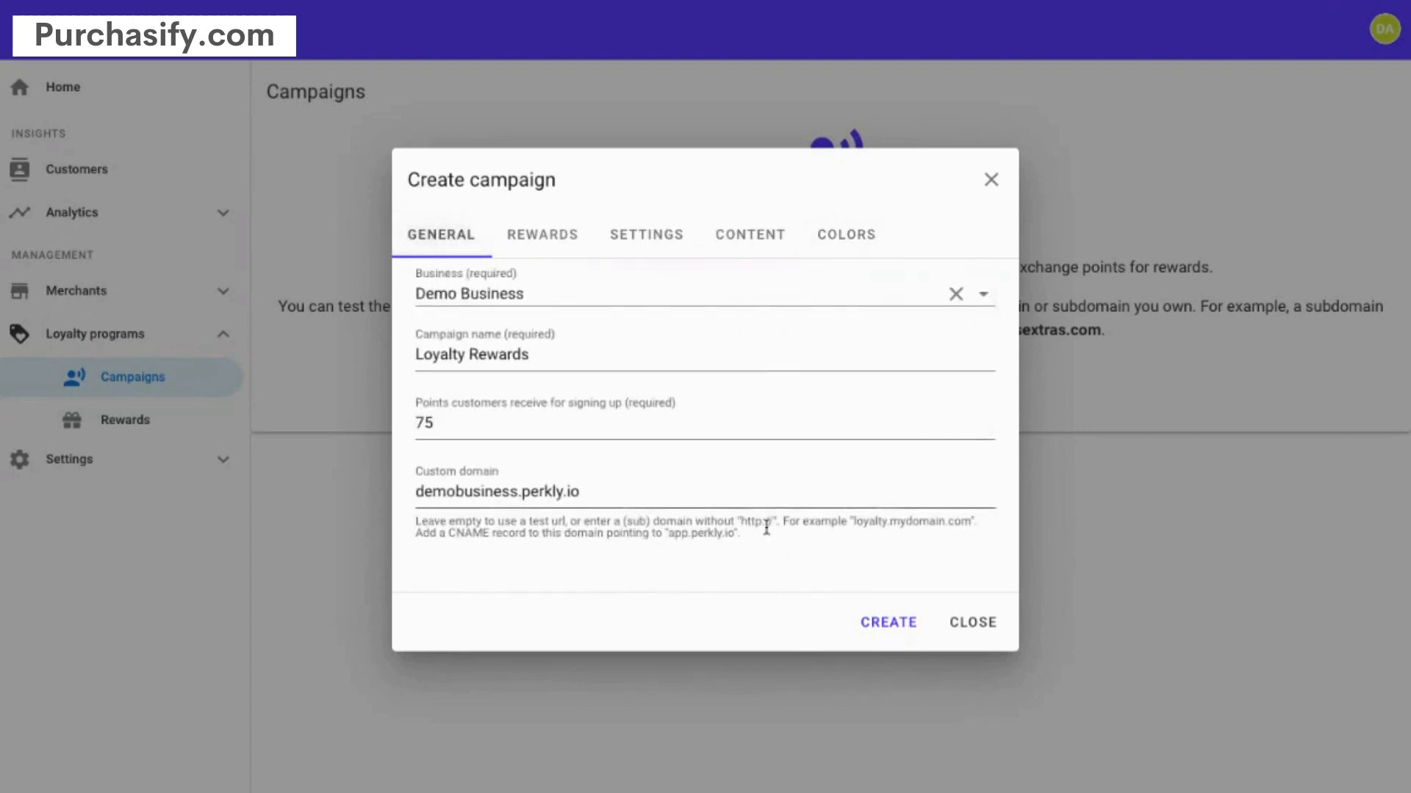
left_click(887, 624)
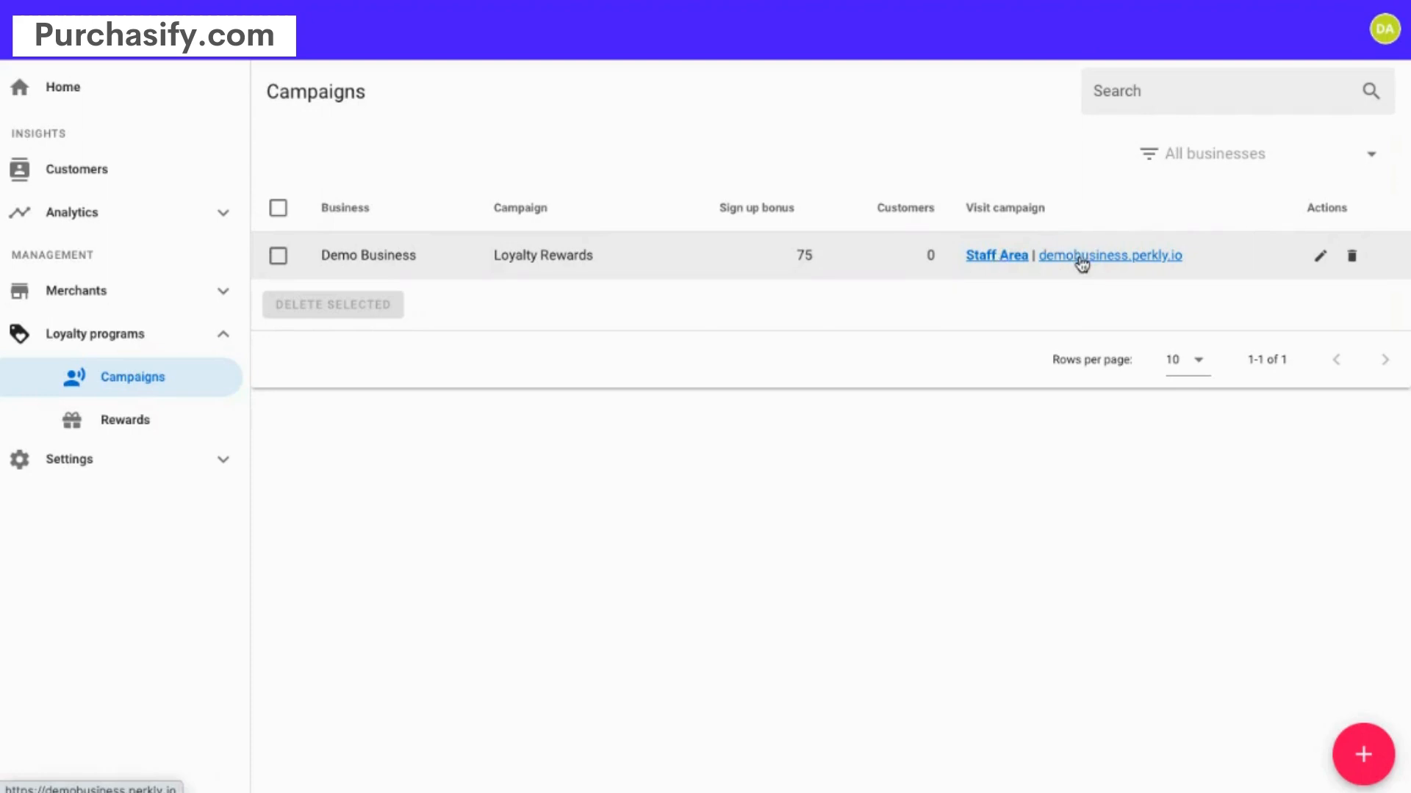
- Open the demobusiness.perkly.io link from the Visit campaign column
left_click(1081, 258)
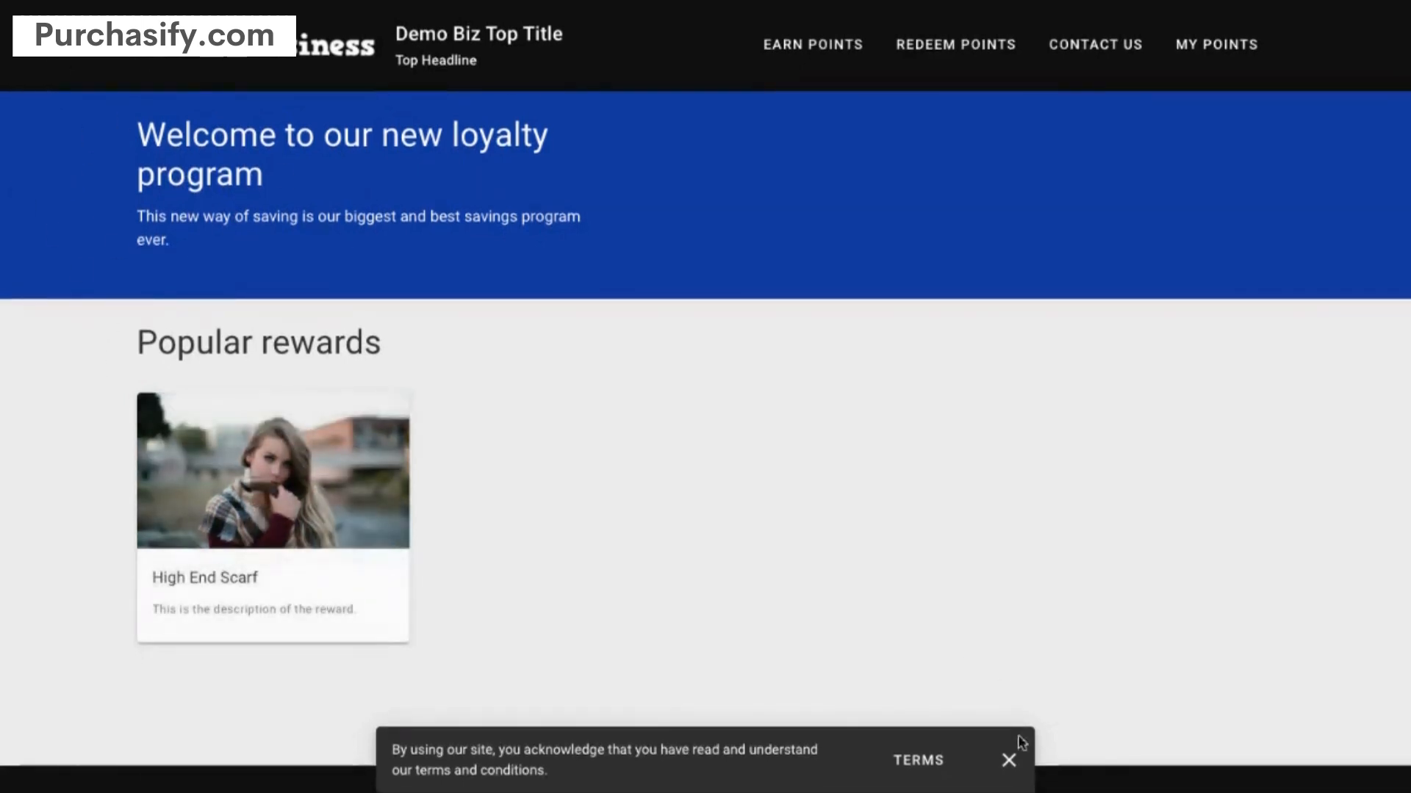
- Close the terms banner, open High End Scarf, choose Log In To Redeem, then Earn Points
left_click(1008, 760)
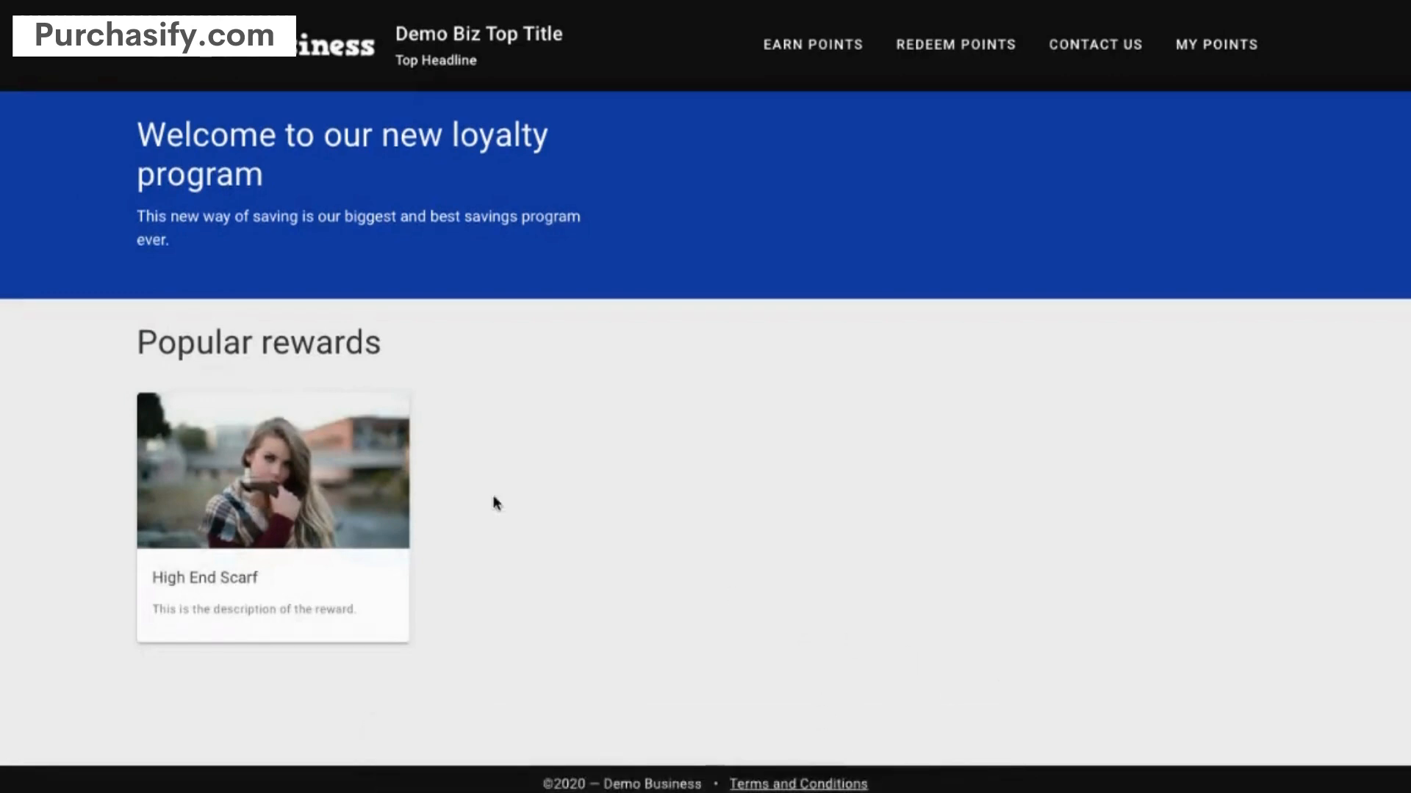
left_click(289, 478)
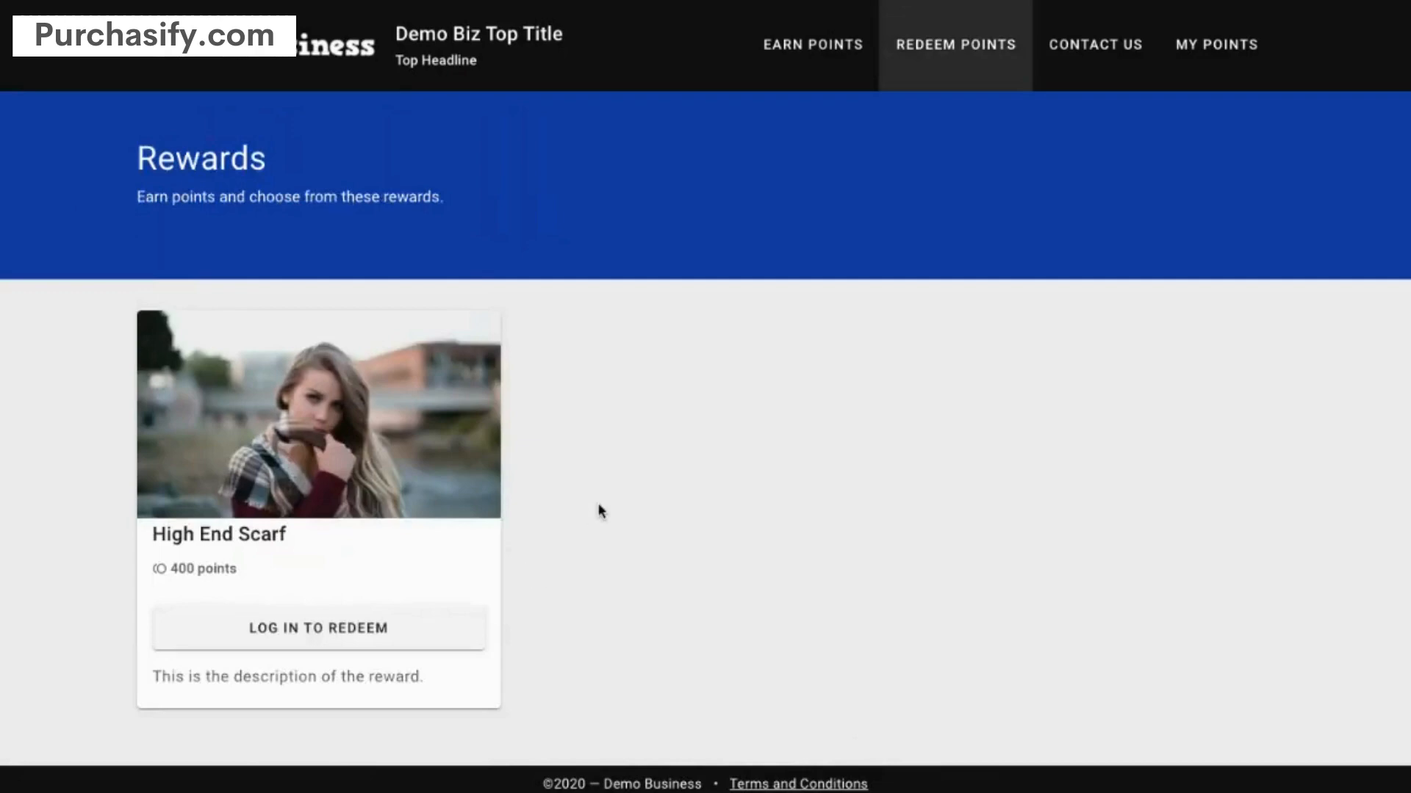
left_click(335, 631)
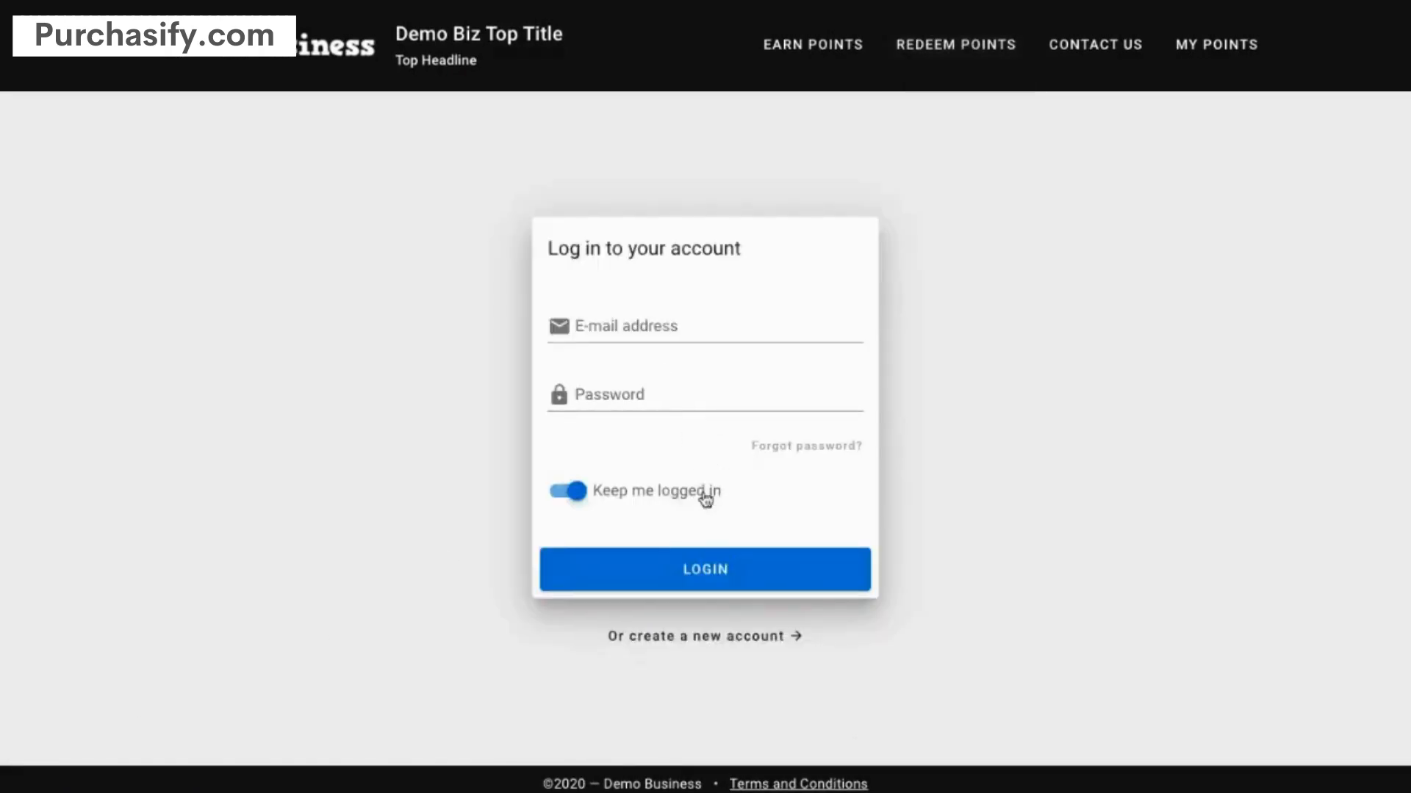
left_click(824, 45)
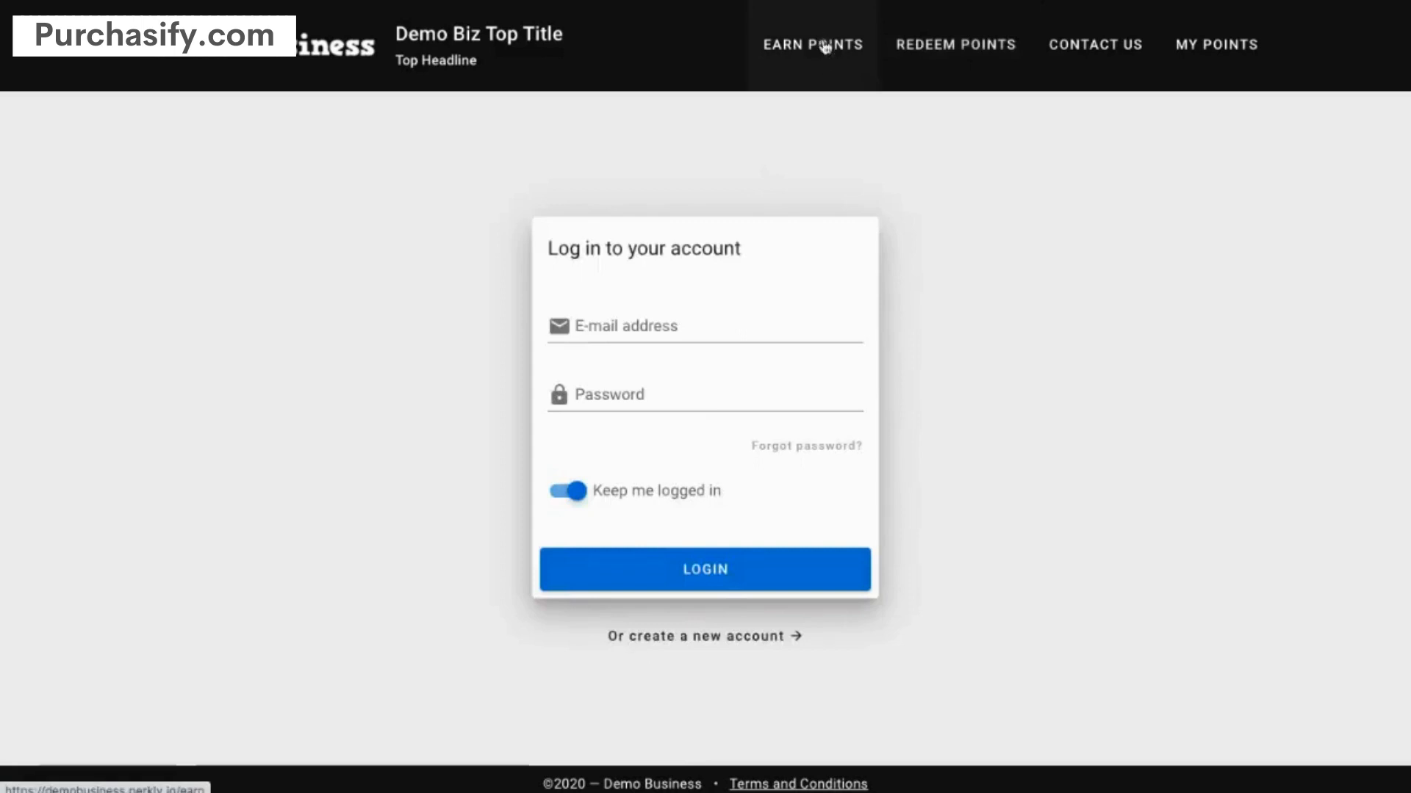